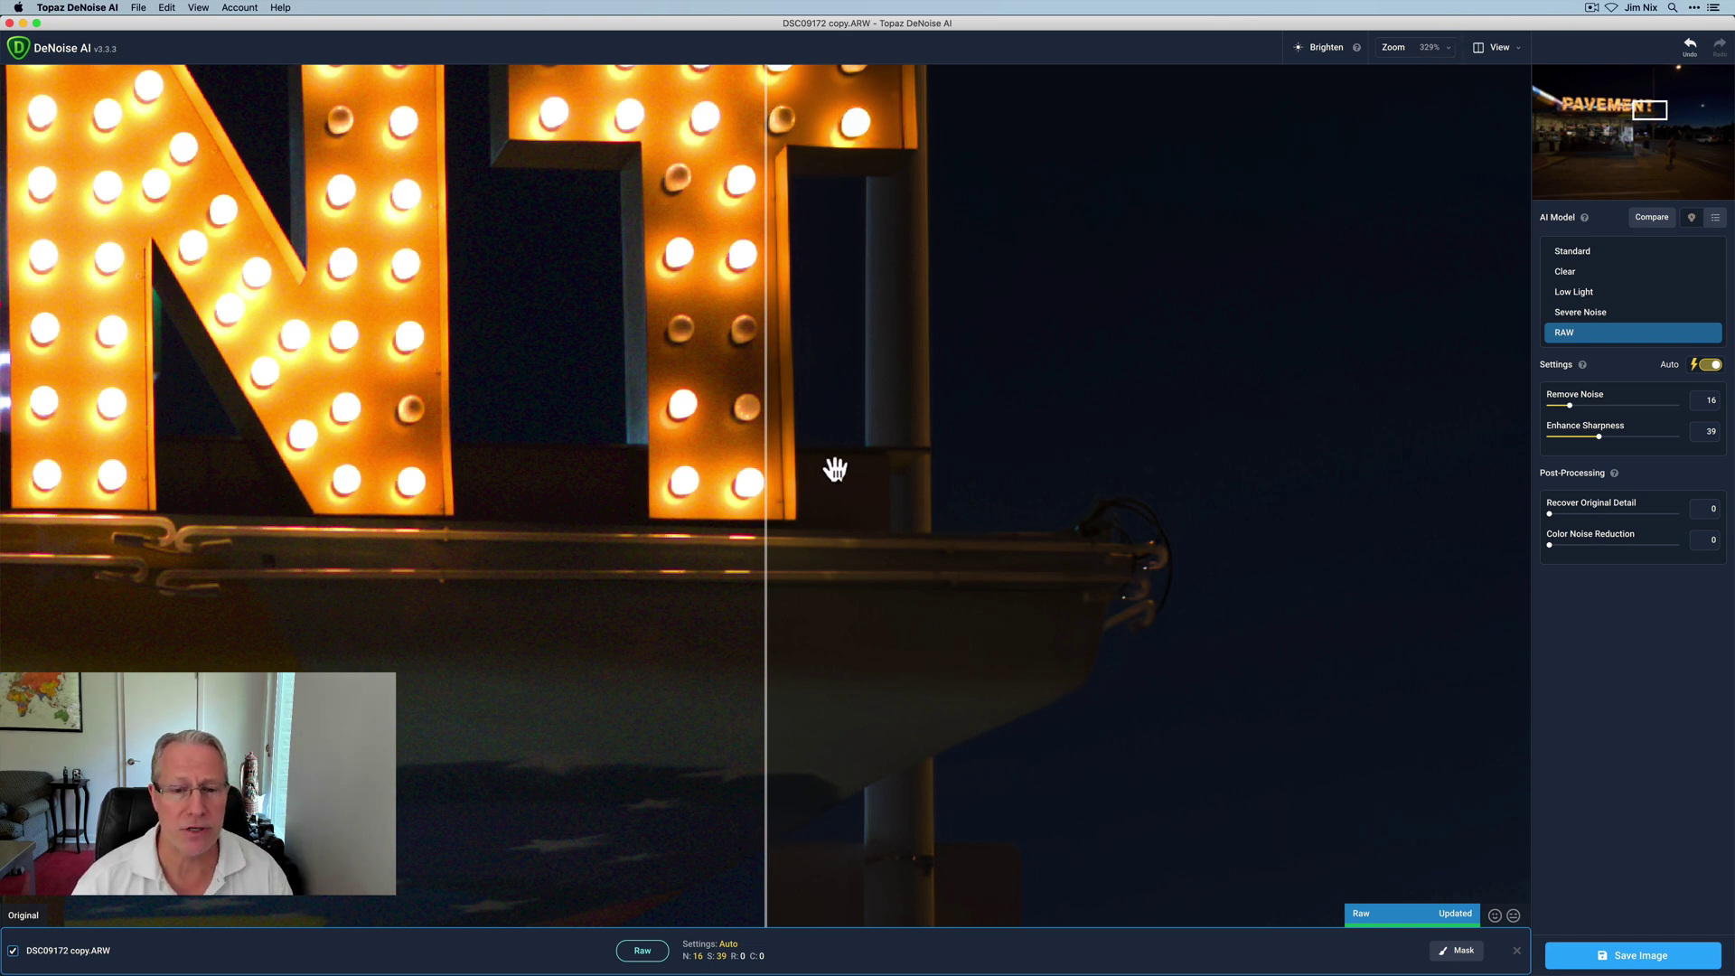
Drag the split divider to compare the original sign with the RAW-model result at 16/39
left_click_drag(784, 485, 718, 426)
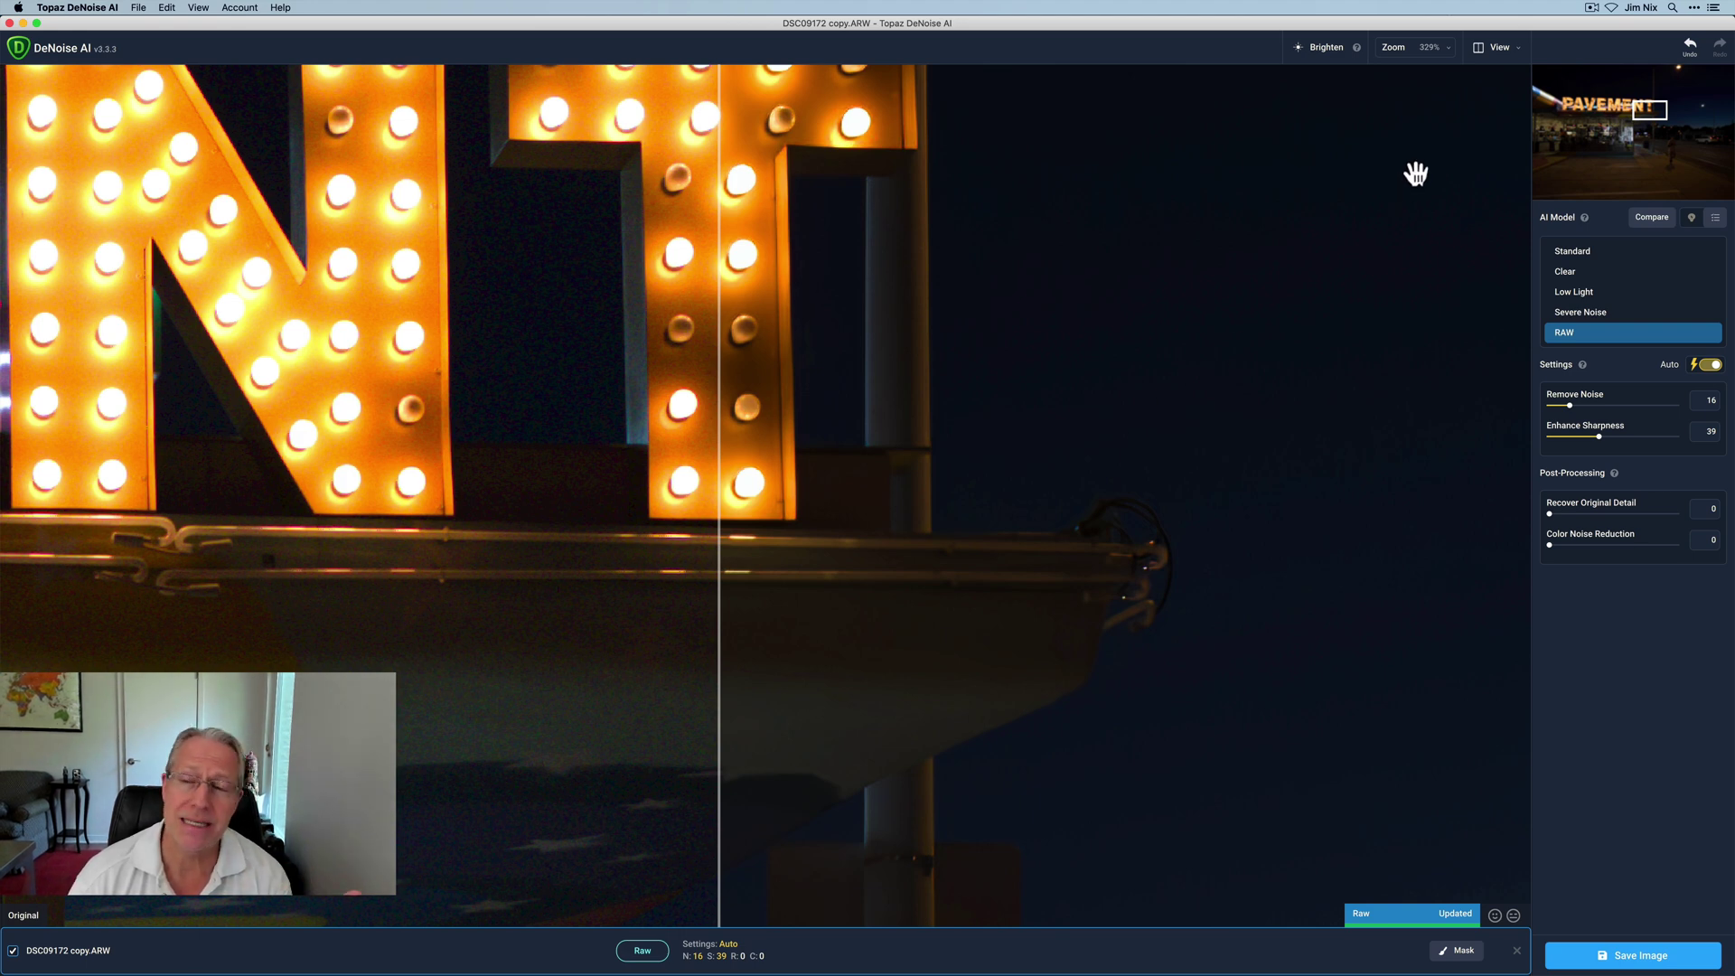
Compare the Raw, Clear, Low Light and Severe Noise results, then return to the original-versus-denoised split
left_click(1492, 47)
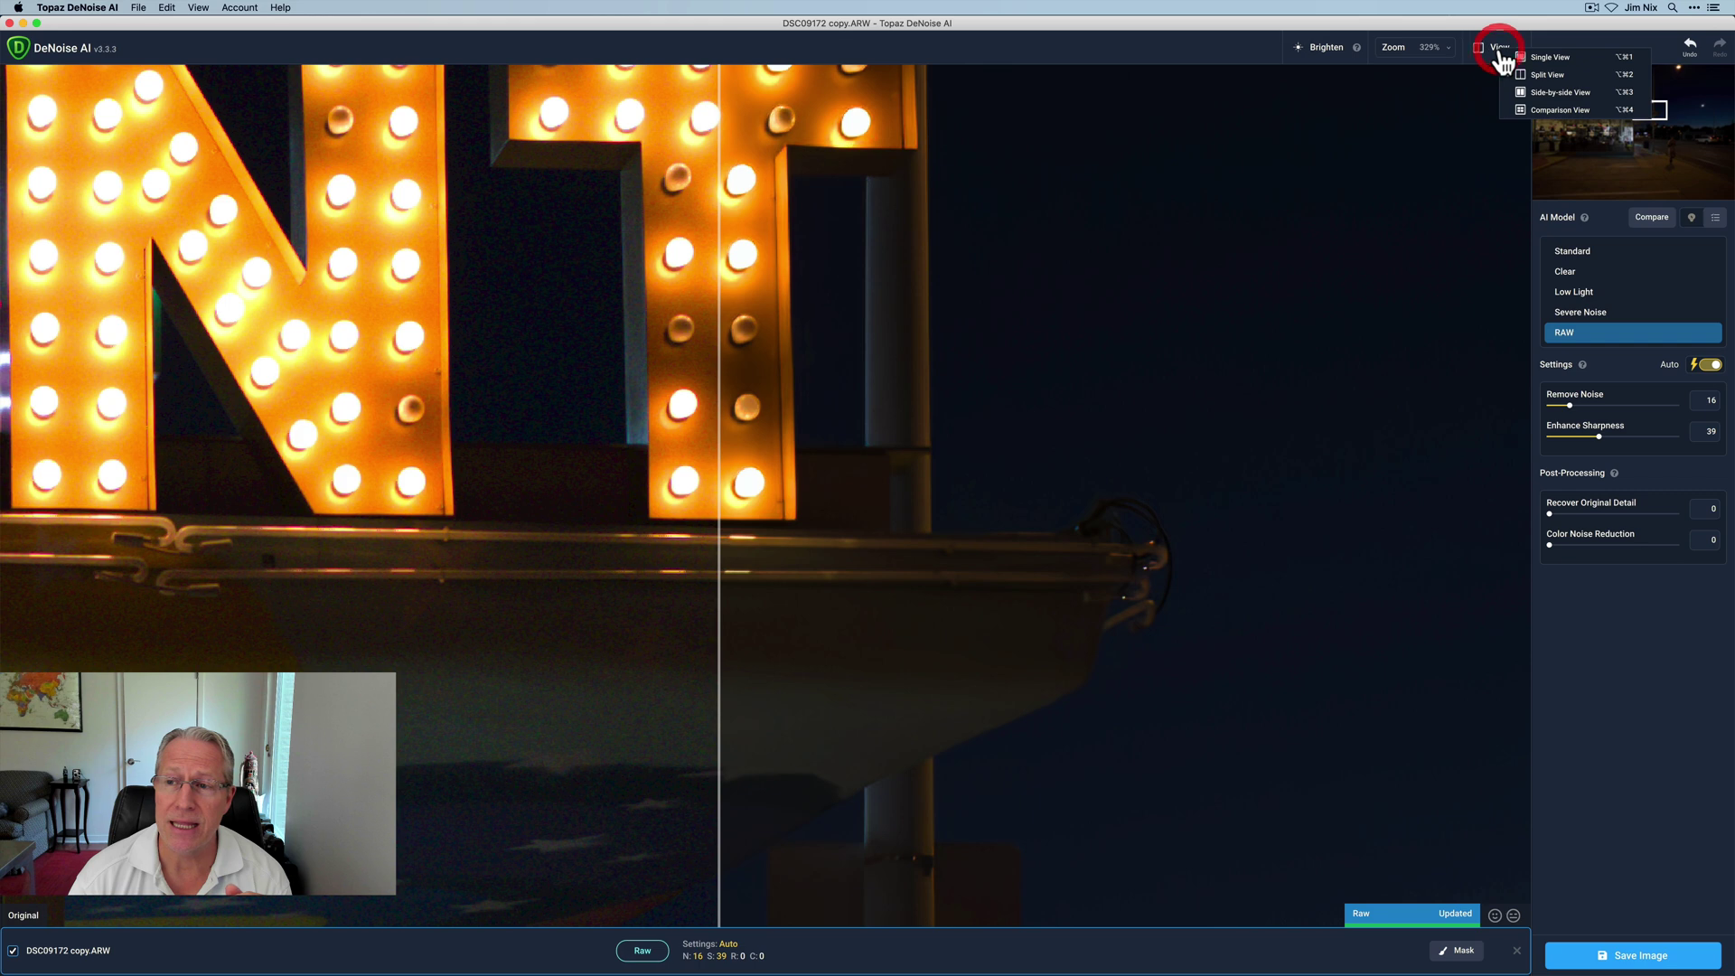
left_click(1531, 109)
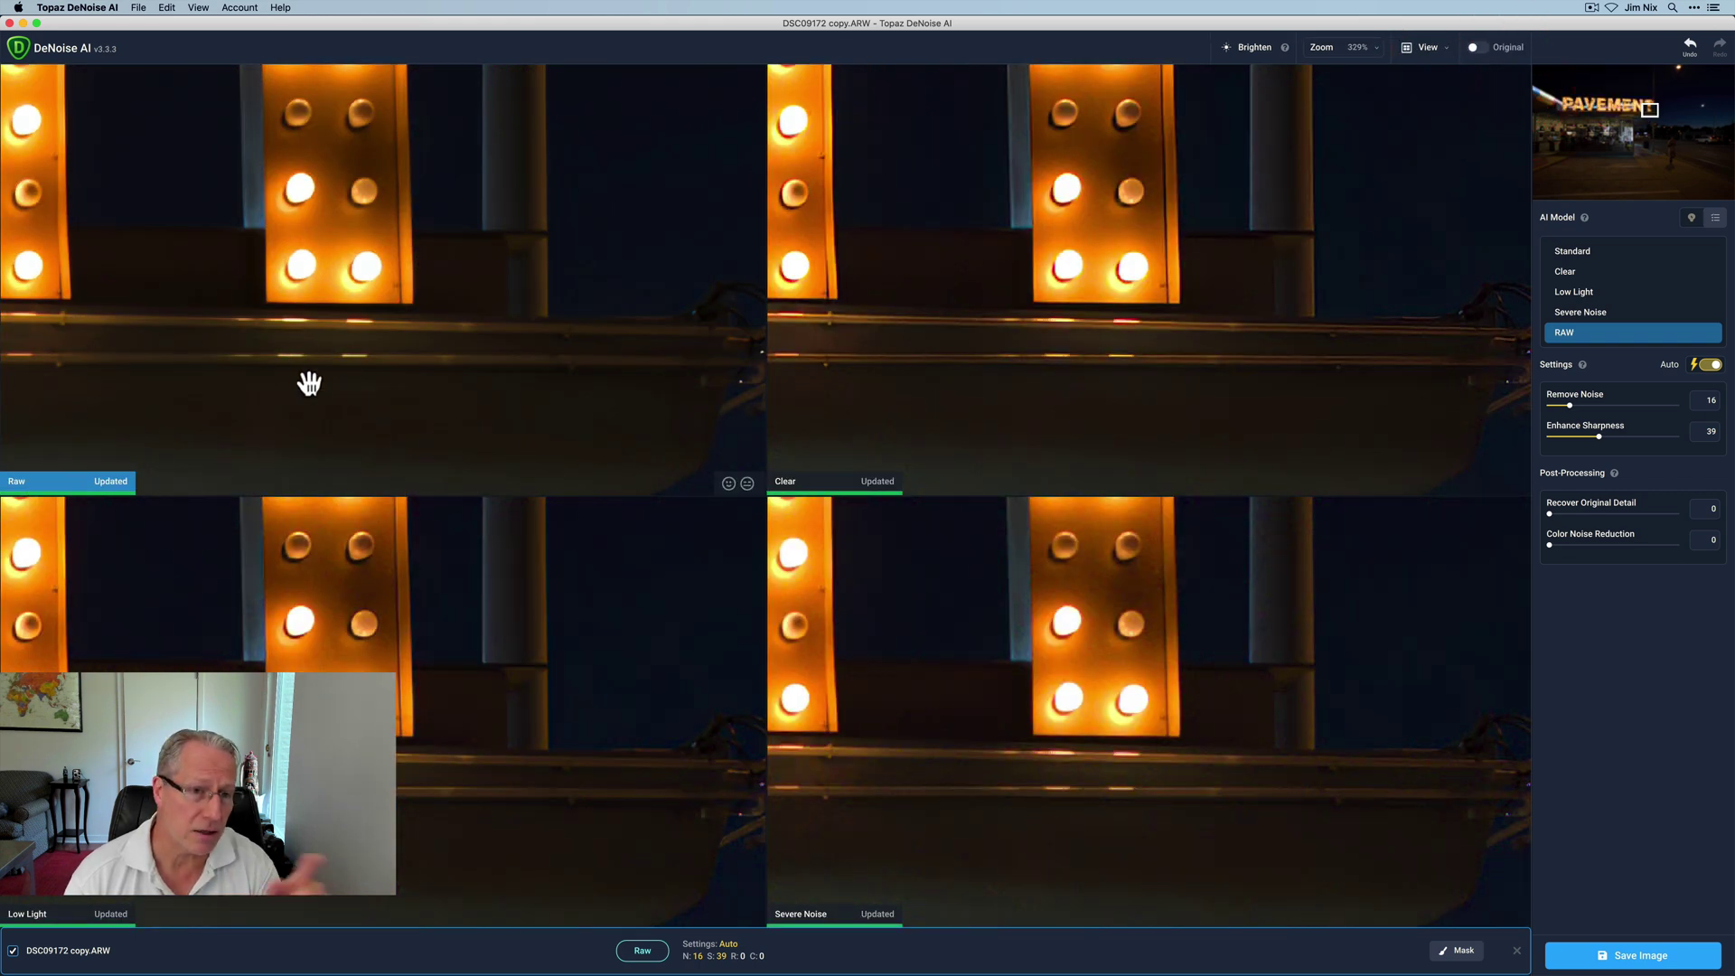
left_click(1445, 50)
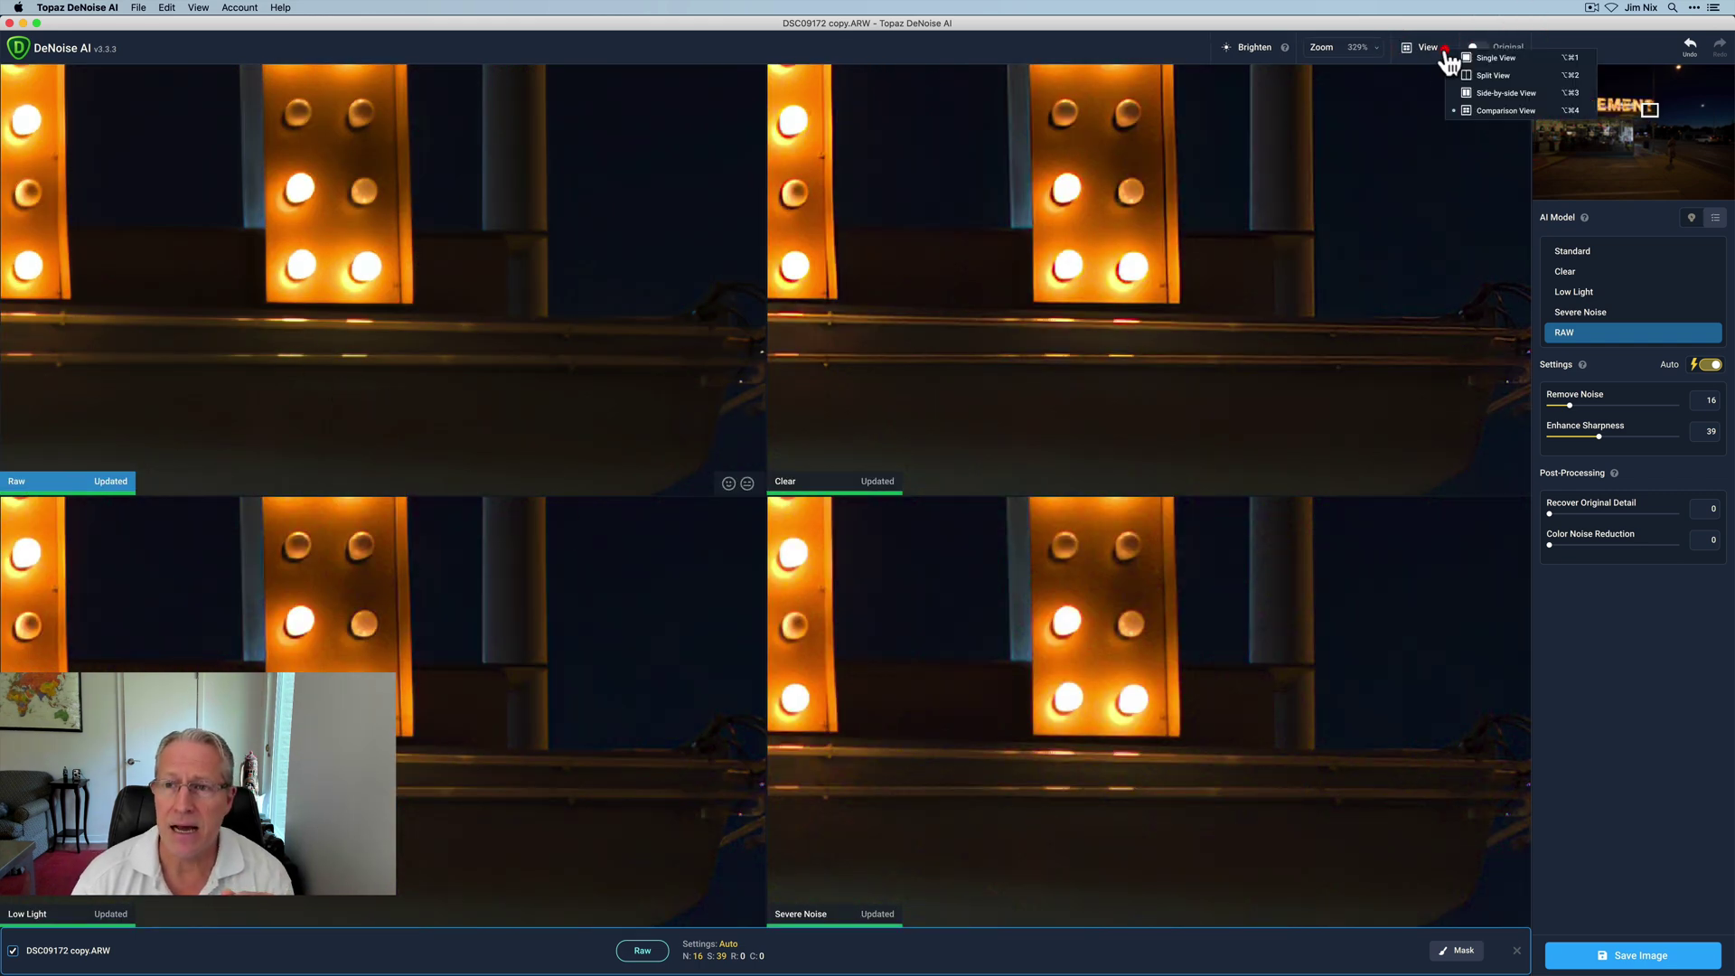
left_click(1467, 74)
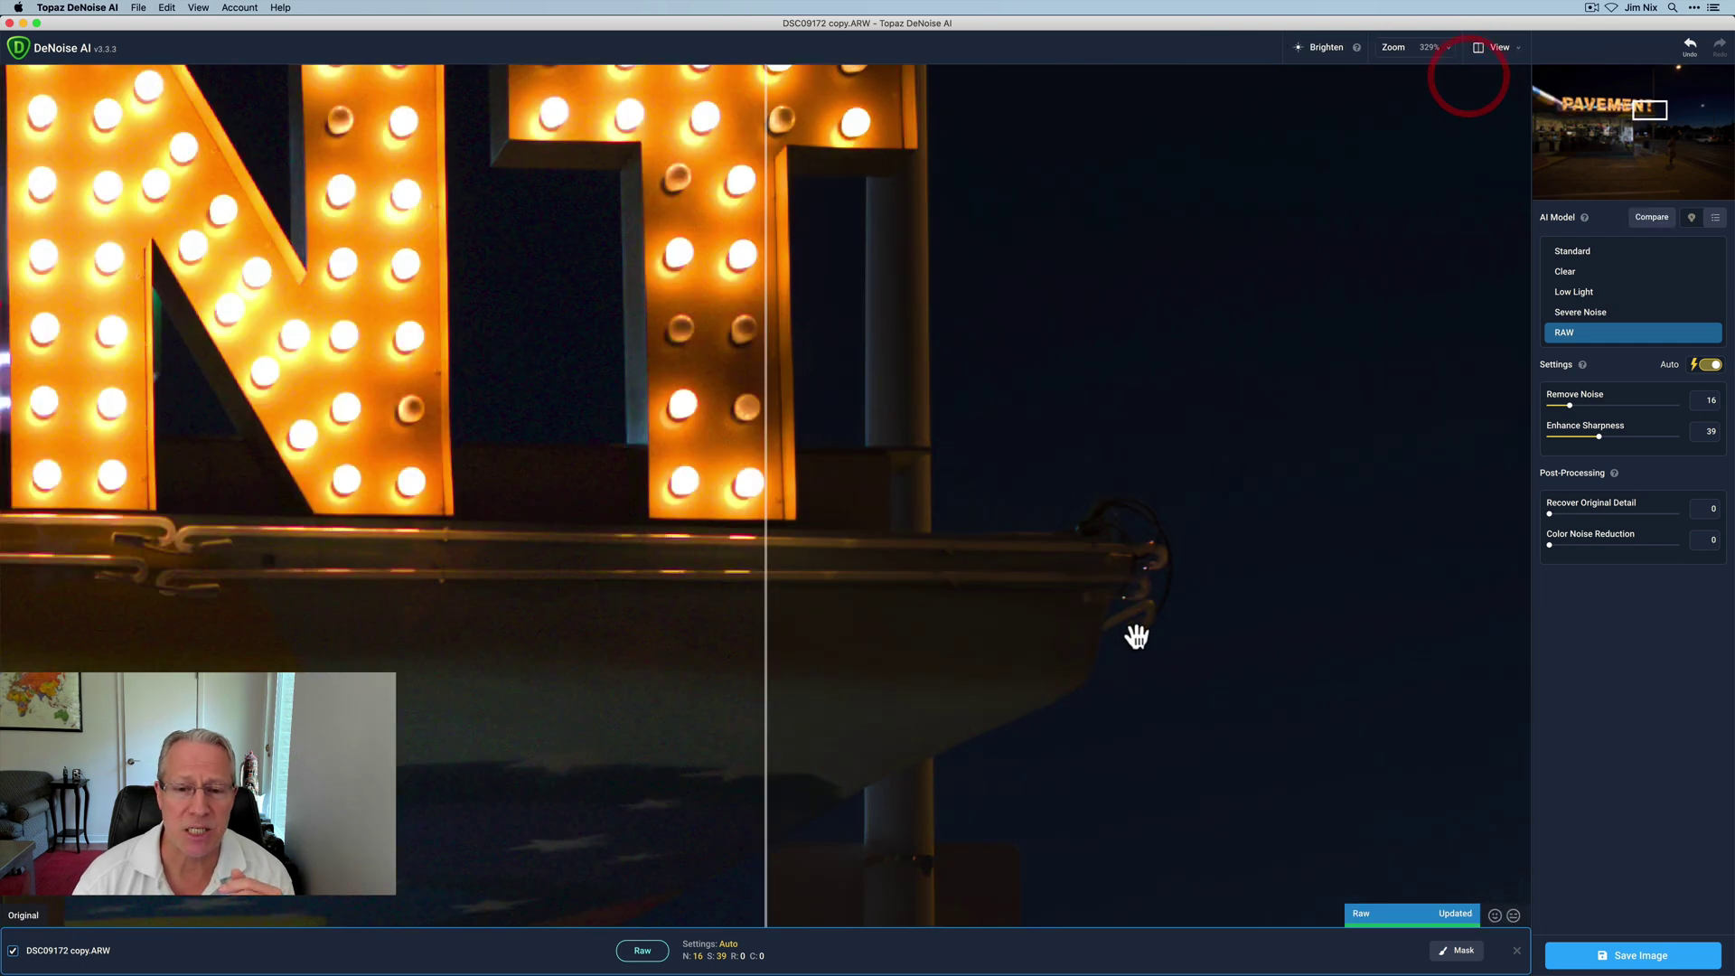
Save the denoised photo as a DNG named DSC09172 copy-DeNoiseAI-raw.dng
left_click(1626, 965)
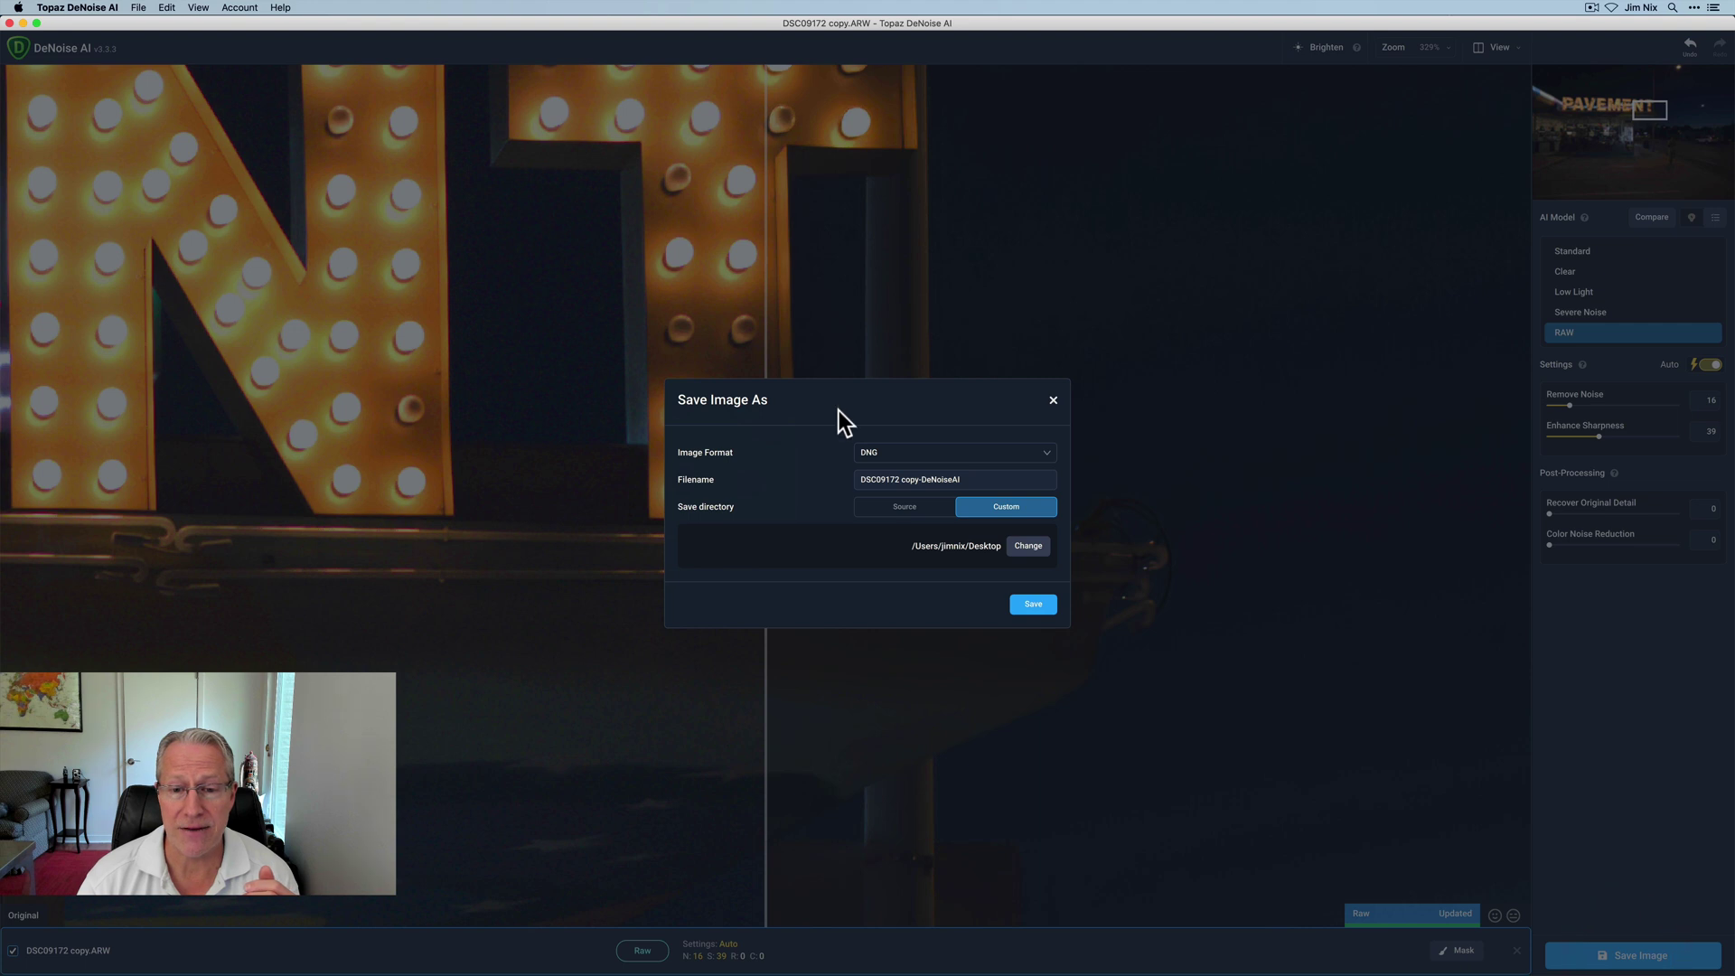
left_click(905, 454)
left_click(899, 456)
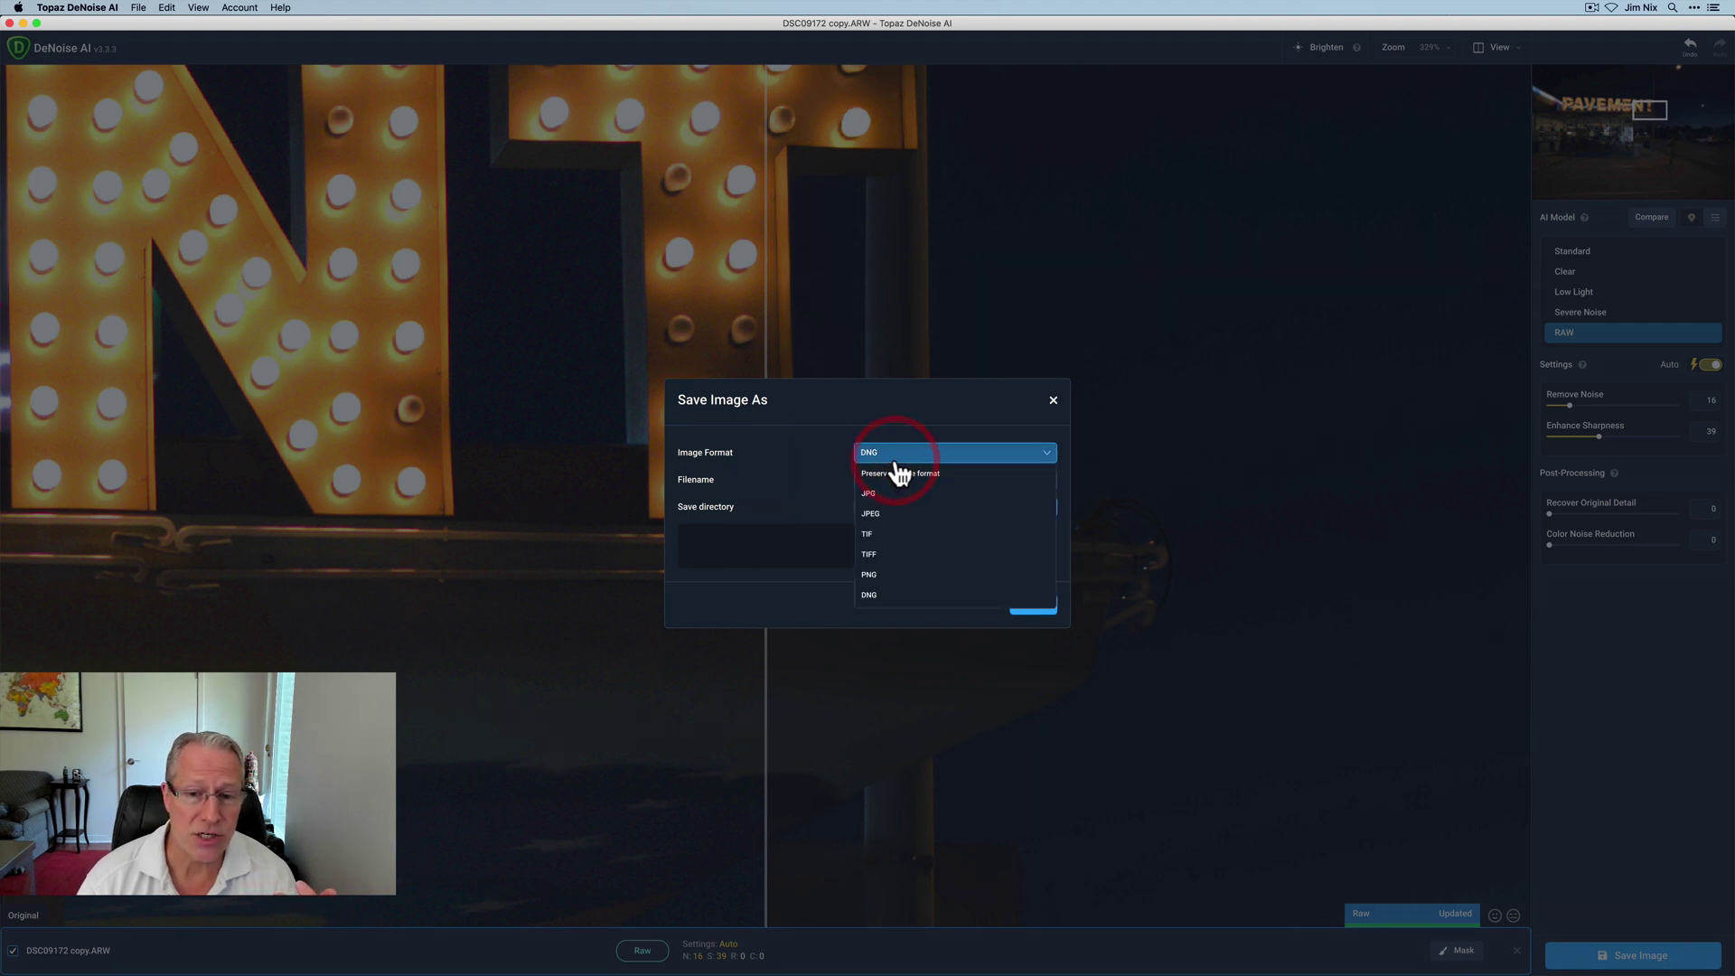
left_click_drag(962, 479, 921, 475)
left_click(990, 477)
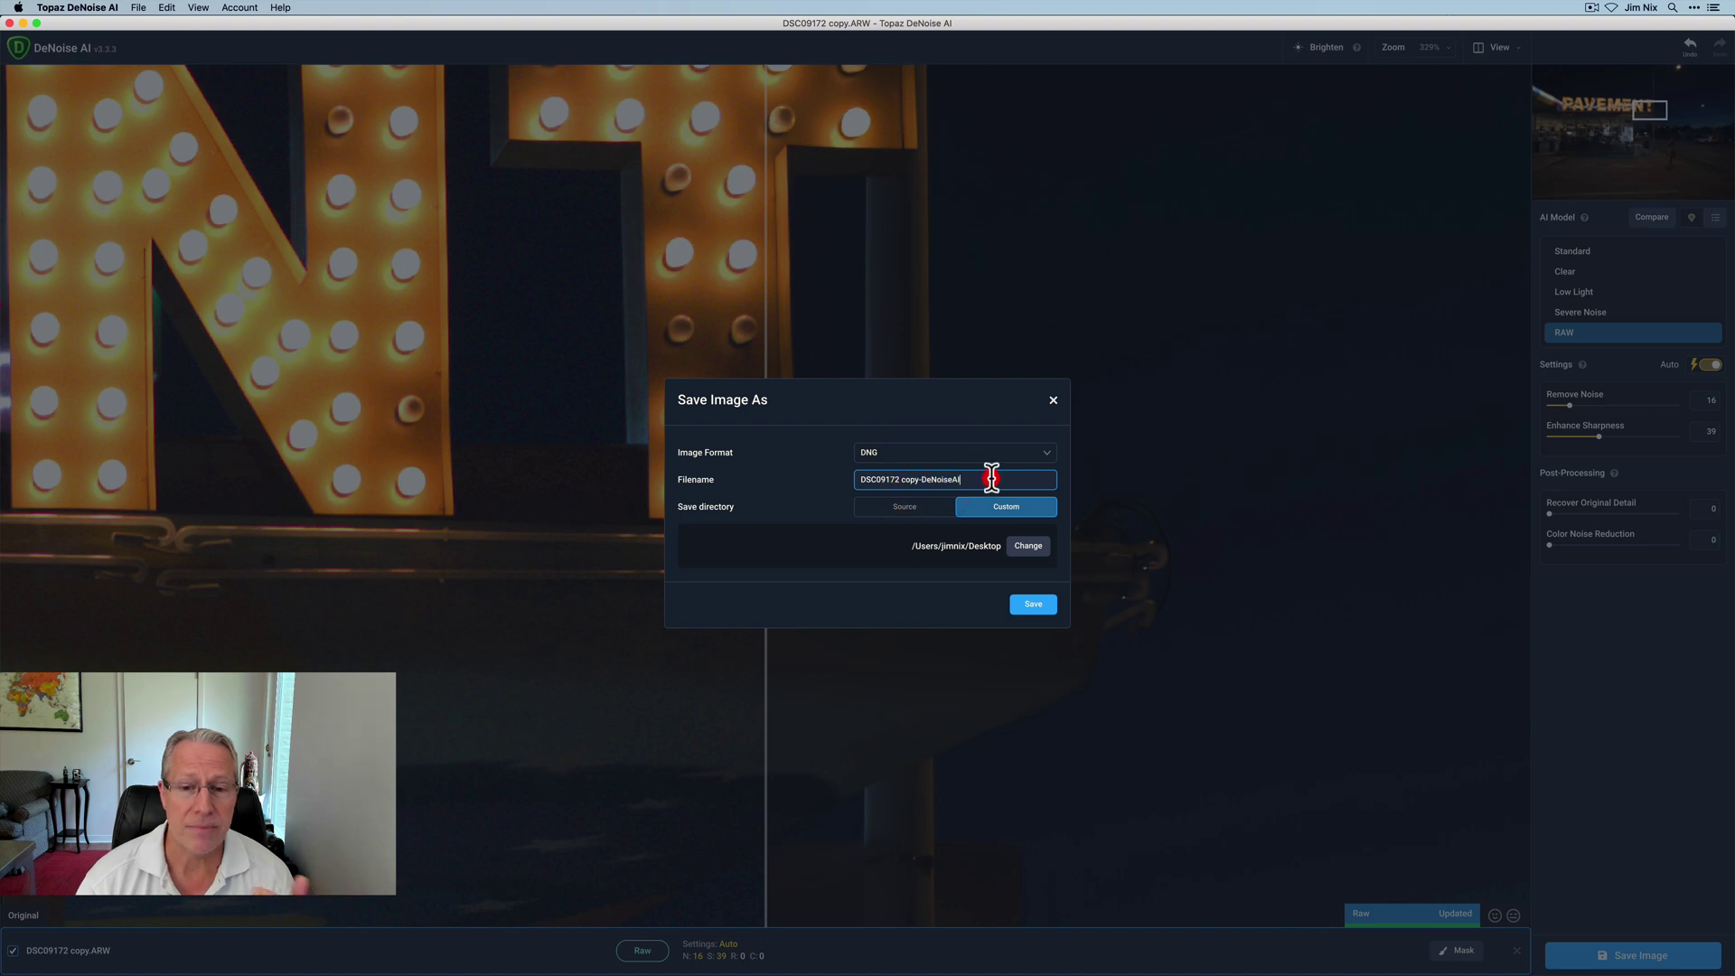
left_click(1032, 605)
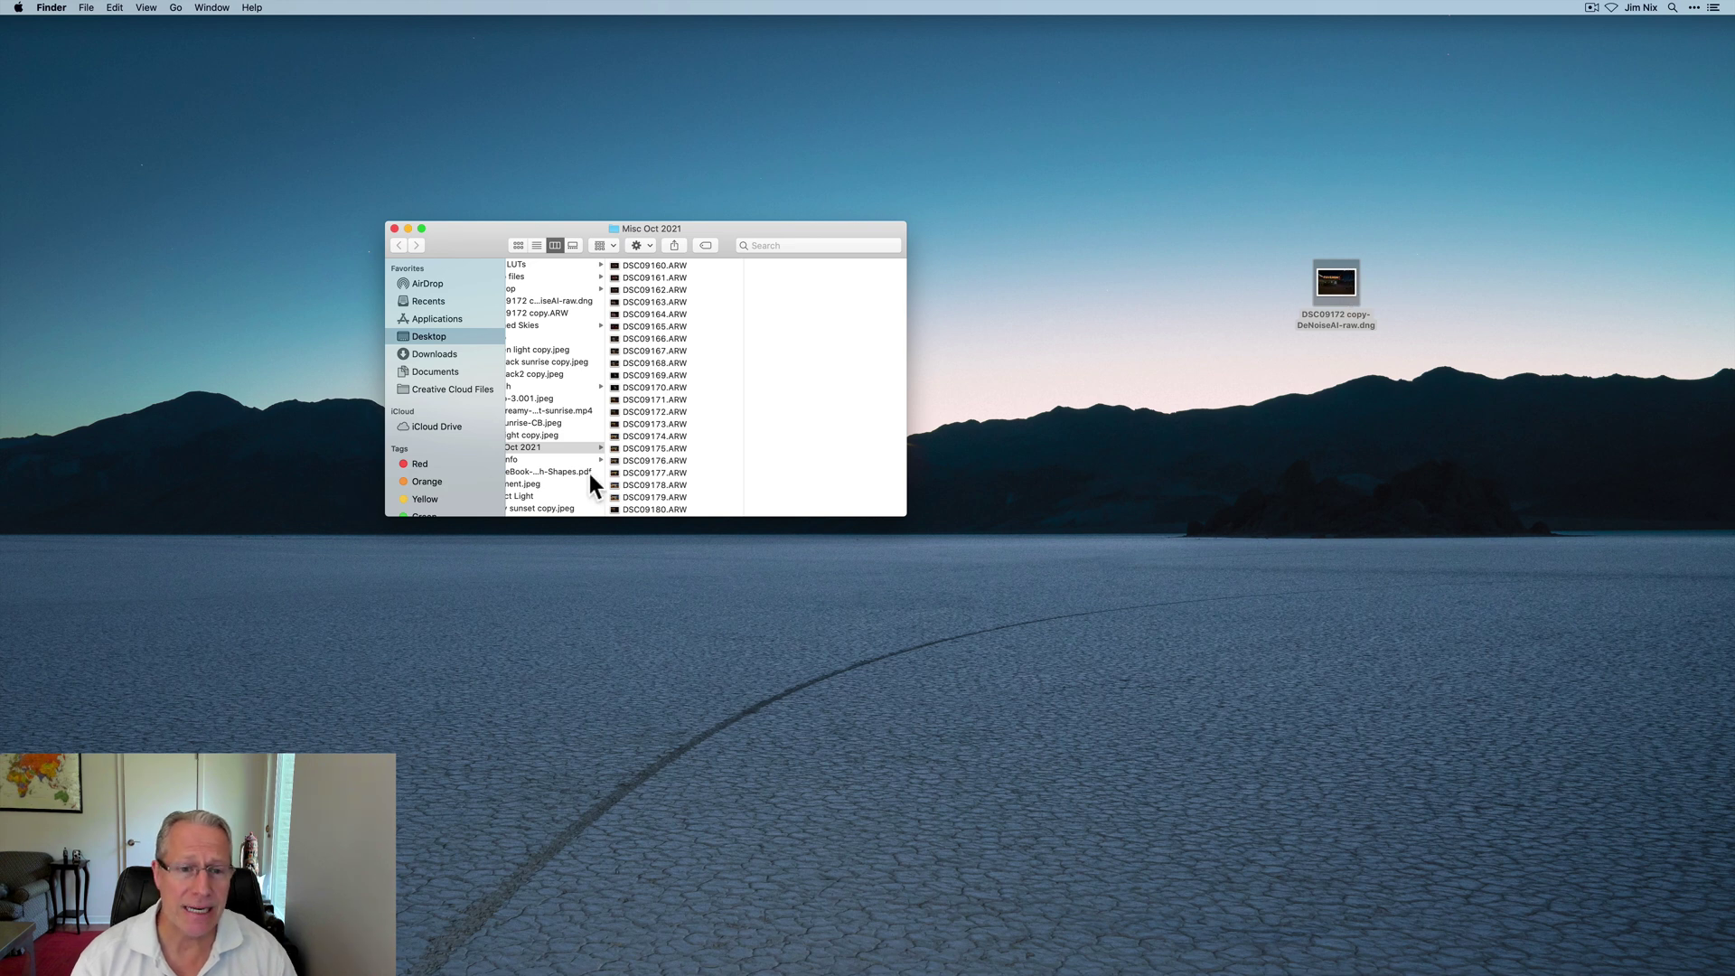
Move the Desktop DeNoiseAI DNG into Misc Oct 2021 beside DSC09172.ARW, then close the Finder window
scroll(643, 439, "down", 3)
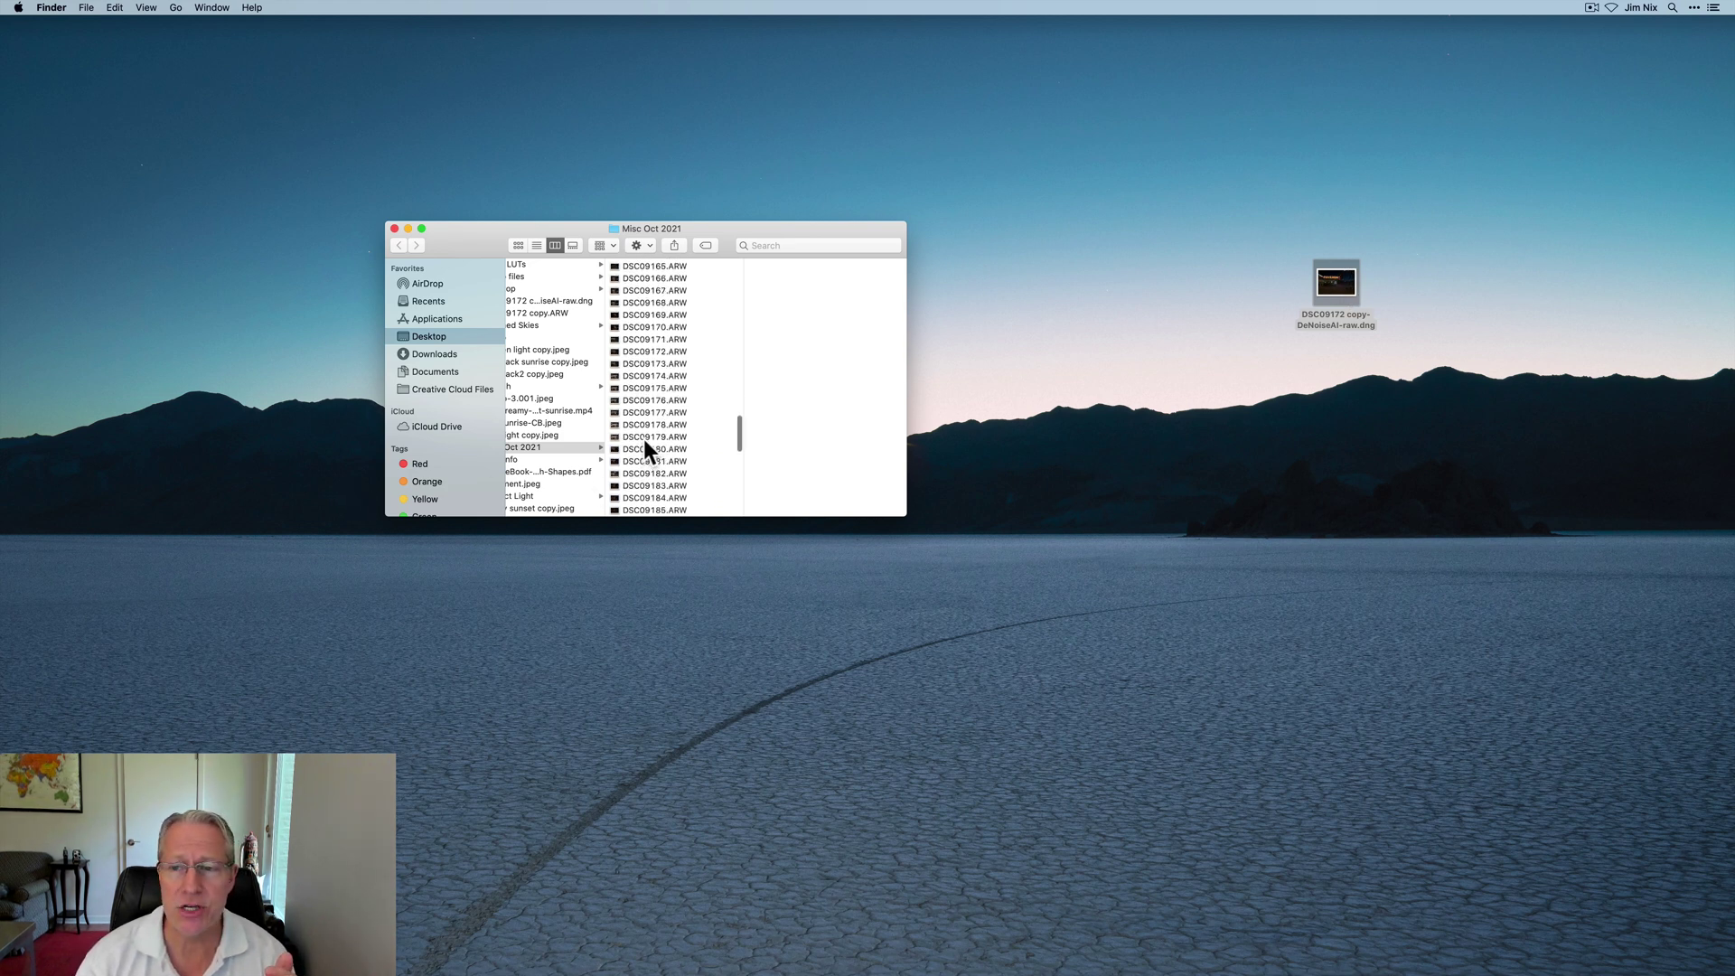
left_click(661, 351)
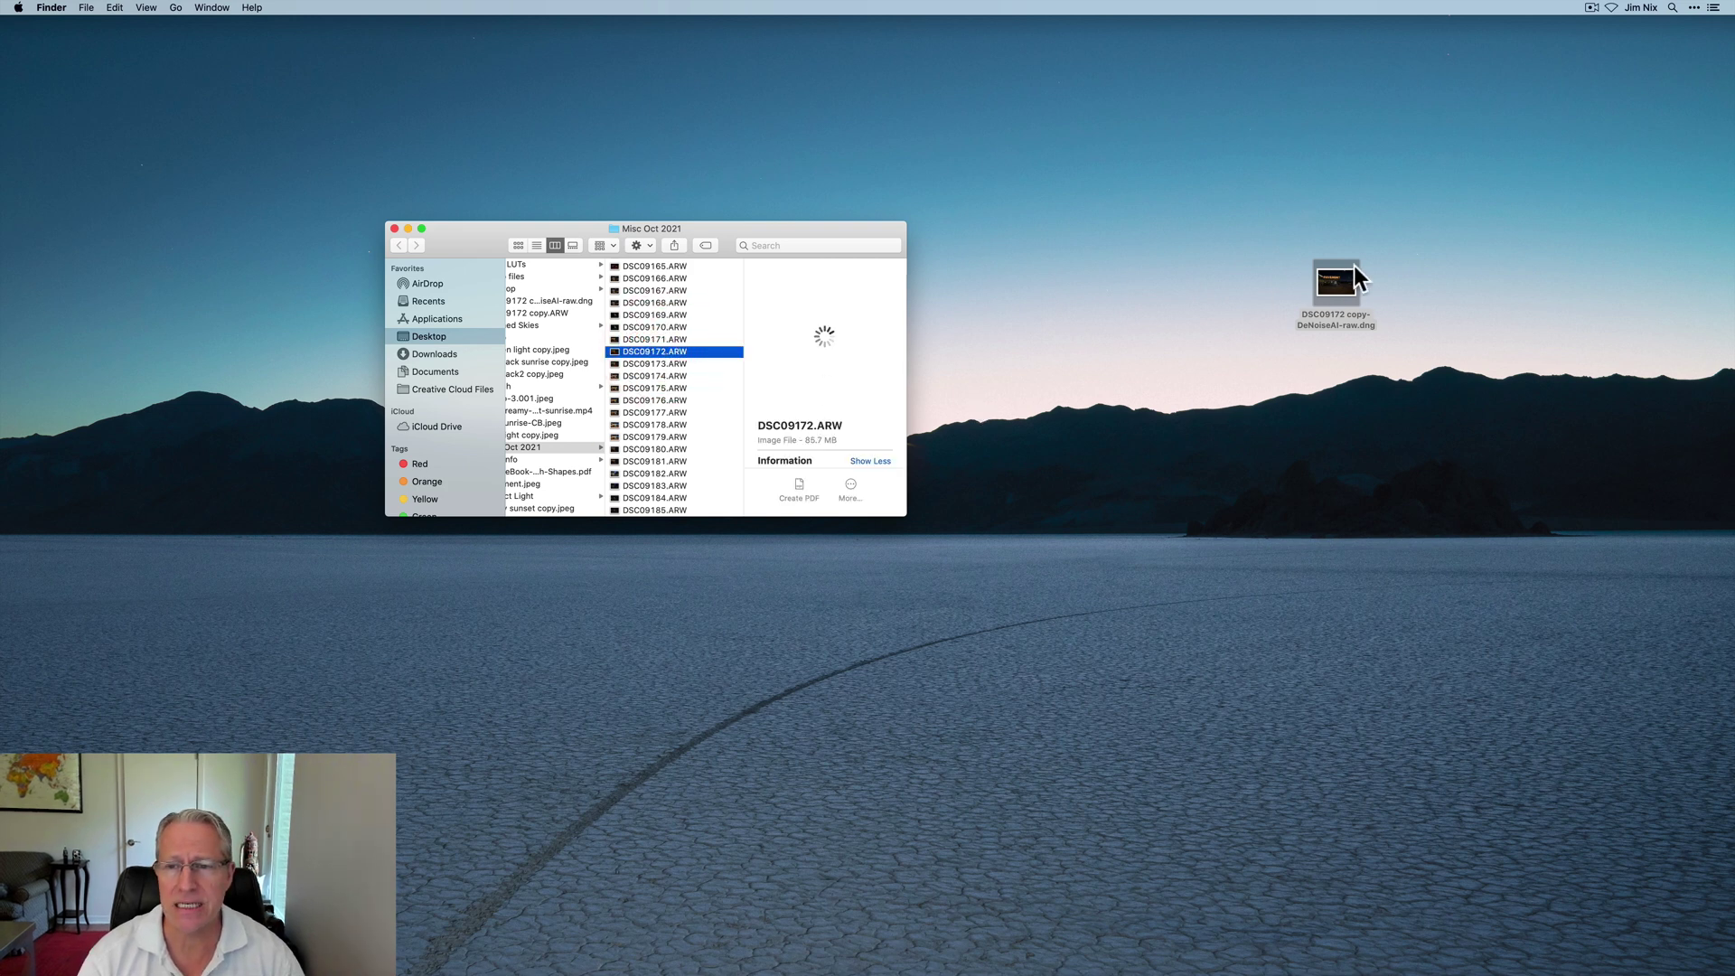
left_click_drag(1332, 280, 538, 448)
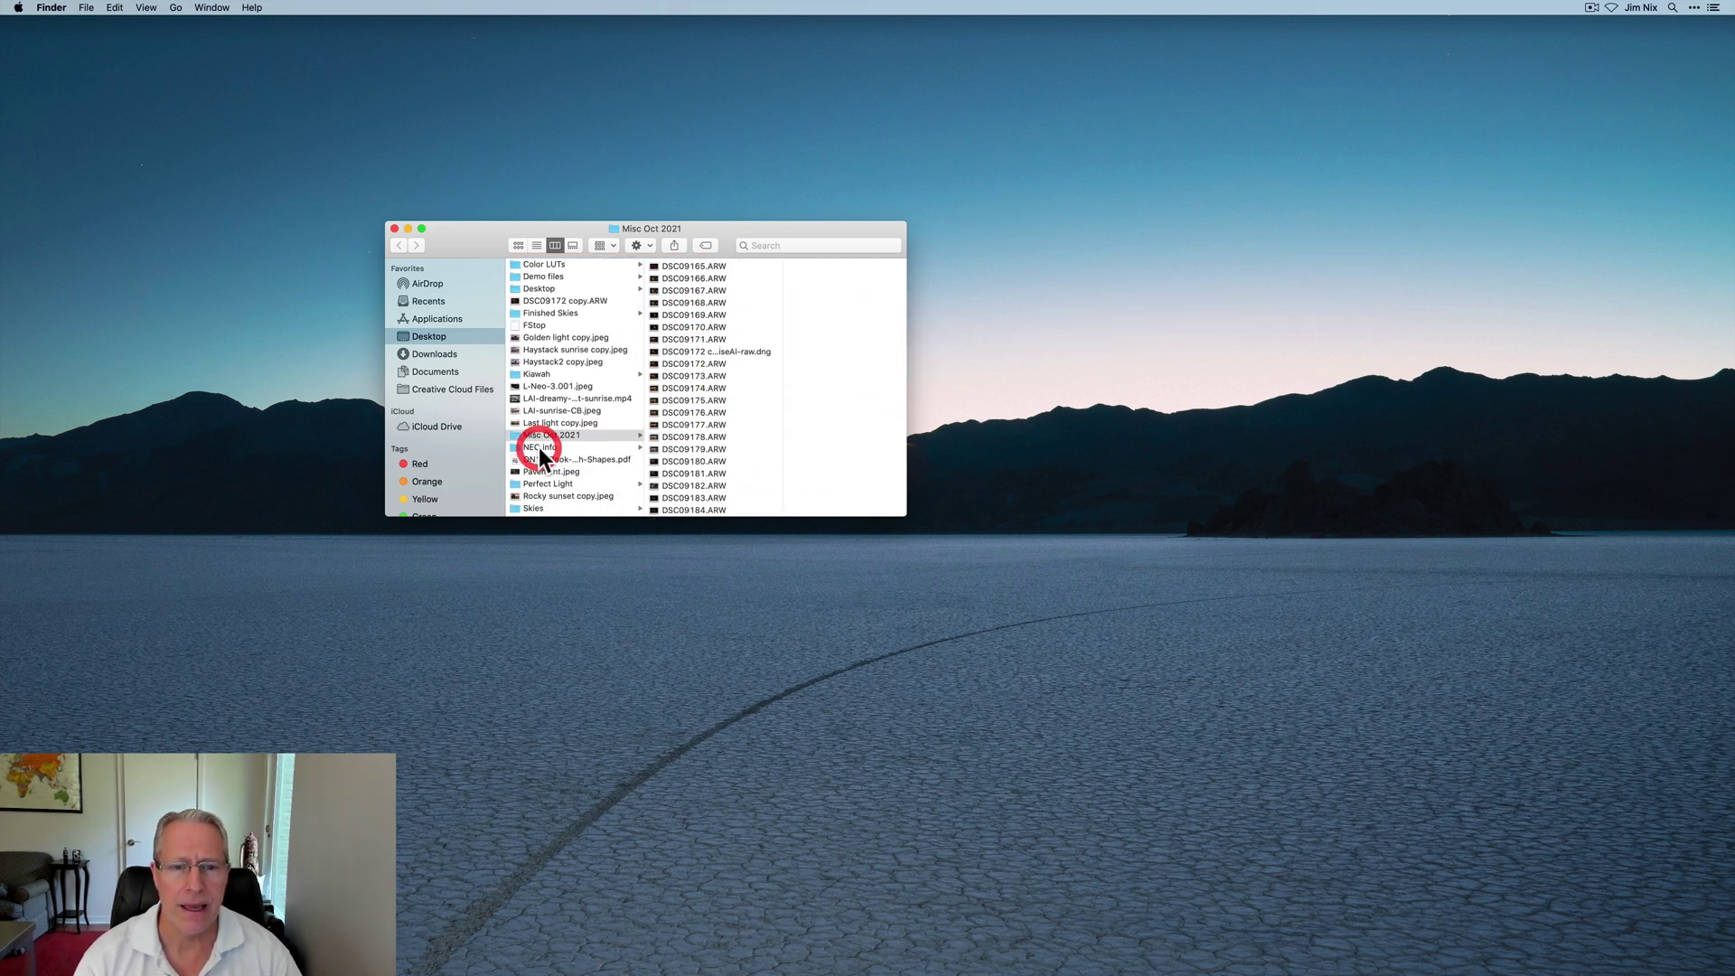
left_click(716, 352)
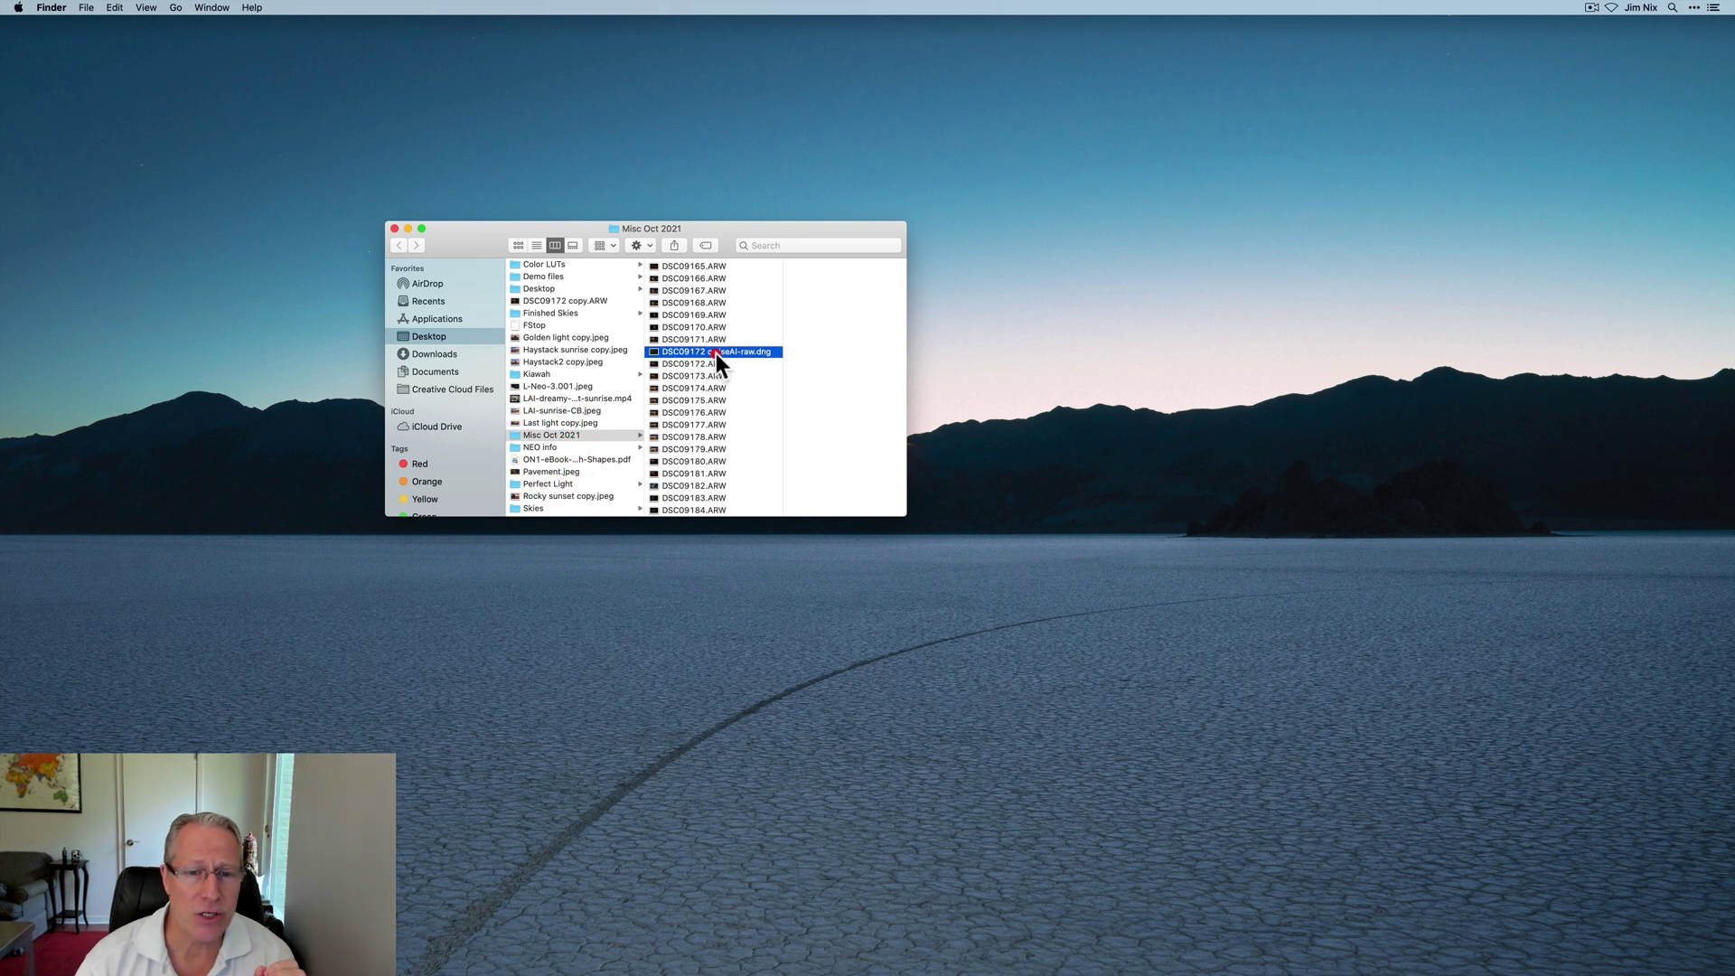
left_click(395, 228)
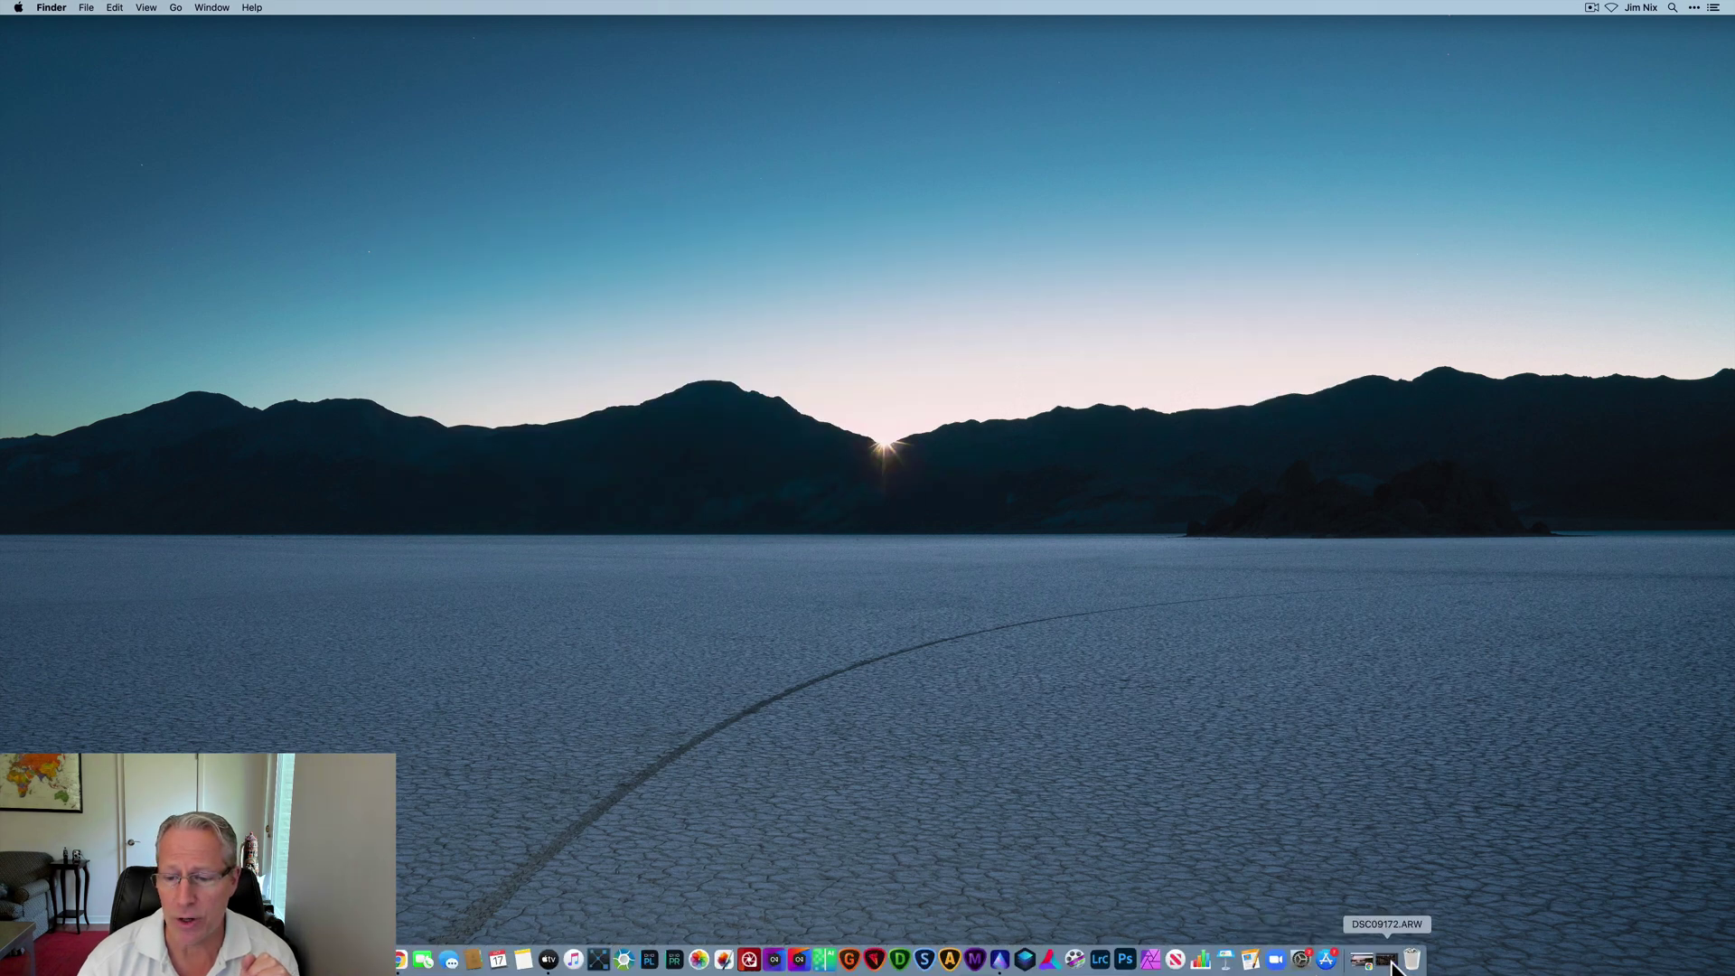
In Luminar AI, select the DeNoiseAI DNG next to the Pavement photo and open it in Edit
left_click(1391, 960)
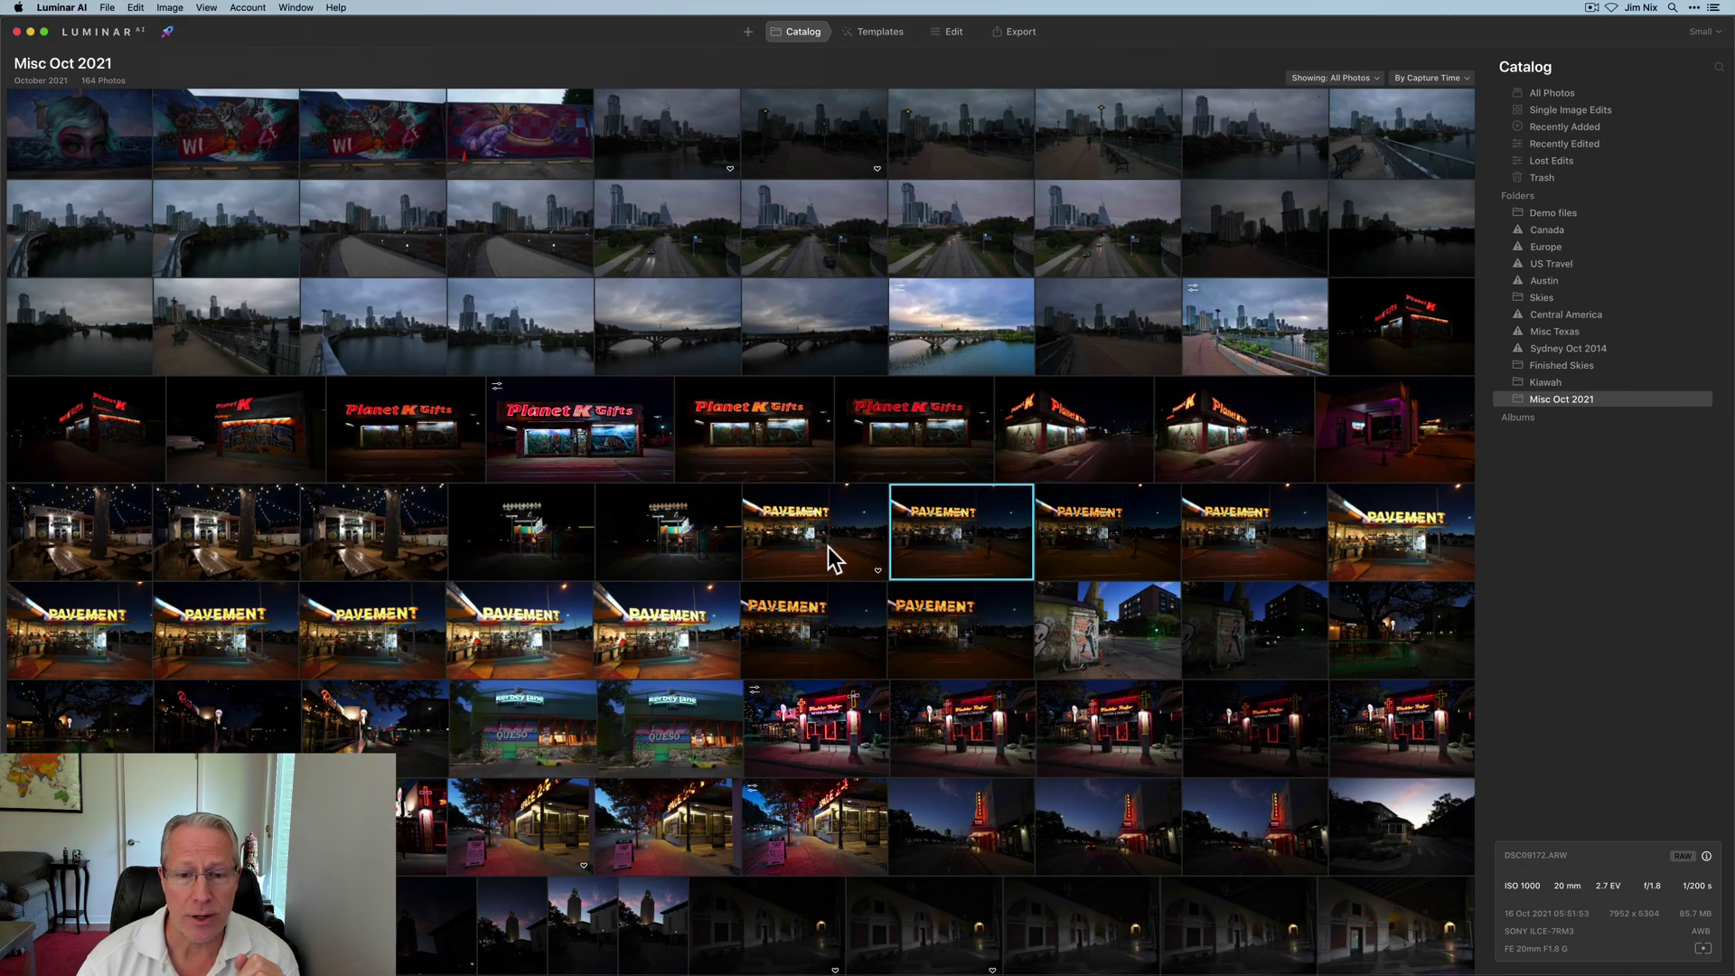
left_click(948, 537)
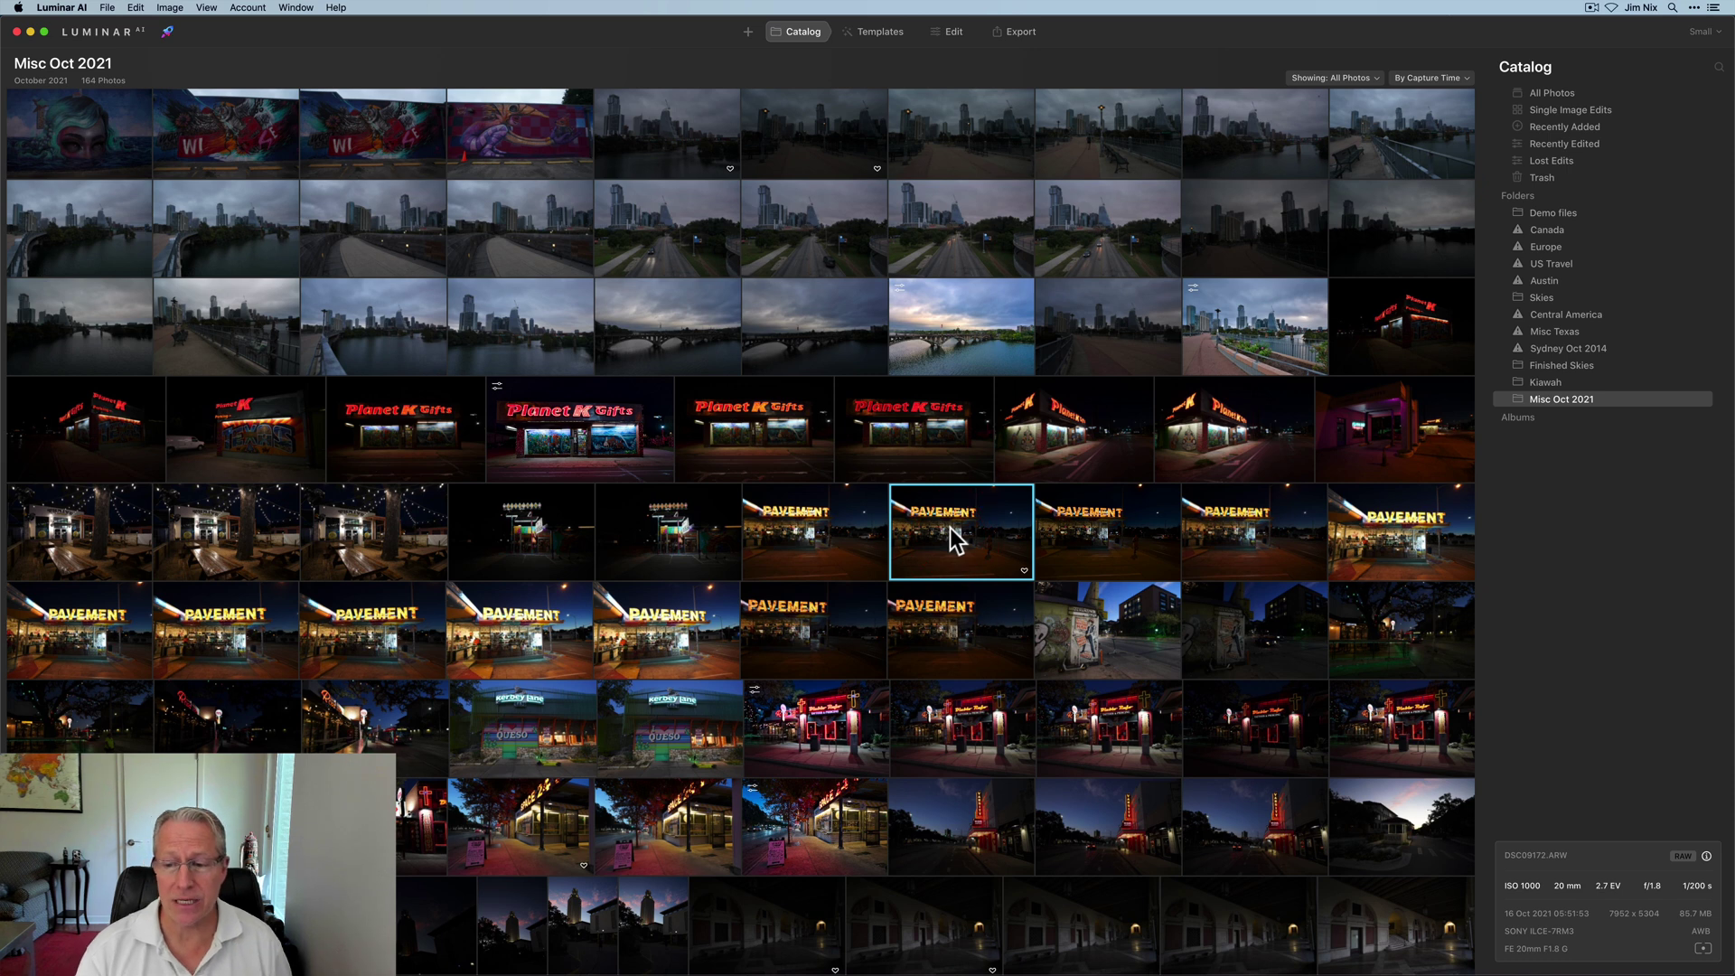
key("Right")
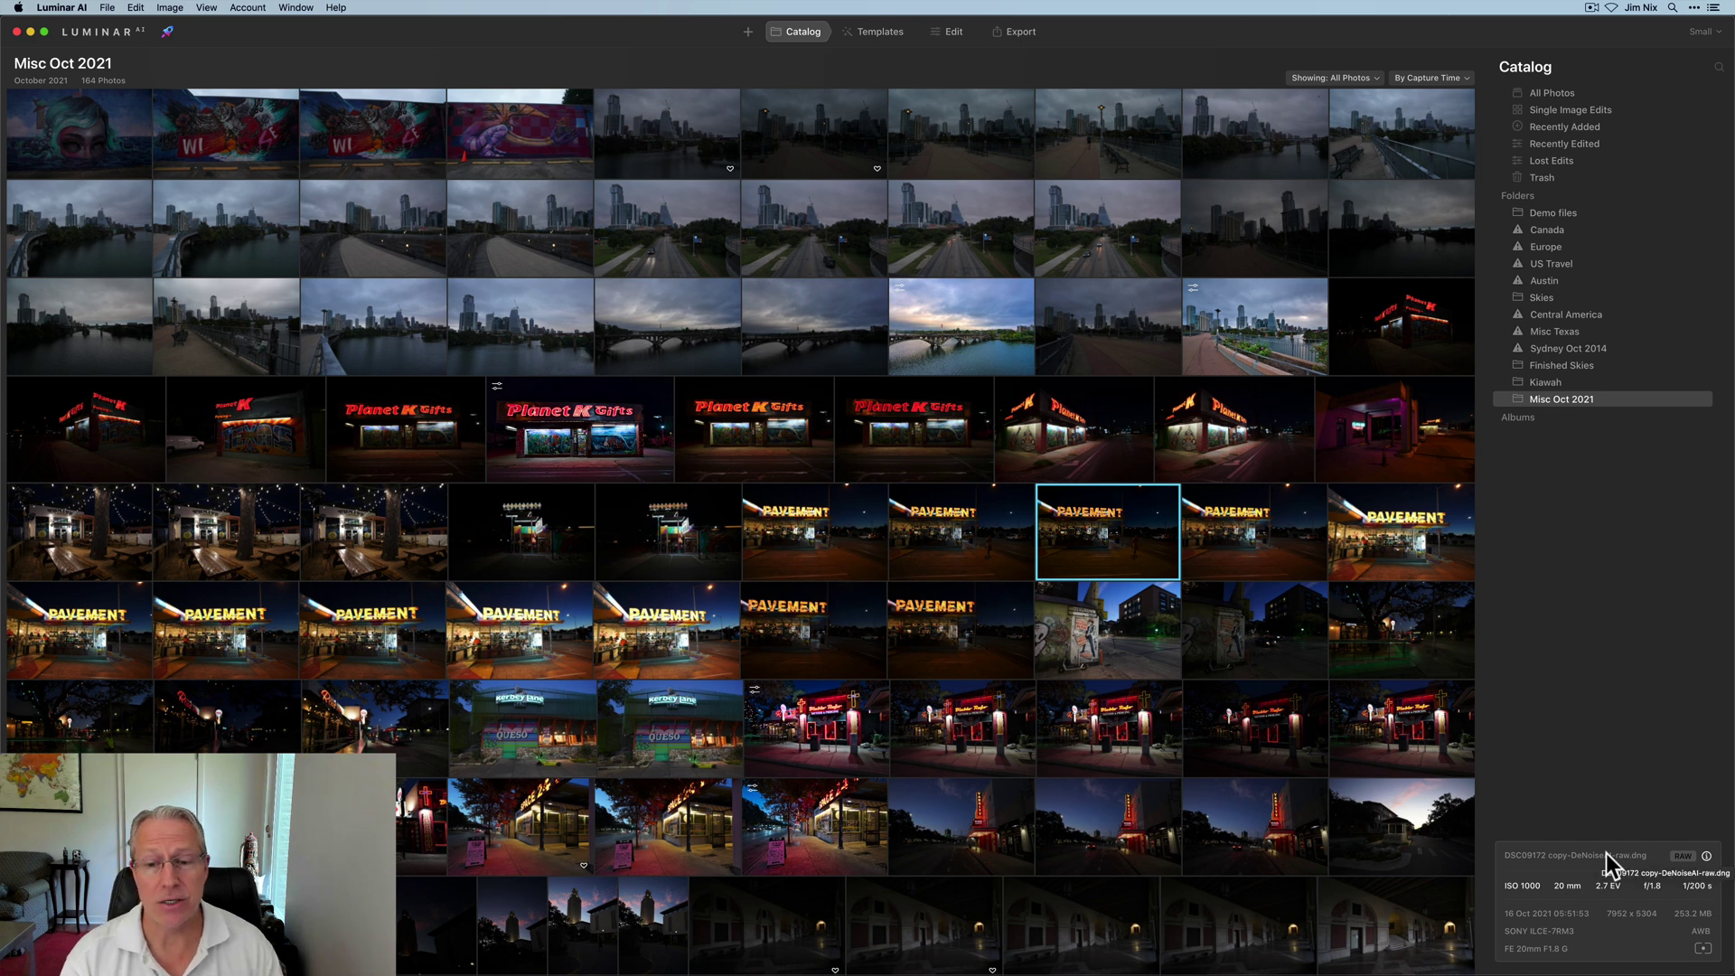
left_click(927, 34)
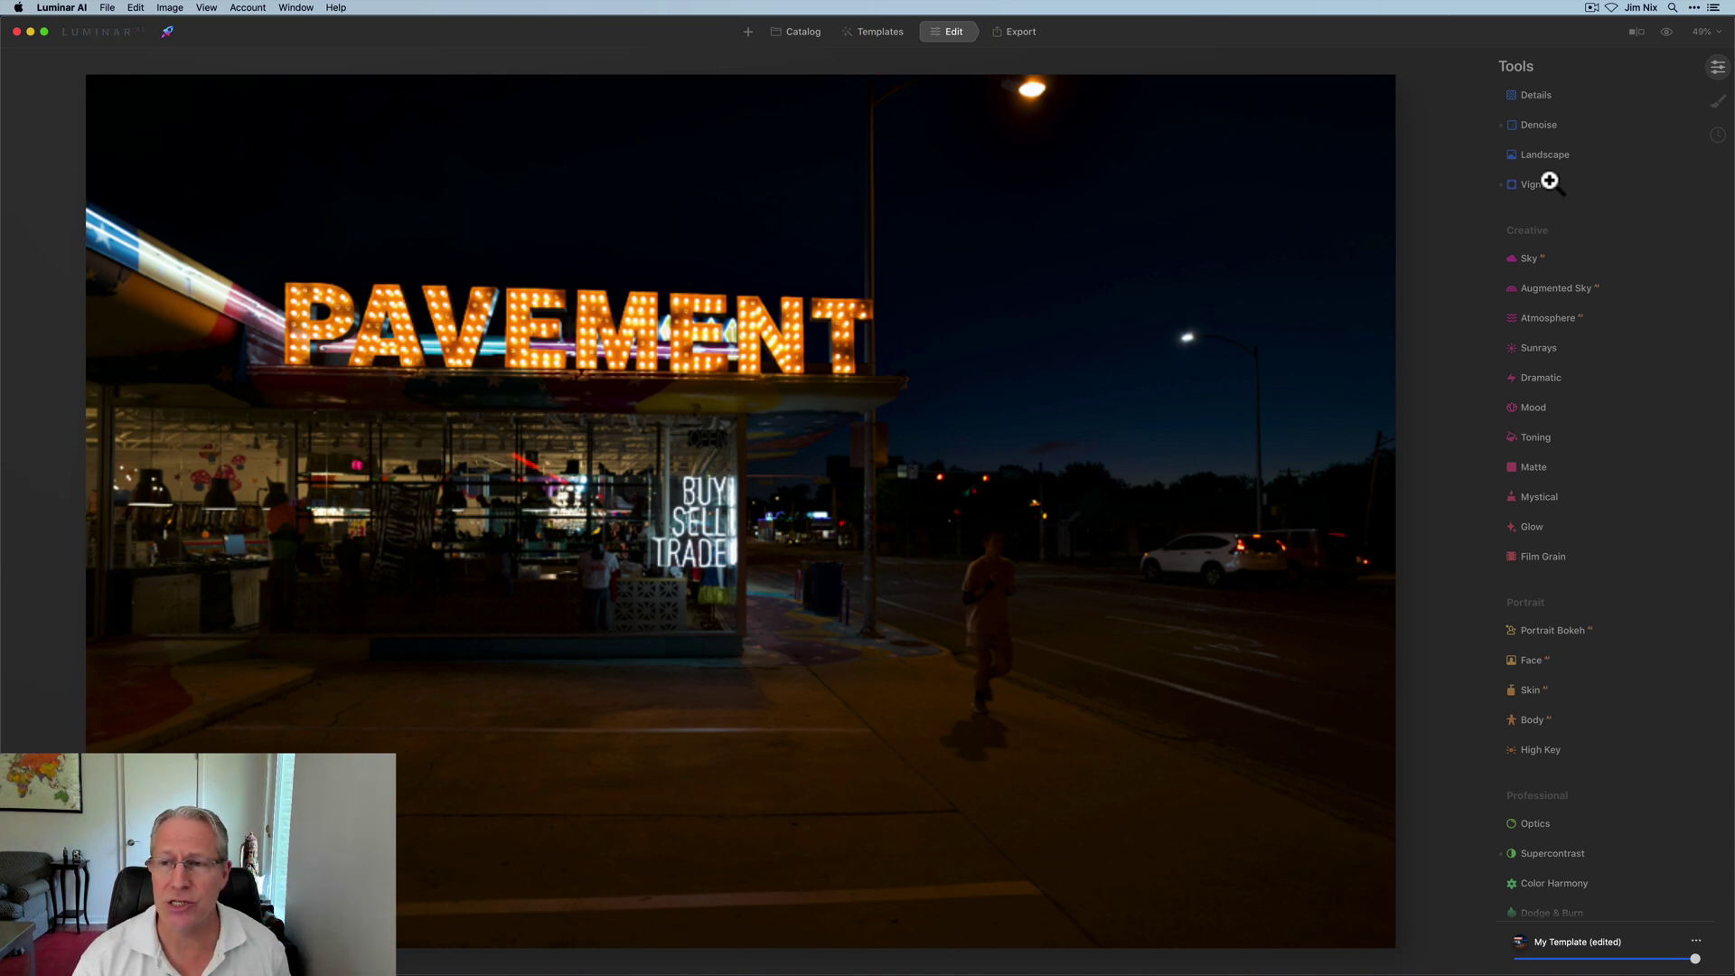
Crop to a 16:9 ratio, straighten slightly and reposition the photo within the frame
scroll(1549, 181, "up", 10)
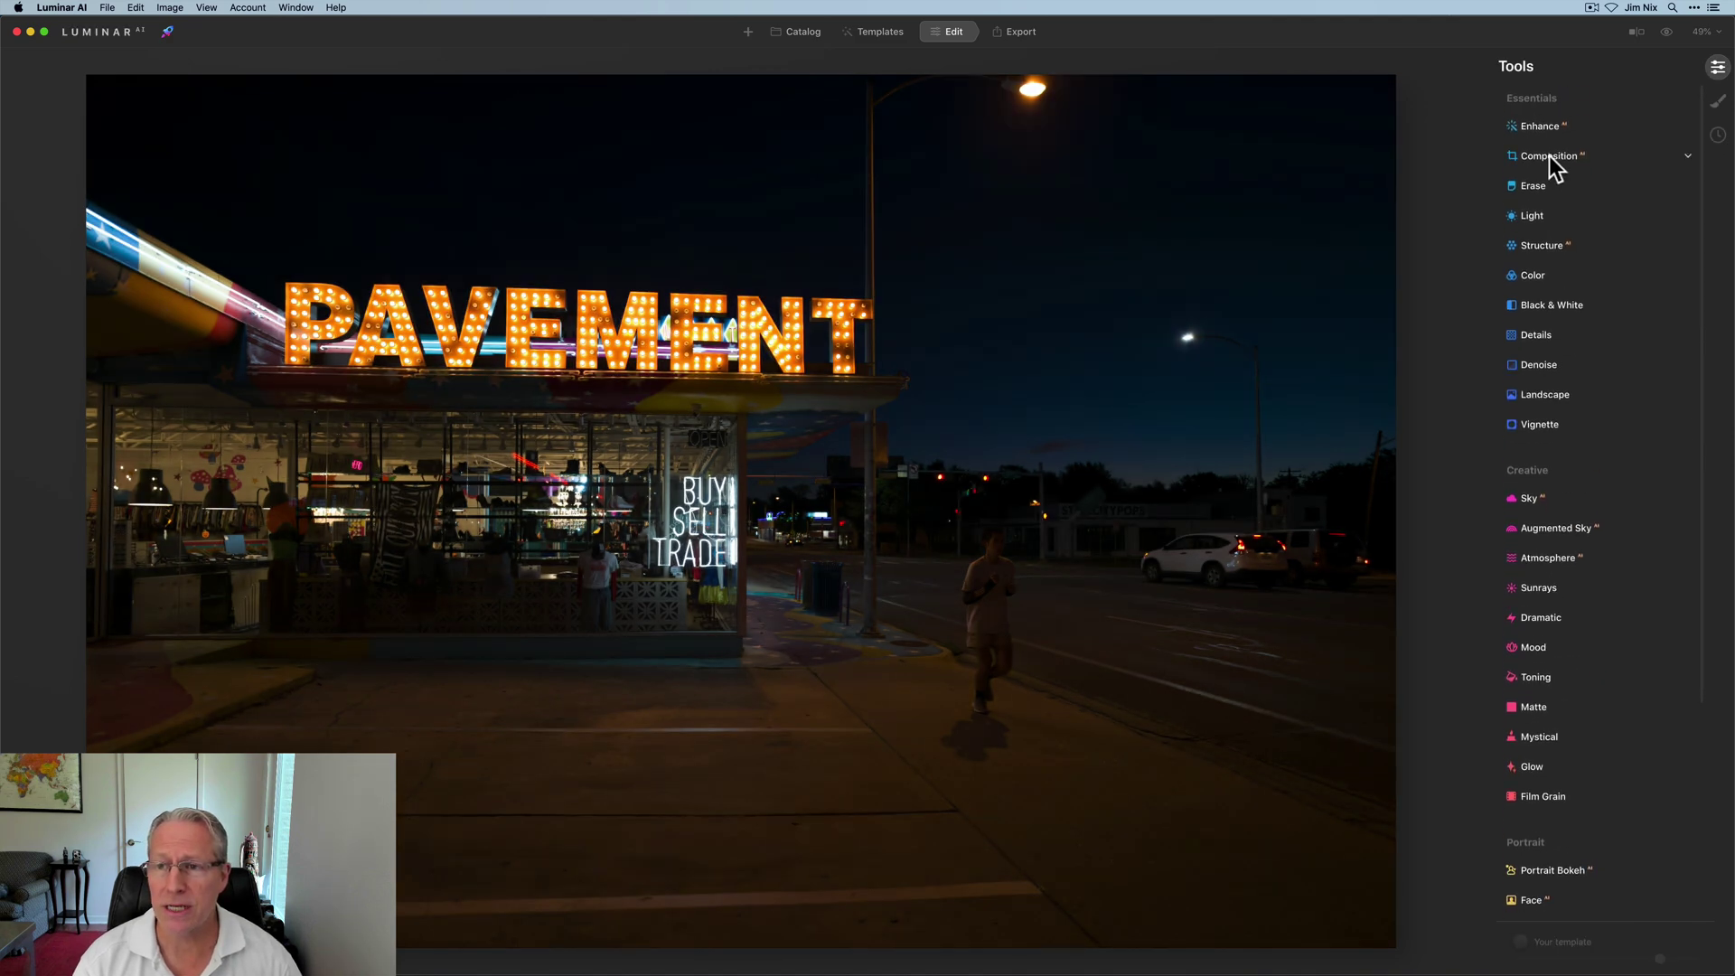
left_click(1547, 156)
left_click(1590, 219)
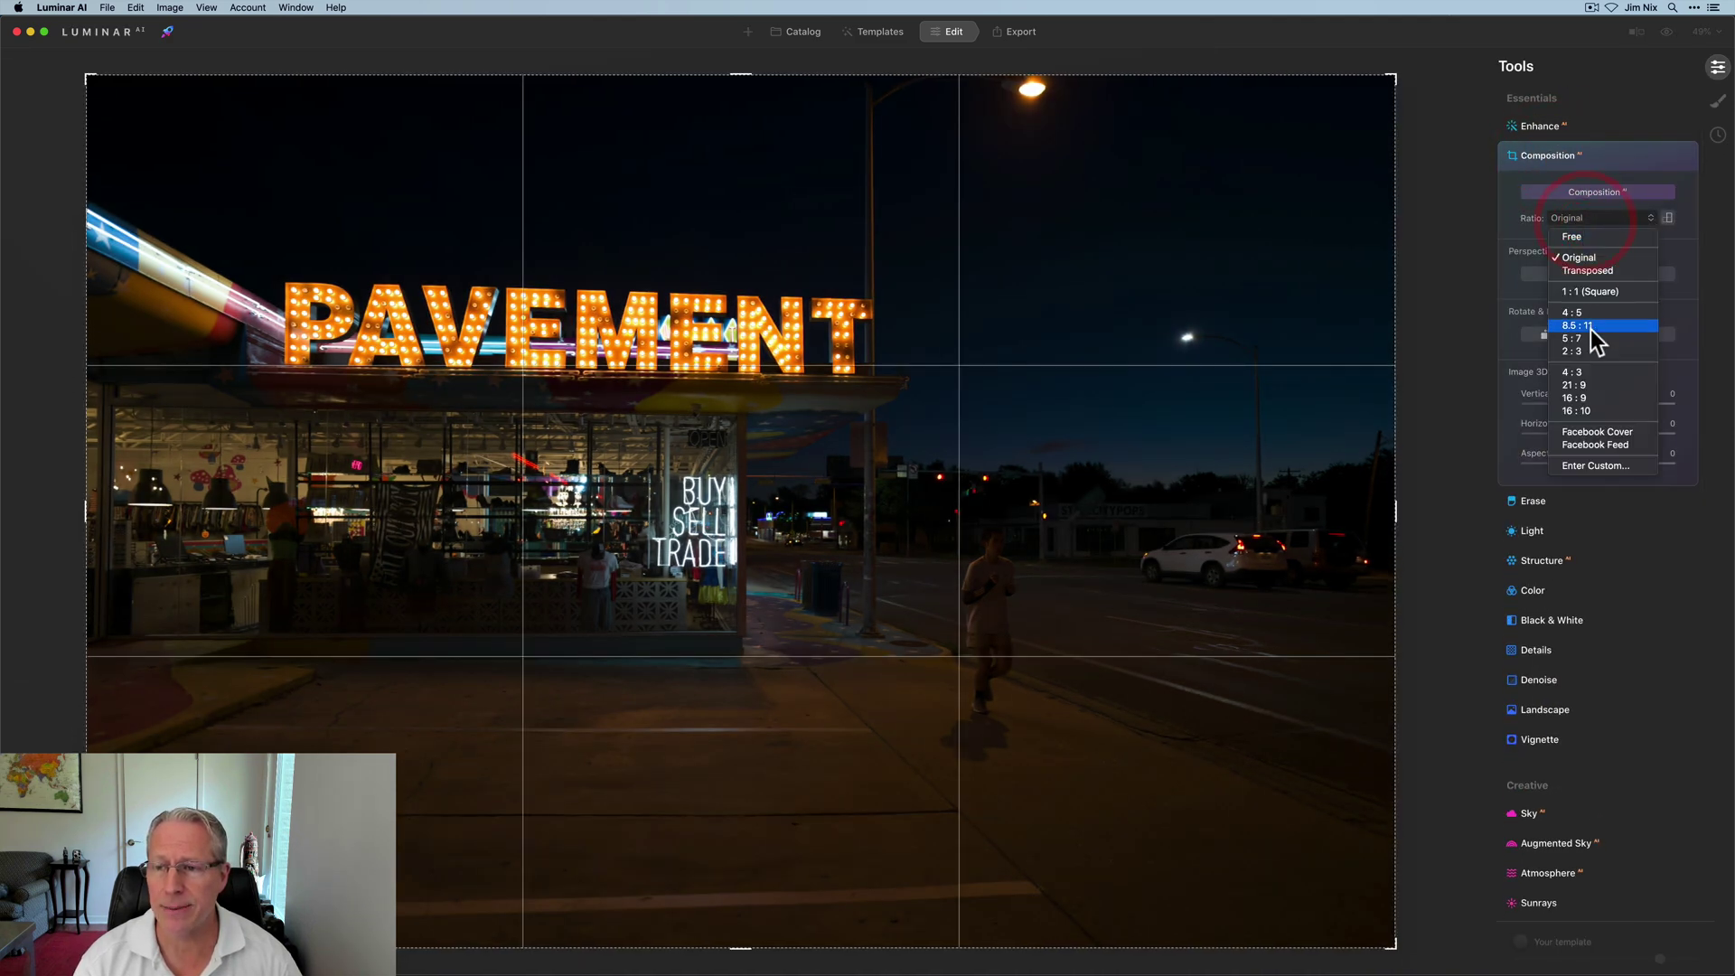
left_click(1586, 397)
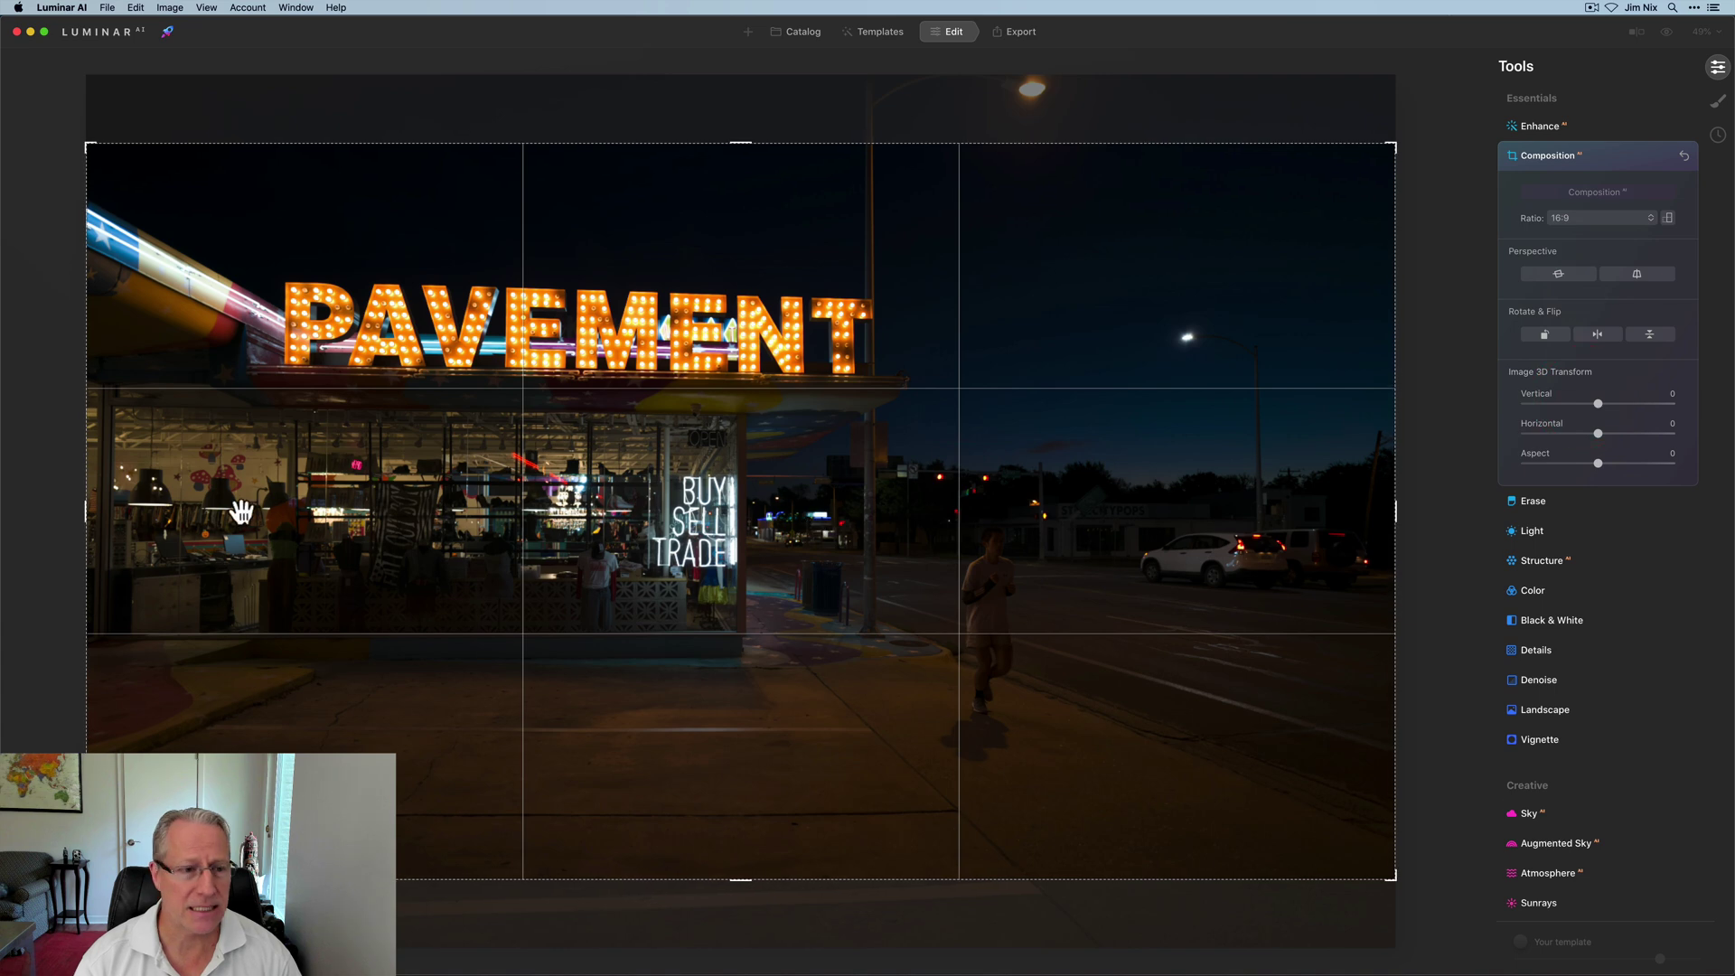
left_click_drag(79, 524, 114, 513)
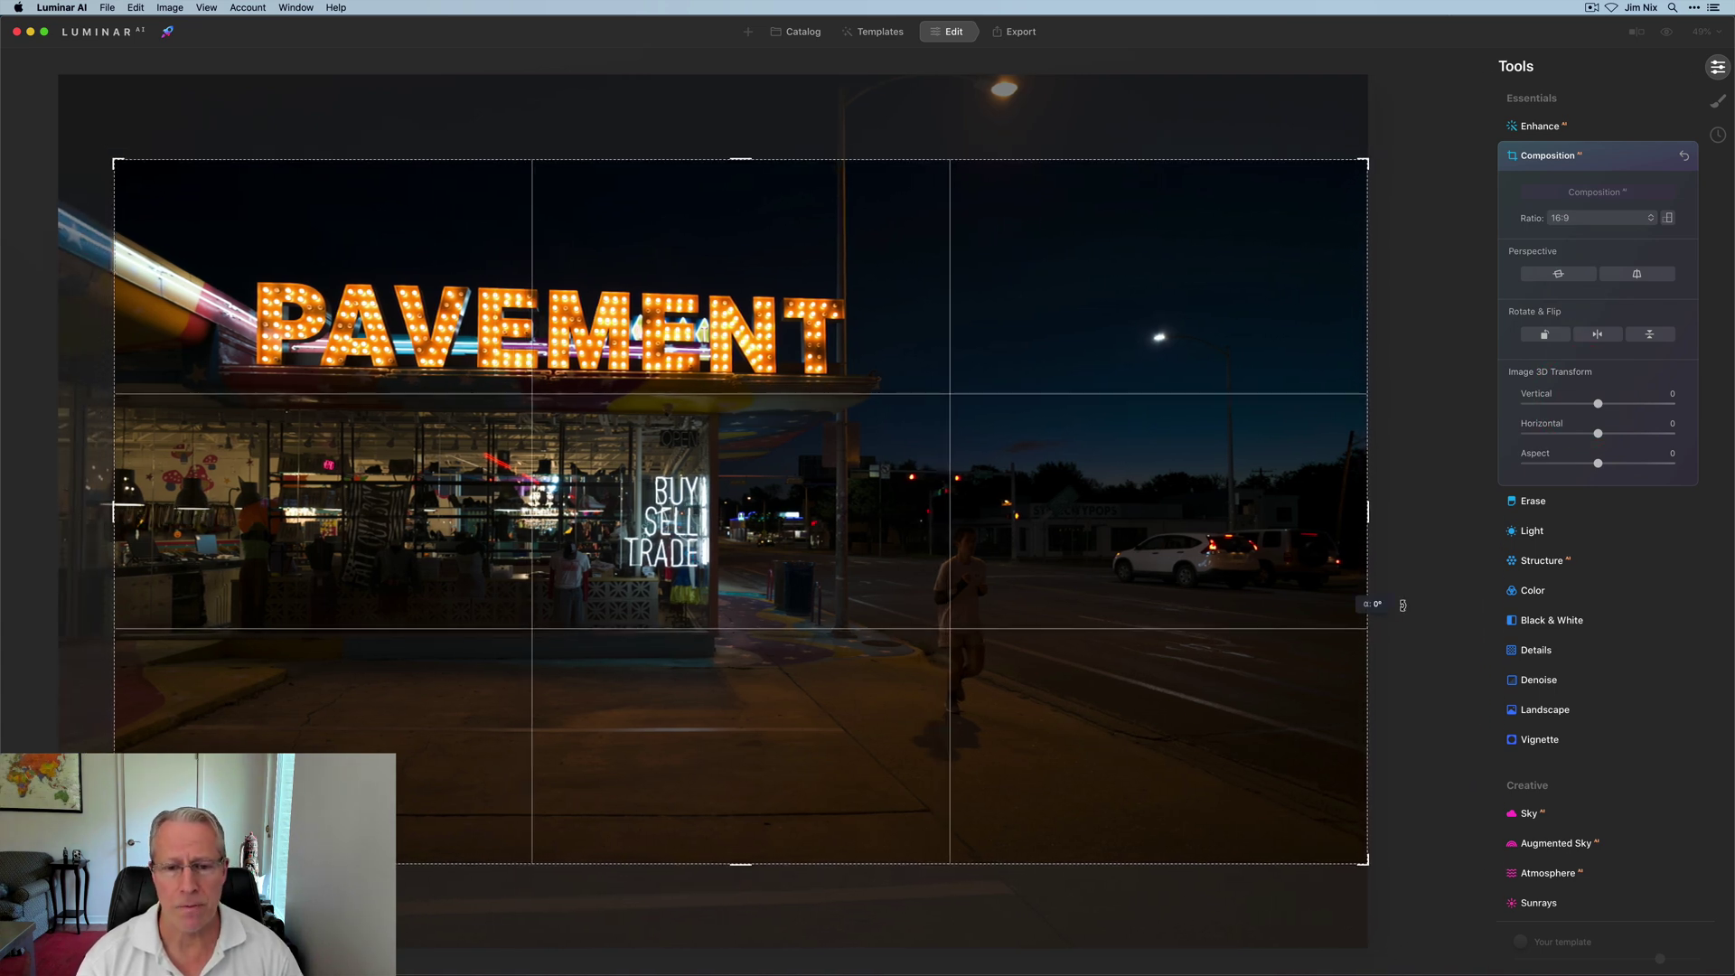
left_click_drag(1396, 604, 1402, 590)
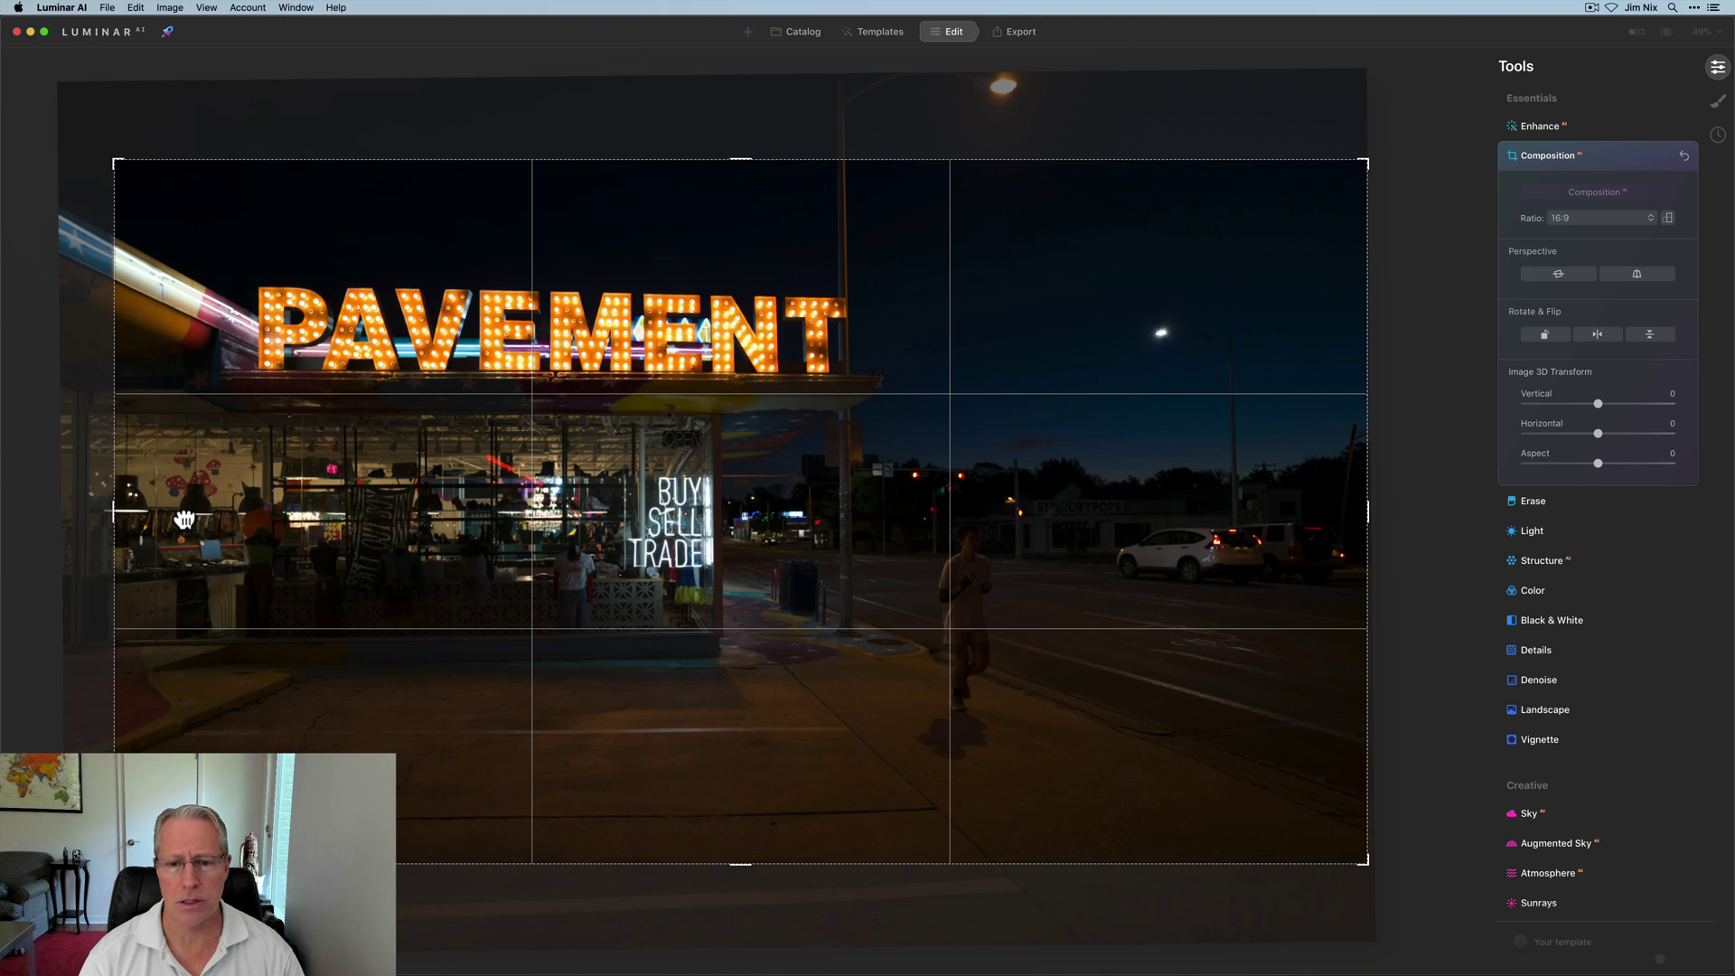
left_click_drag(183, 516, 165, 555)
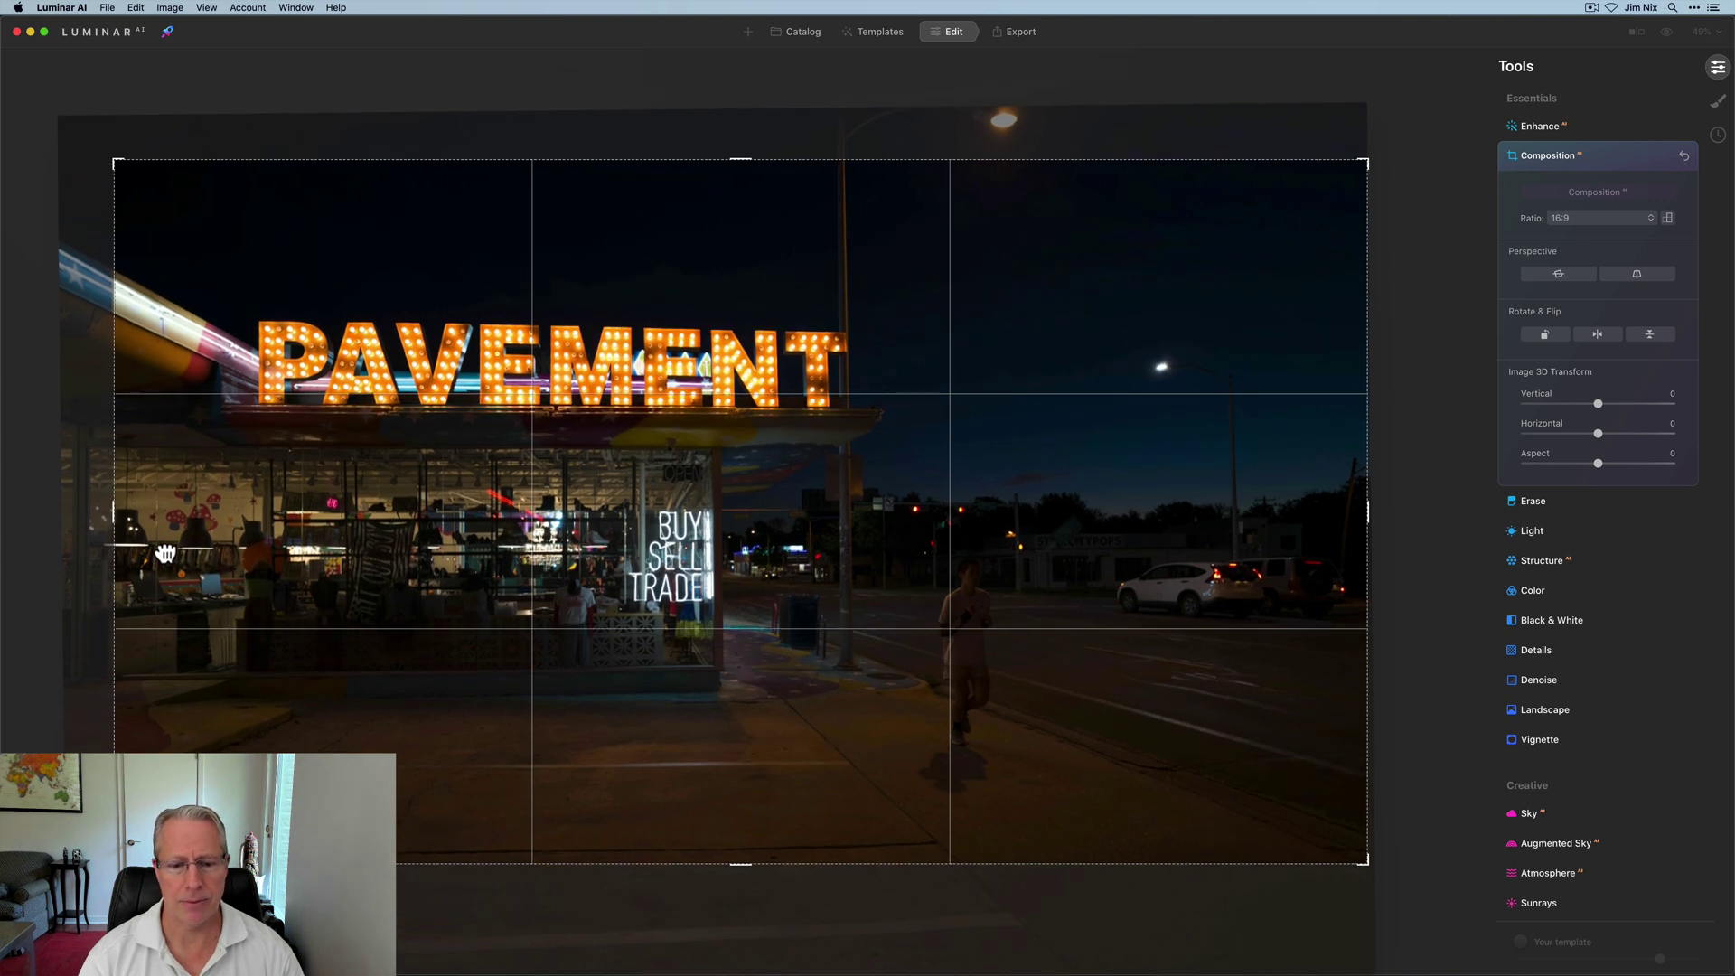
left_click_drag(166, 553, 125, 512)
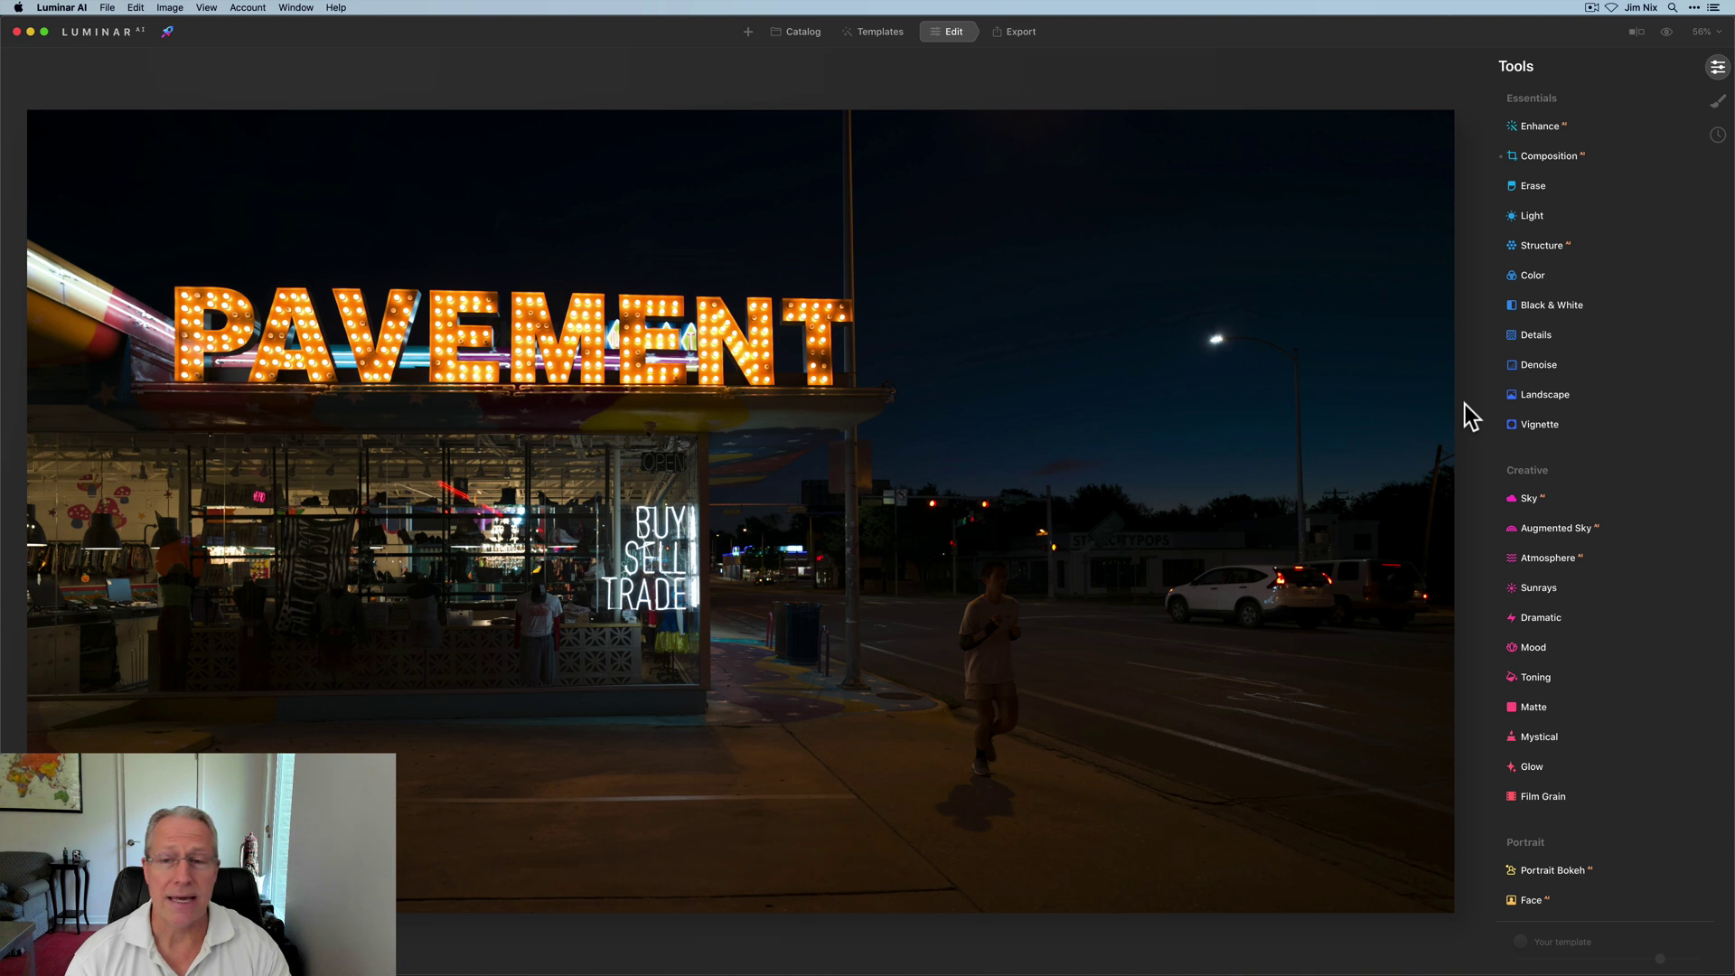
Set Supercontrast Highlights Contrast 62, Midtones Contrast 53 and Shadows Contrast 71
scroll(1580, 623, "down", 3)
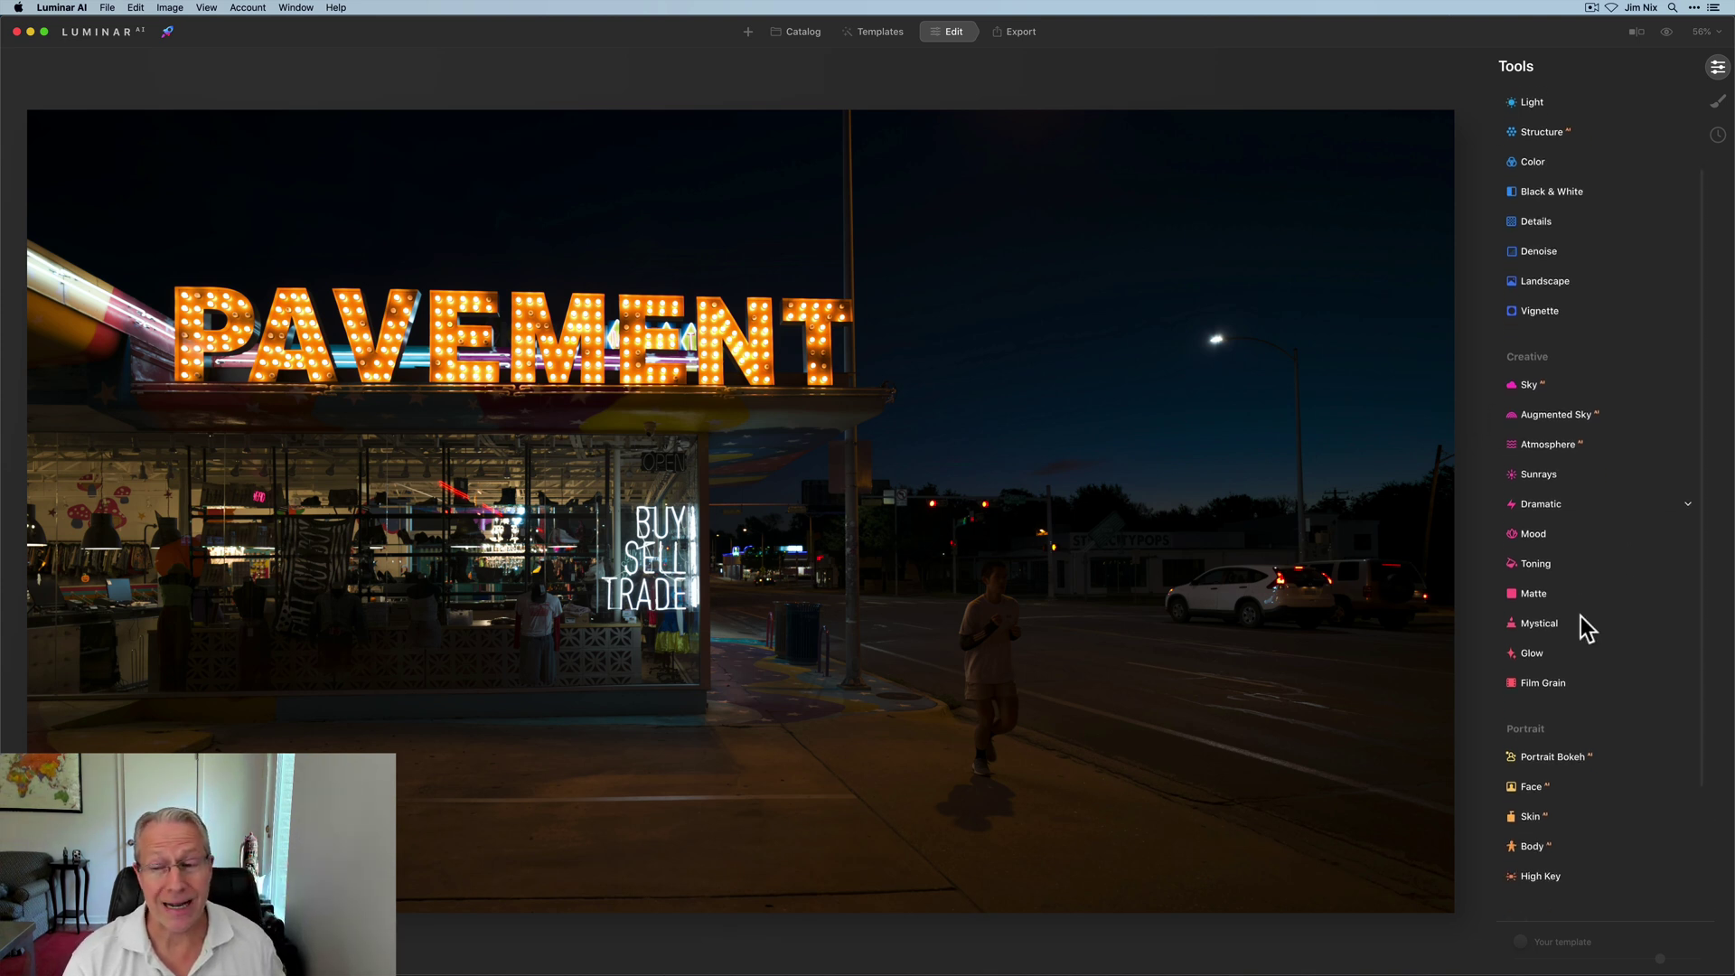
scroll(1580, 617, "down", 5)
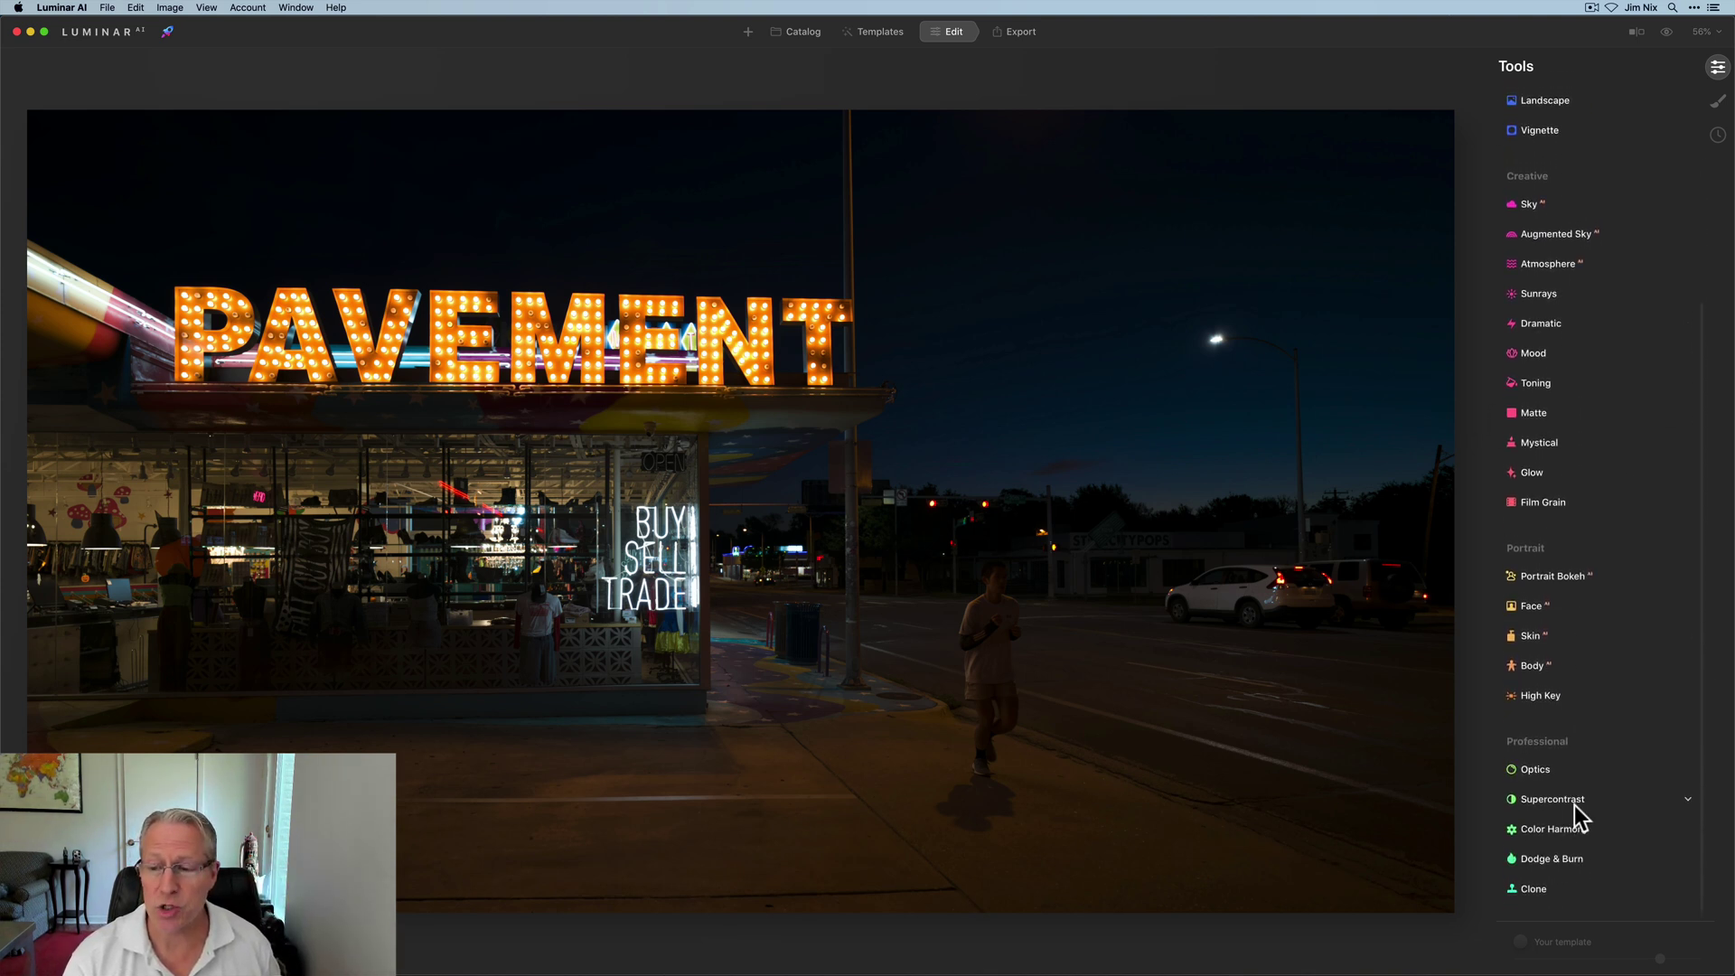
left_click(1574, 805)
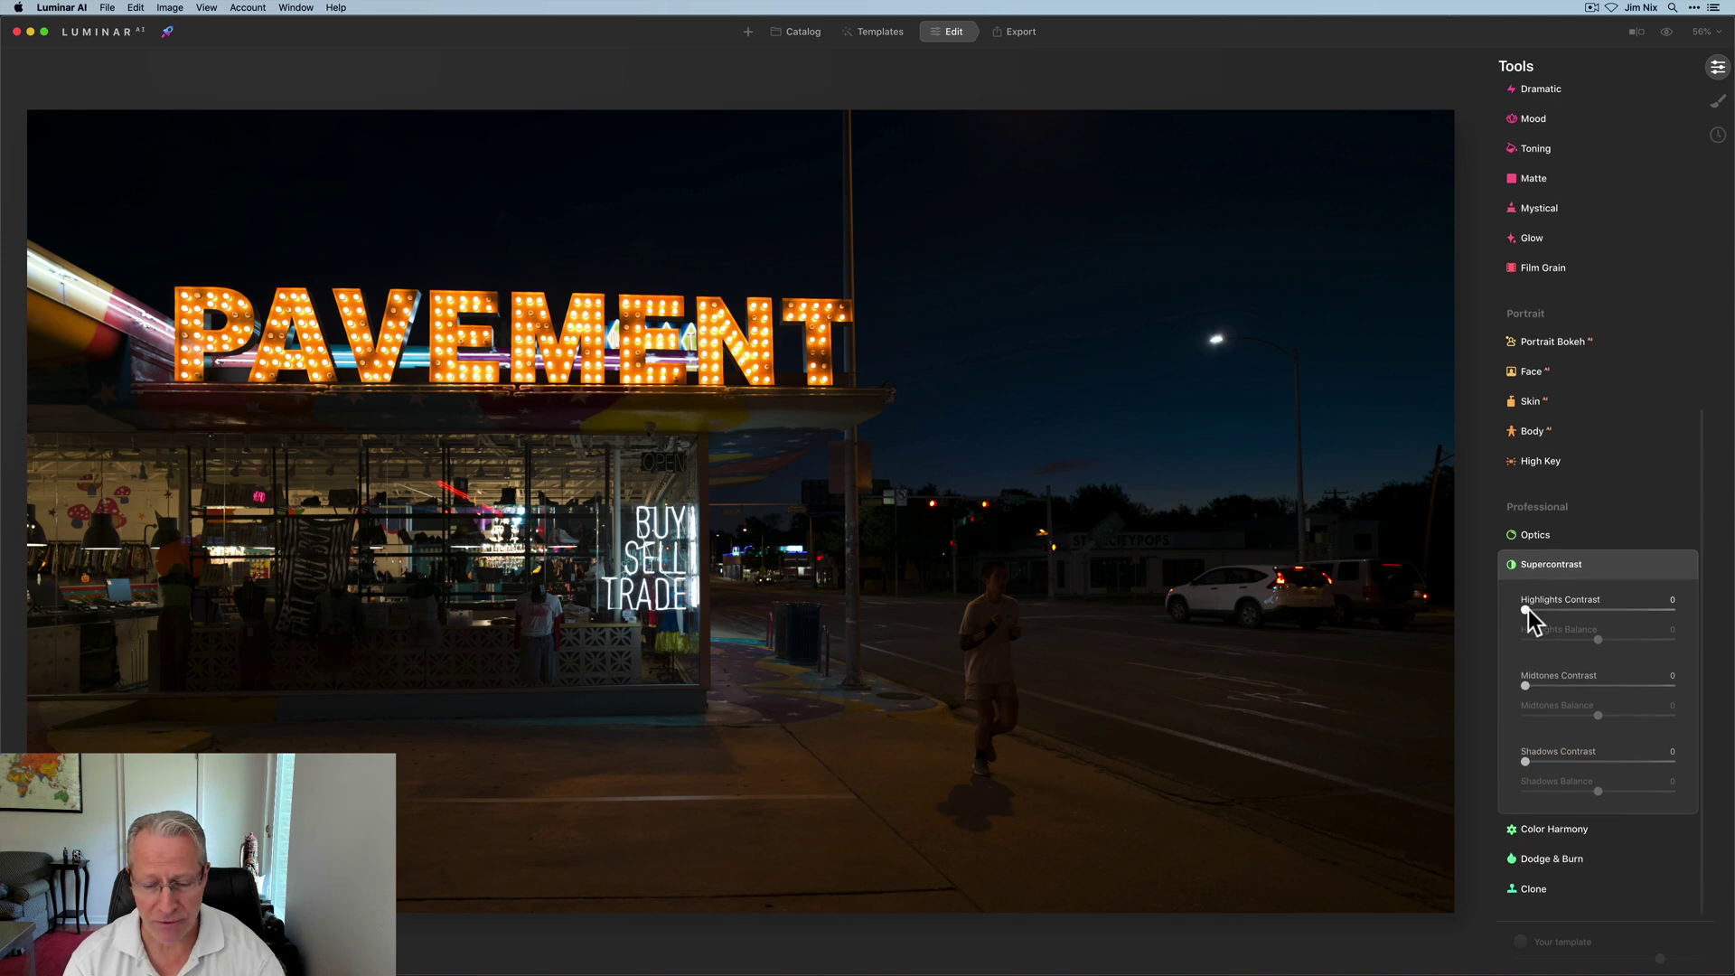
left_click_drag(1526, 609, 1612, 609)
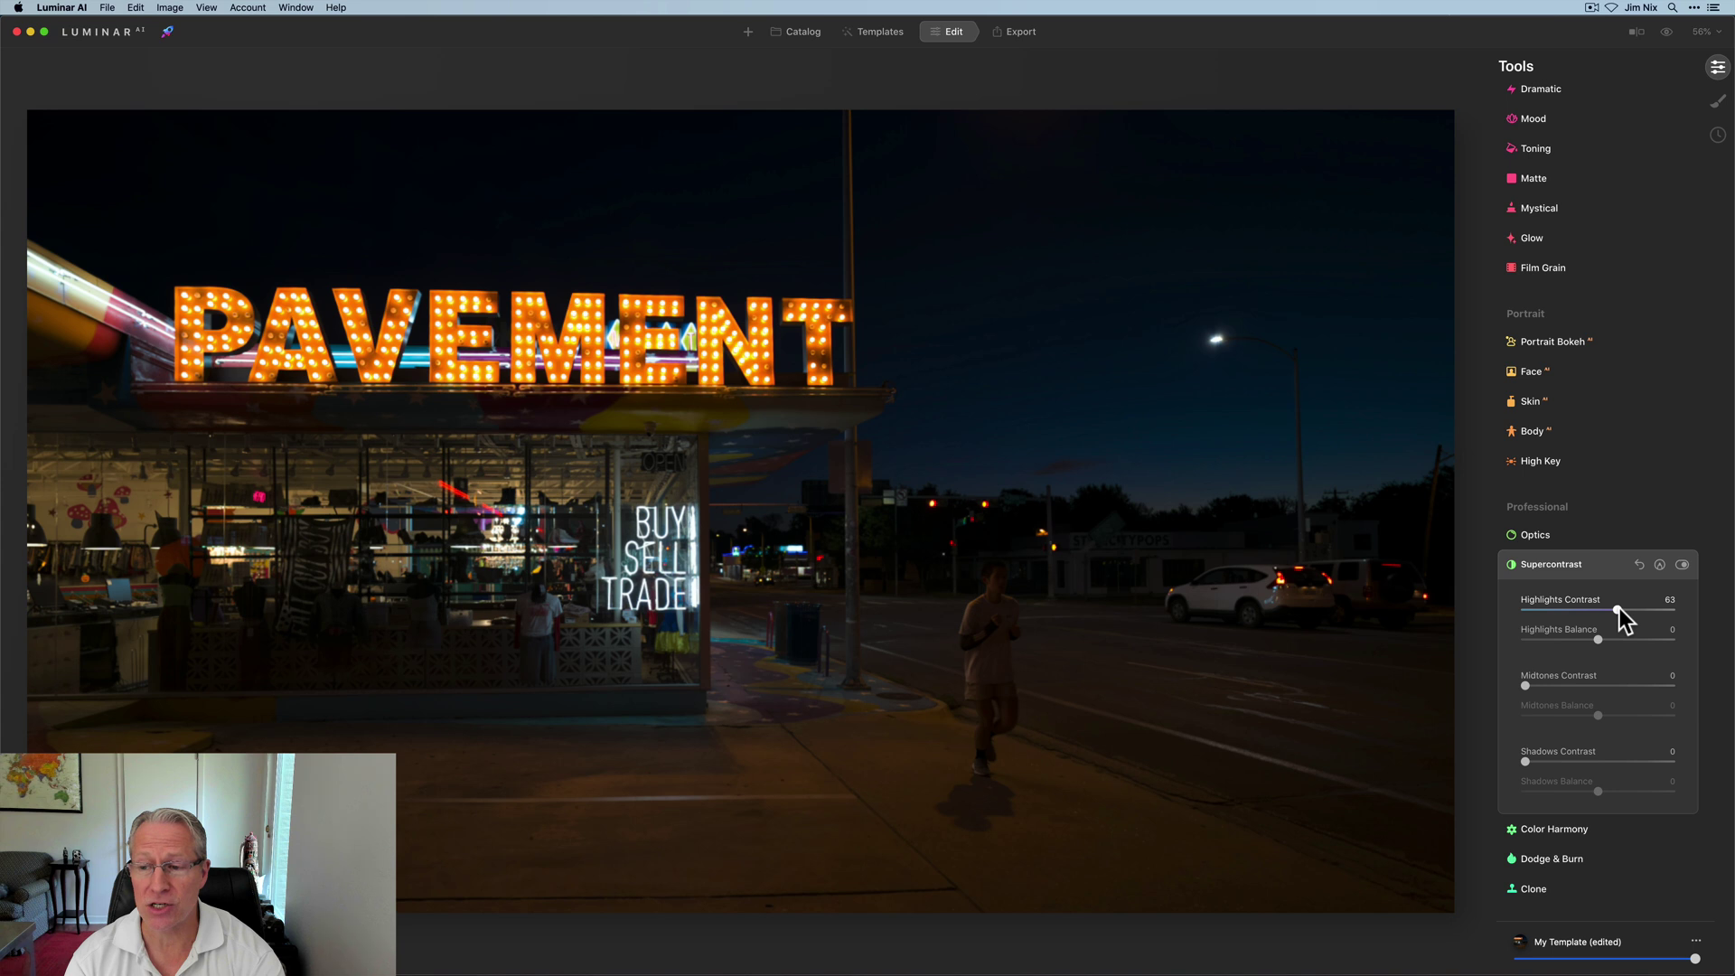
left_click_drag(1617, 609, 1617, 609)
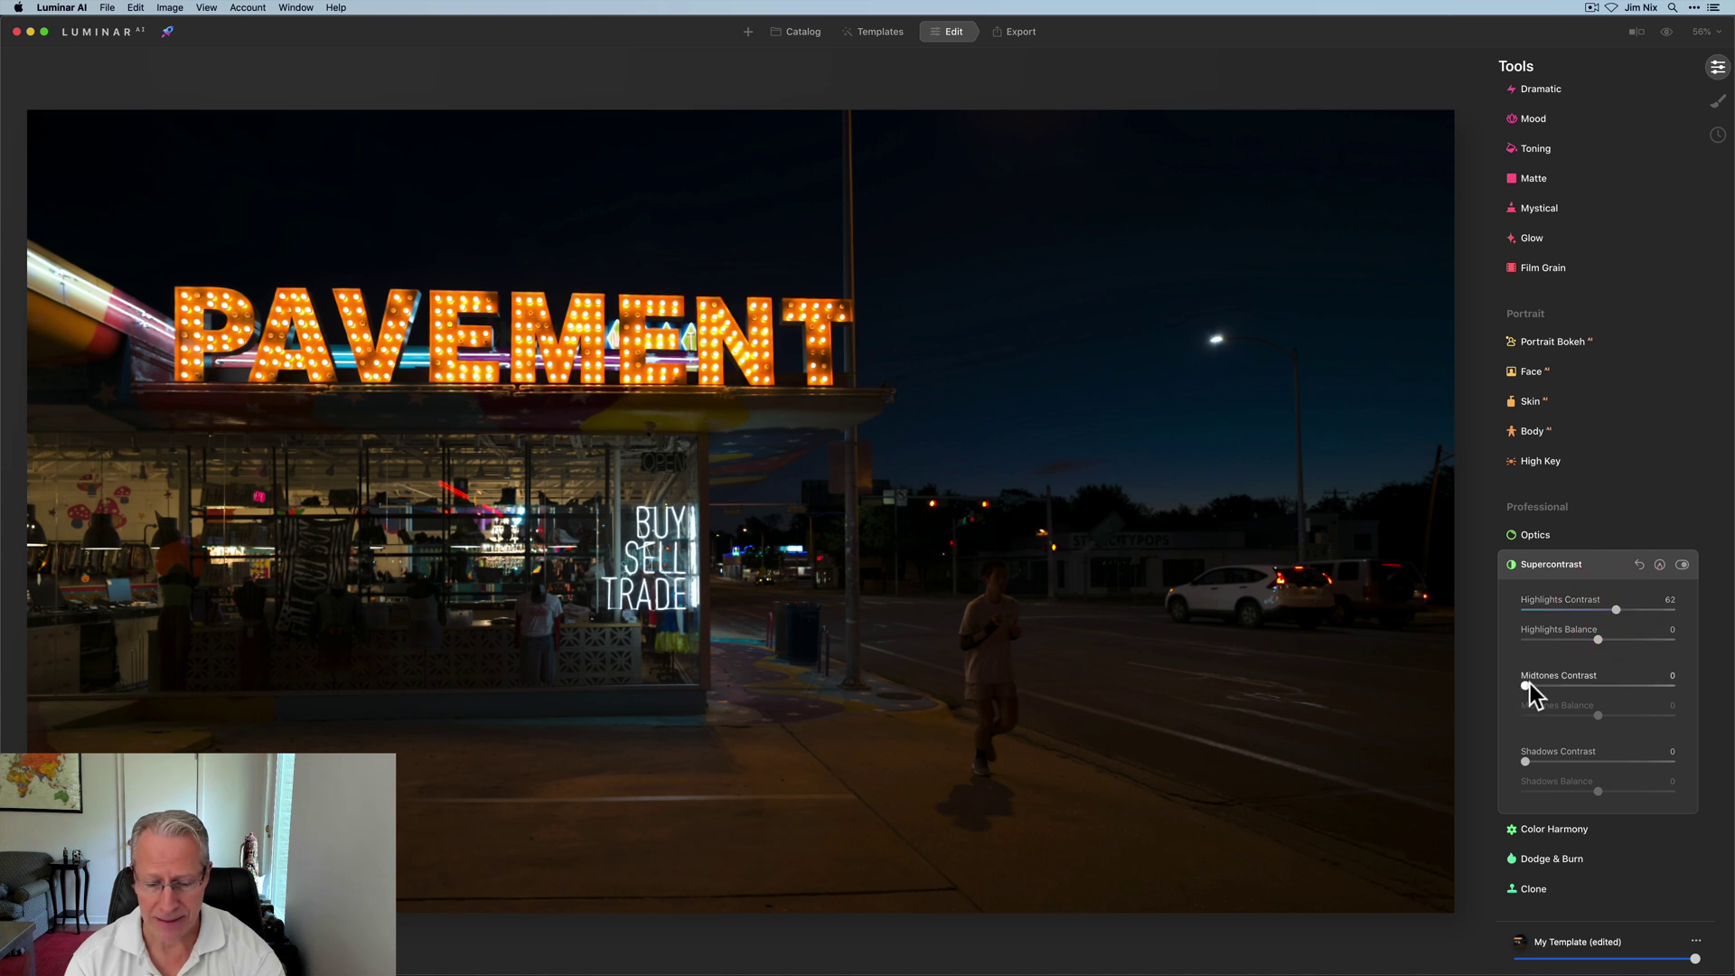
left_click_drag(1528, 684, 1558, 683)
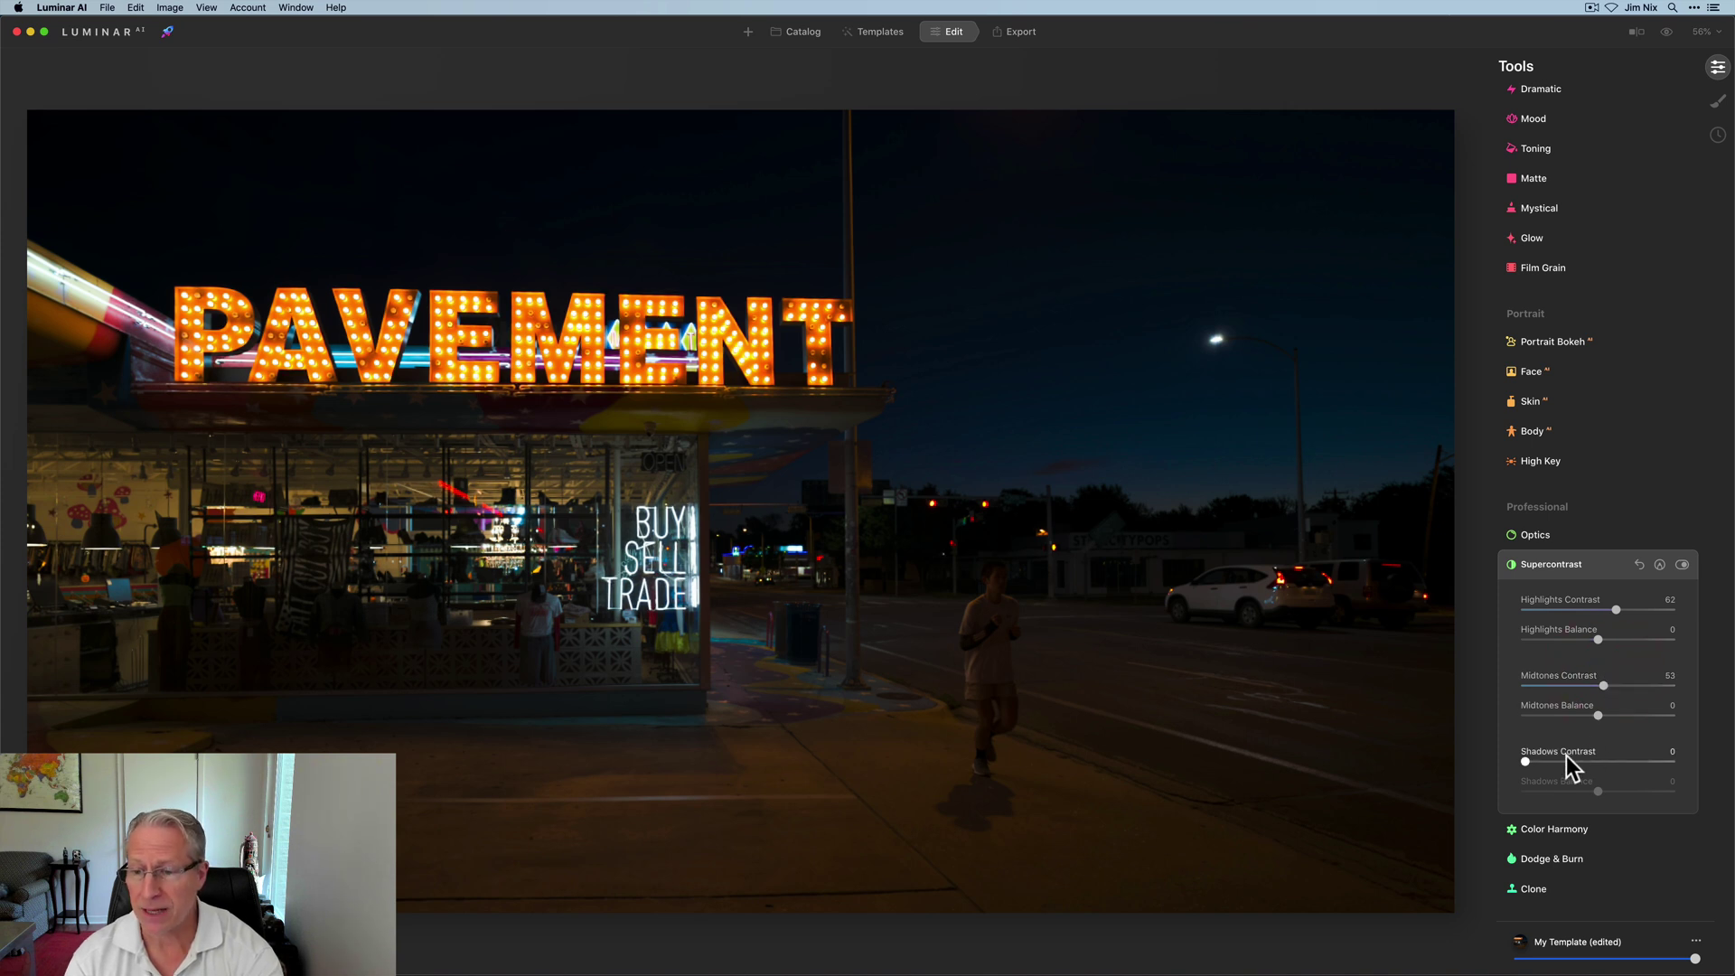
left_click_drag(1525, 761, 1626, 761)
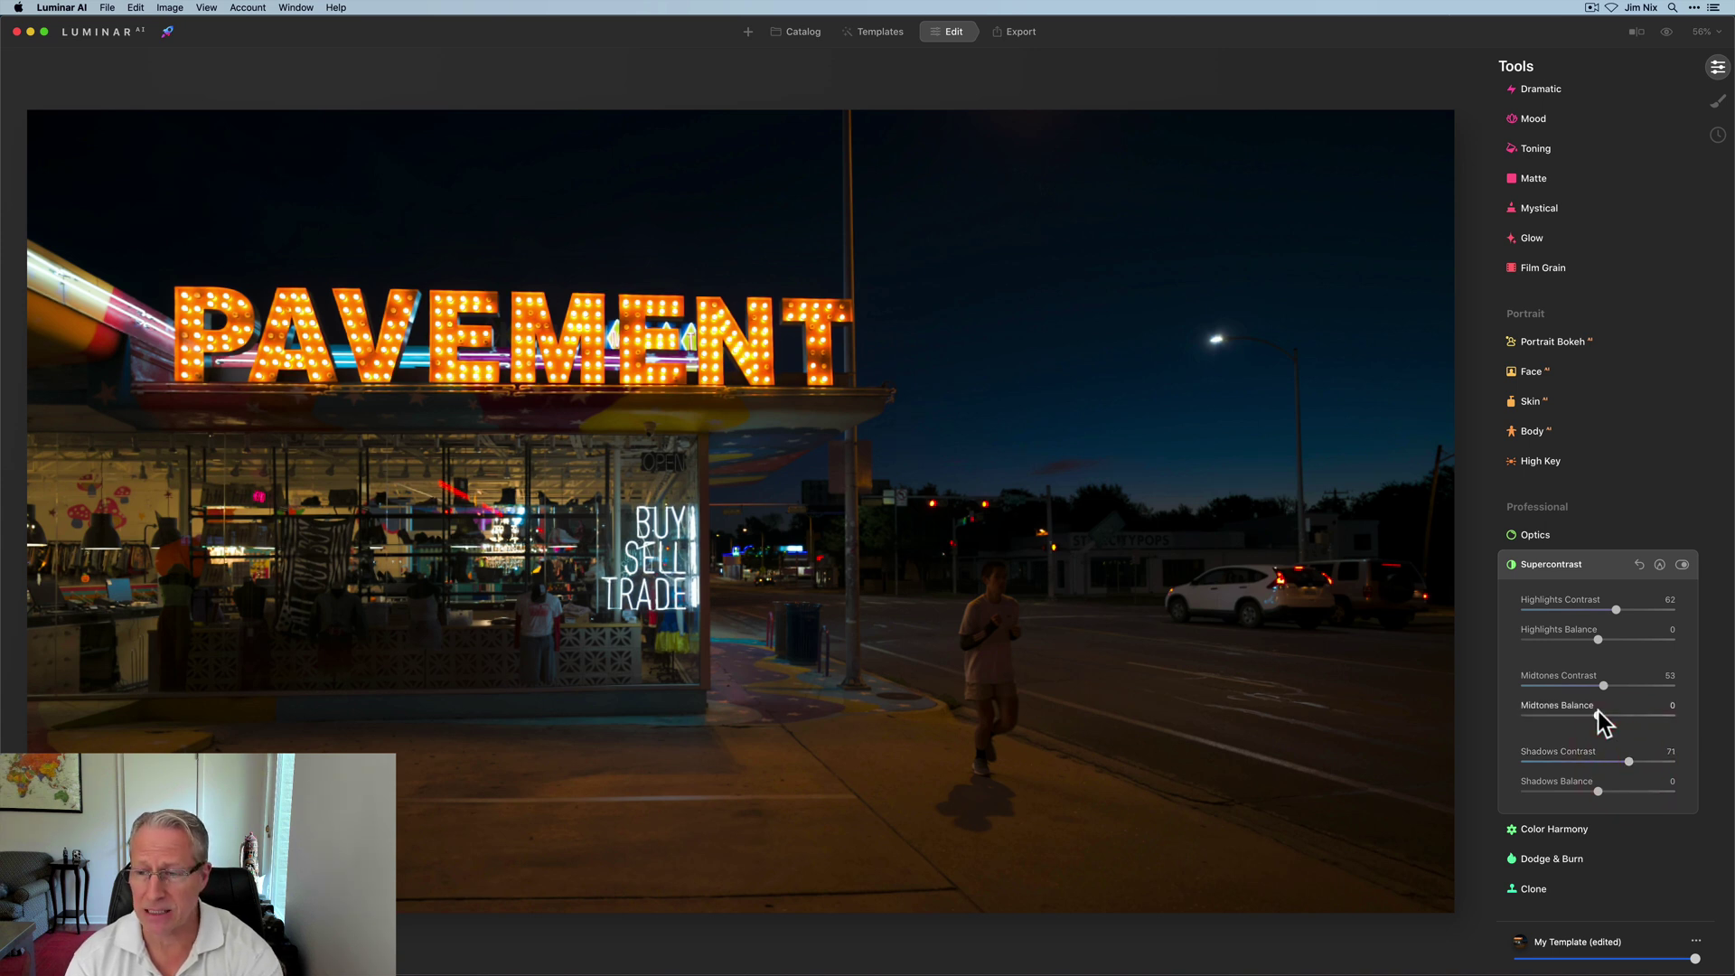
Set Midtones Balance -76 and Shadows Balance -19, then toggle Supercontrast off and on to compare
left_click_drag(1597, 714, 1554, 715)
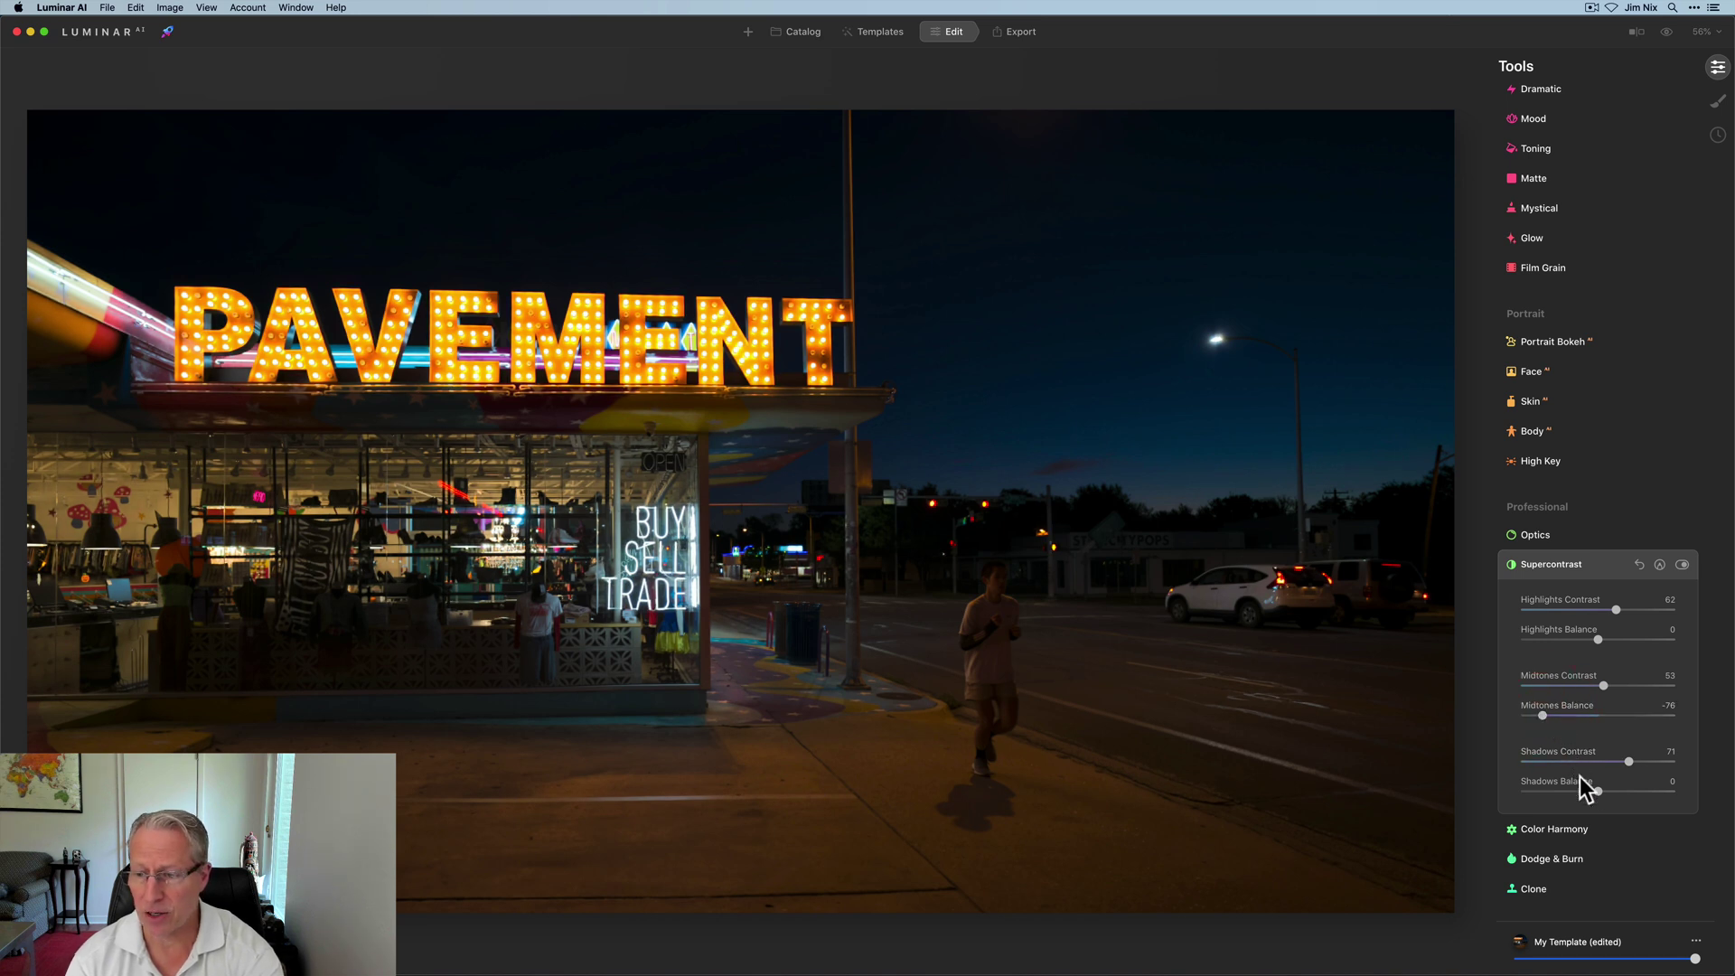
left_click_drag(1606, 792, 1584, 791)
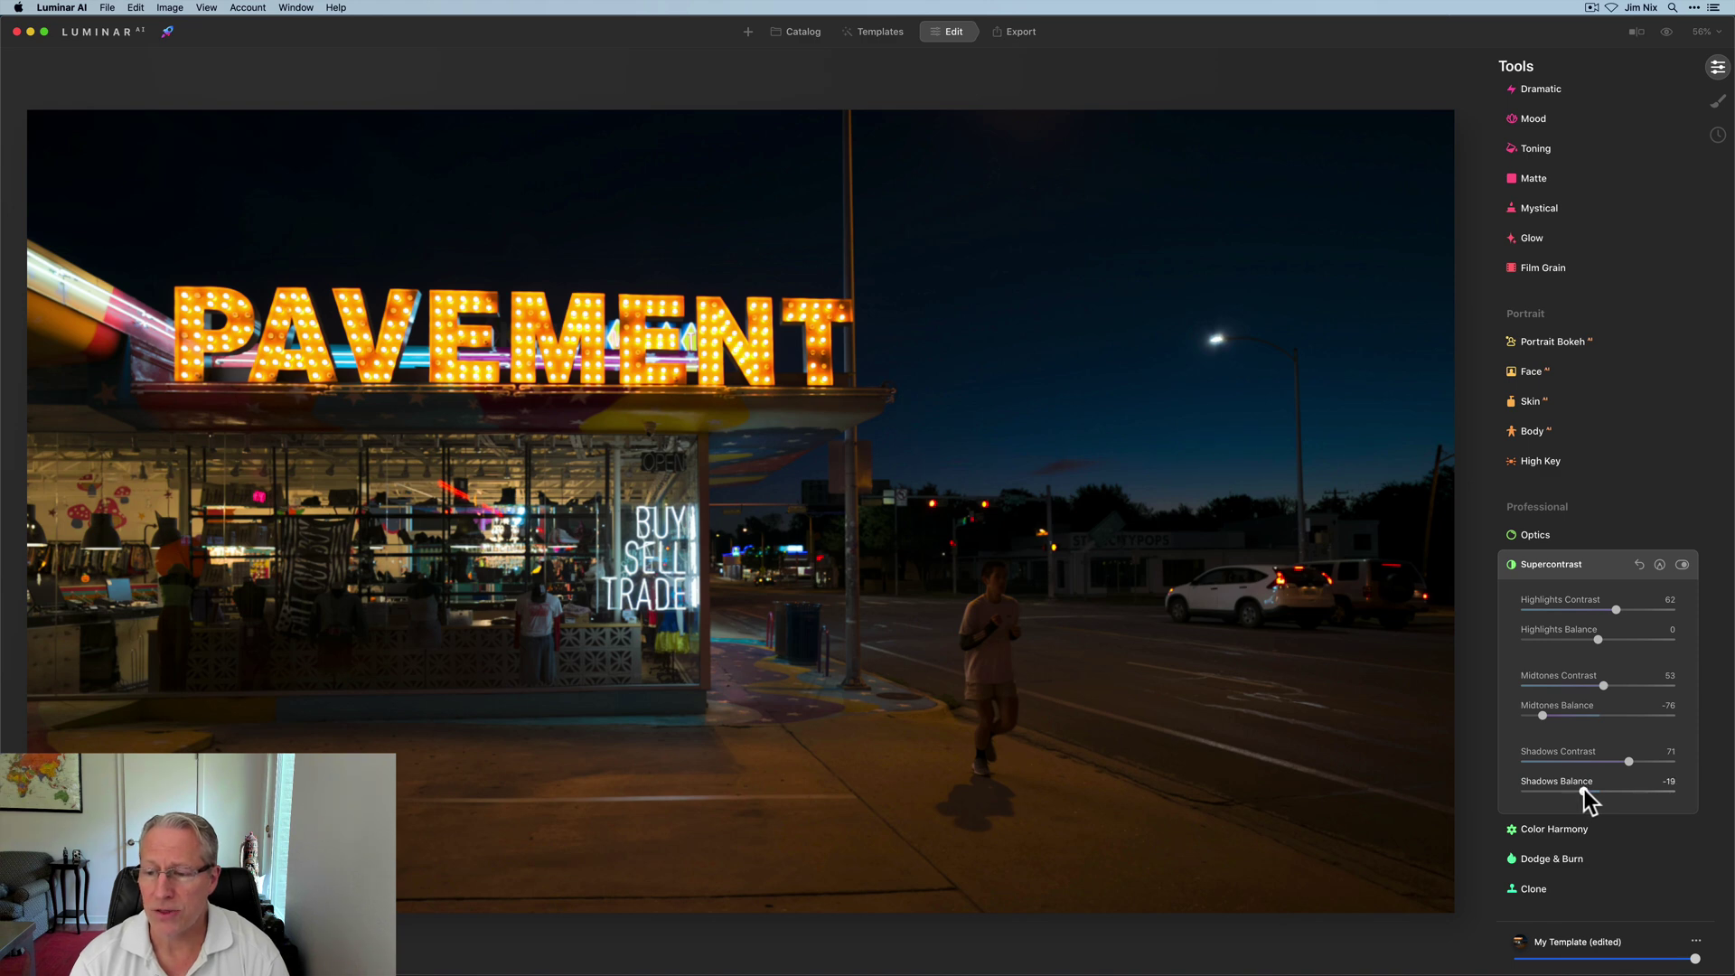
left_click(1681, 566)
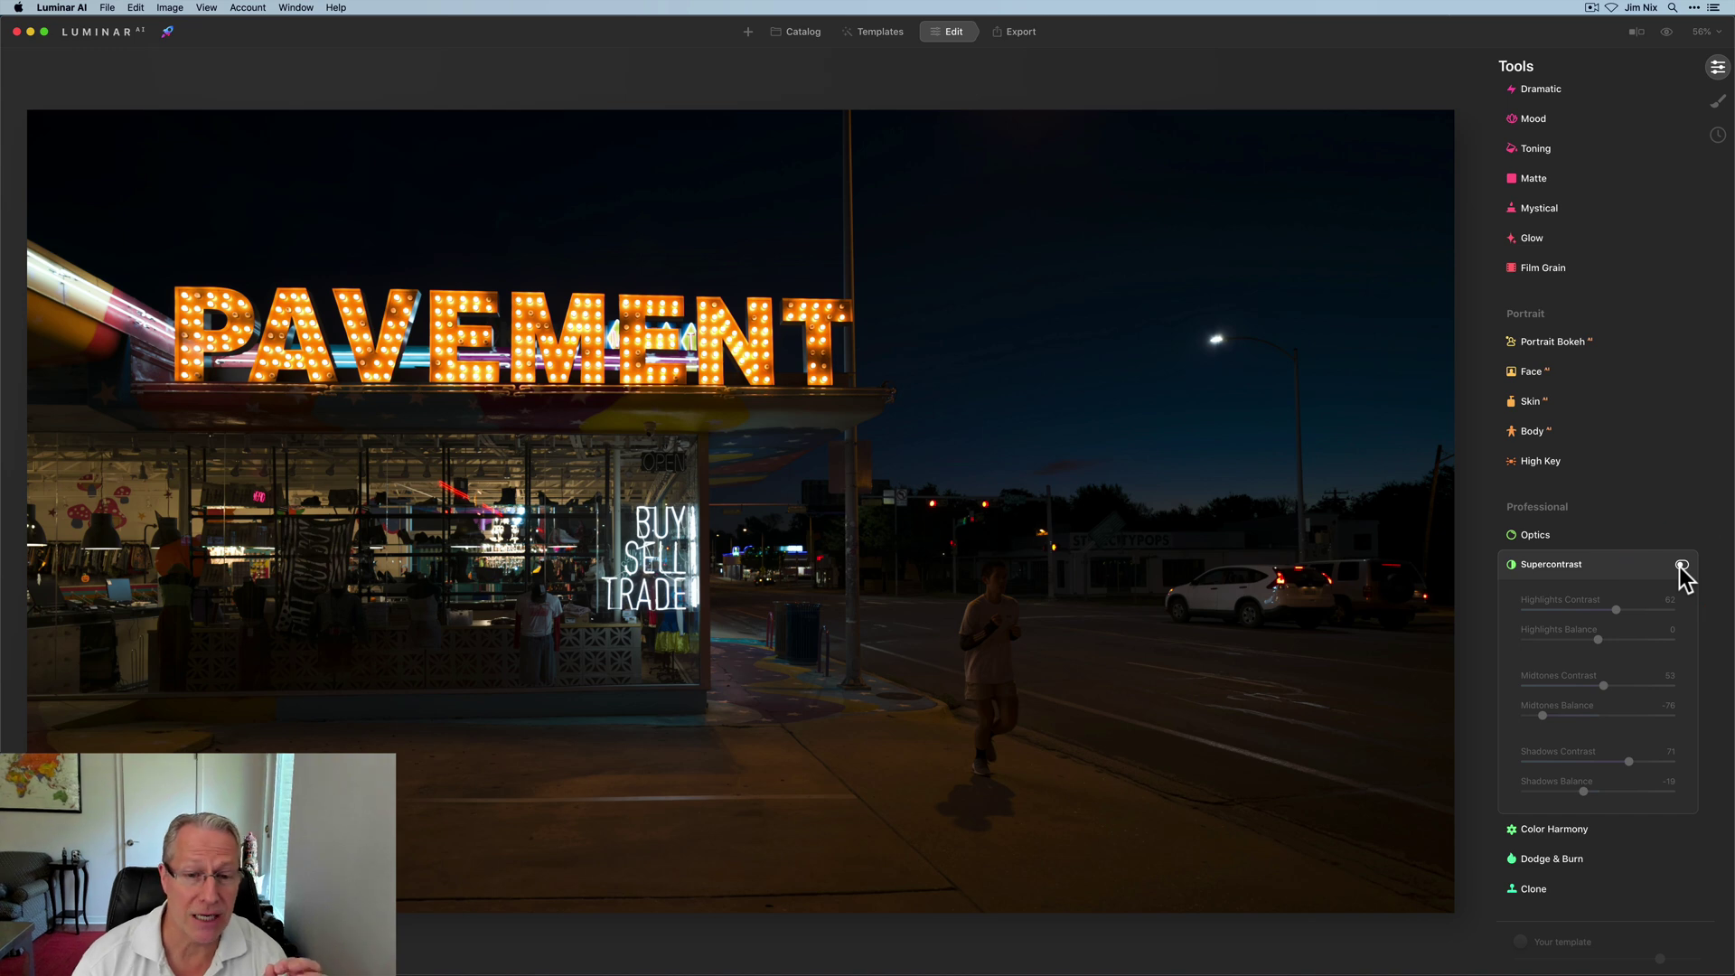
left_click(1681, 566)
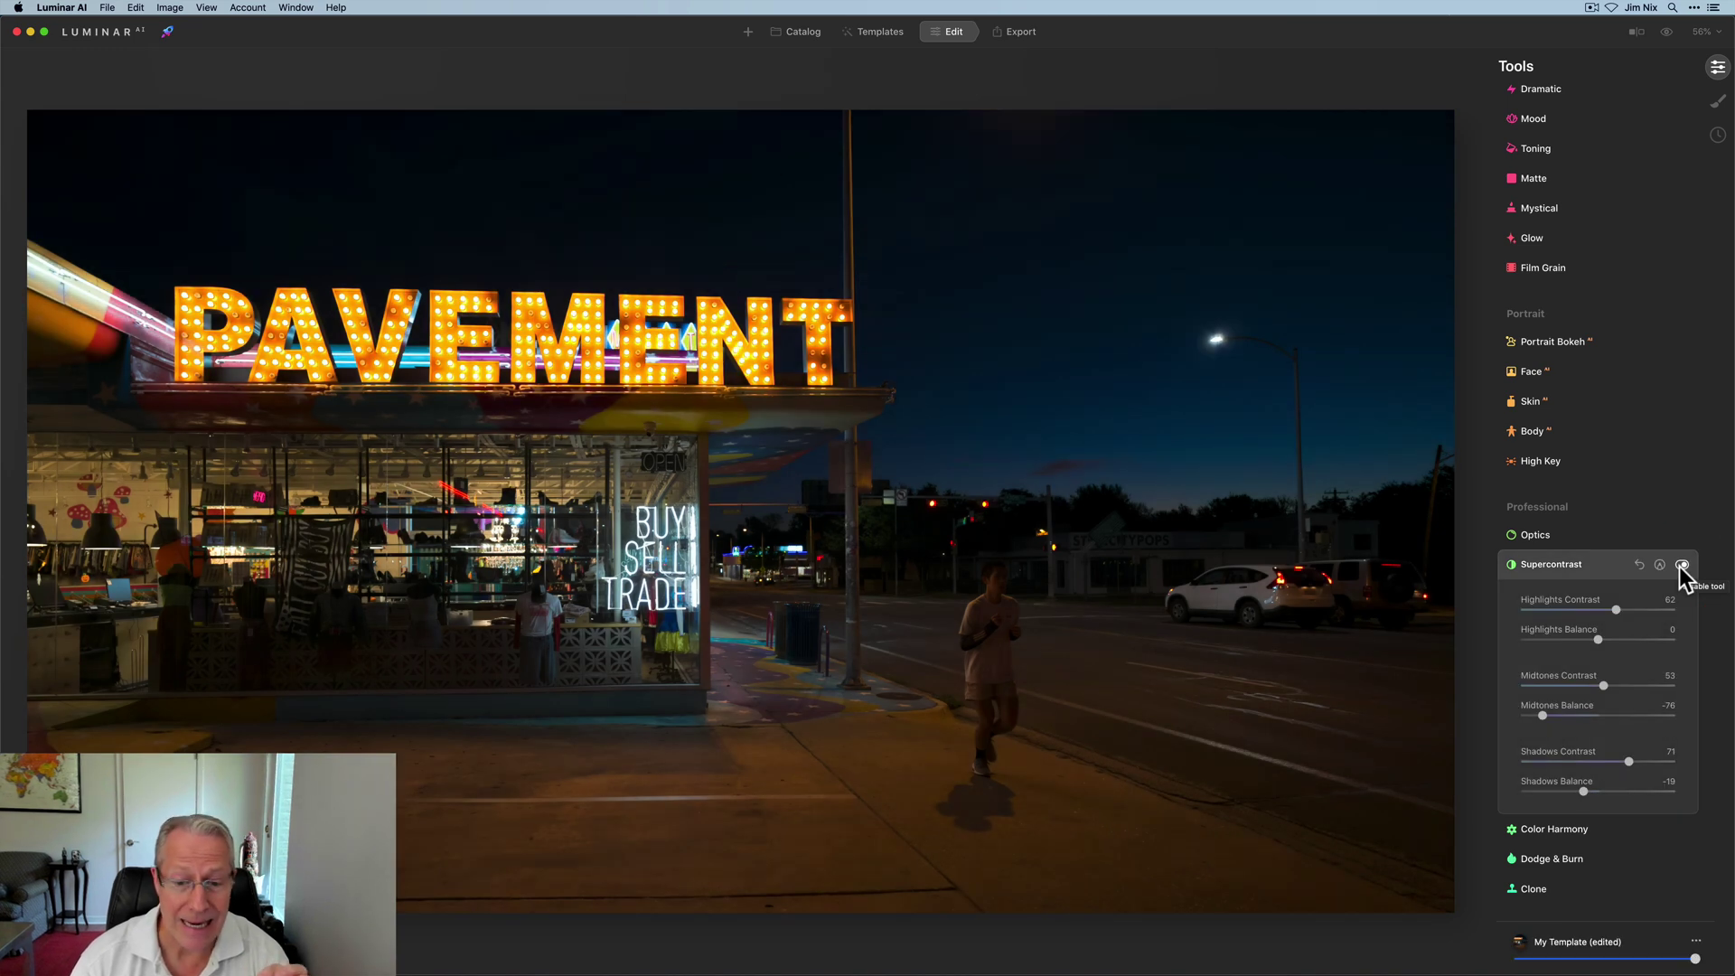
left_click(1611, 566)
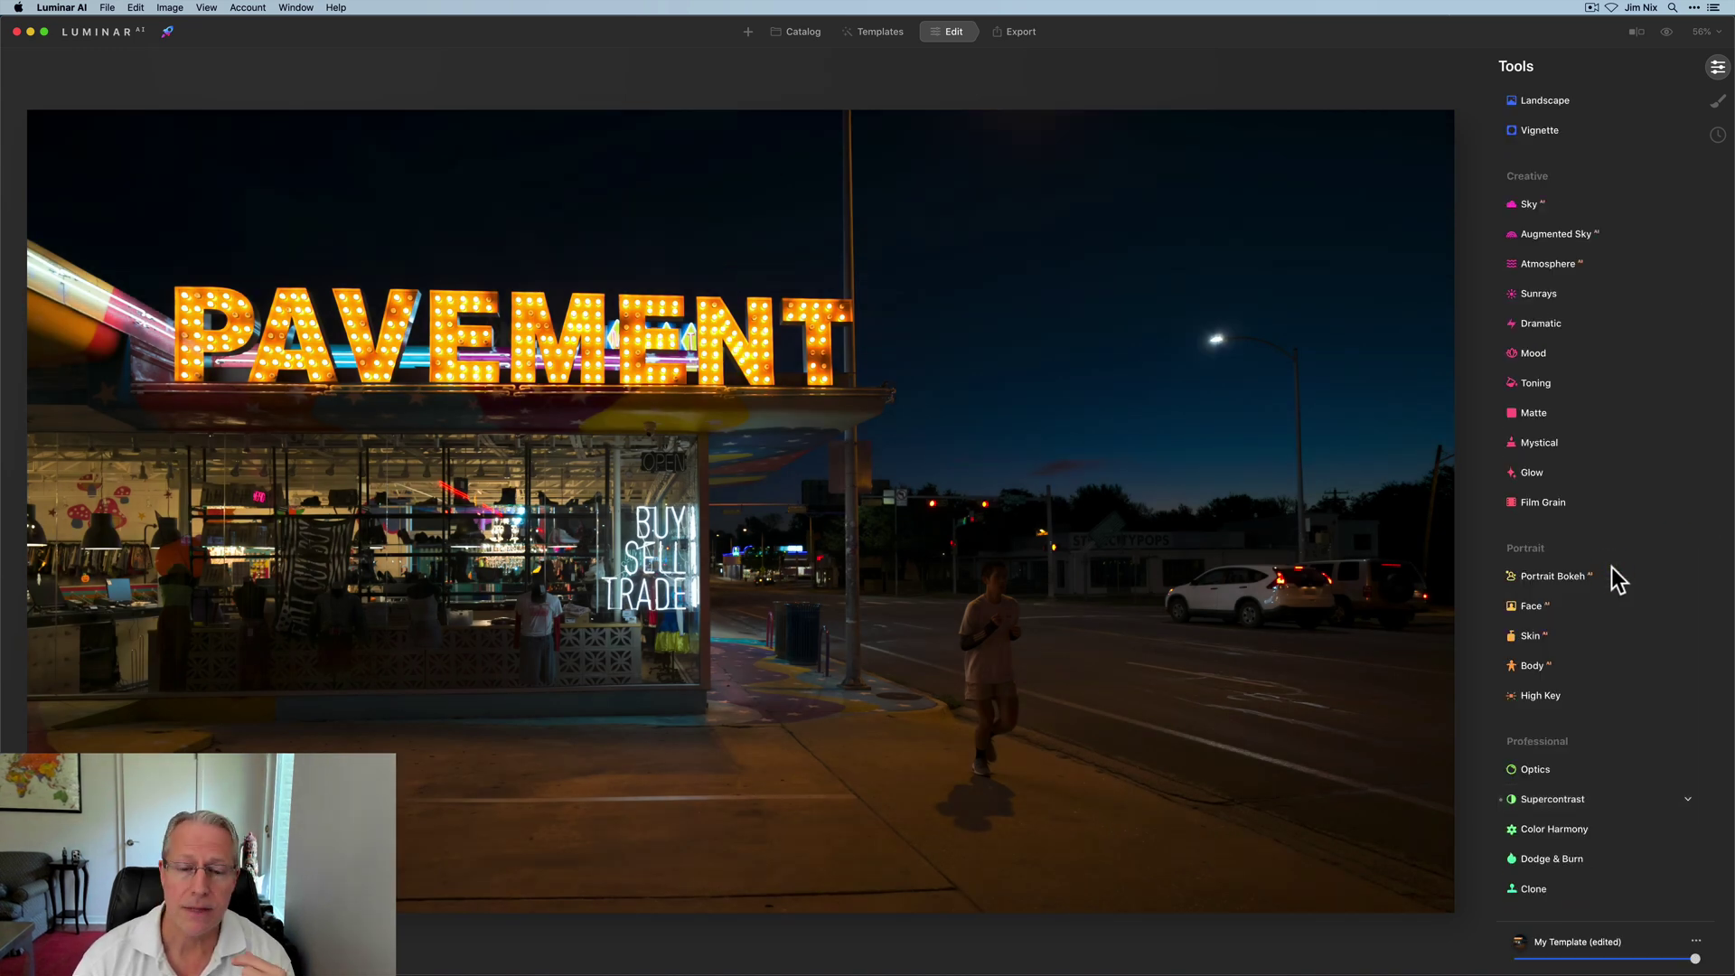
scroll(1612, 567, "up", 10)
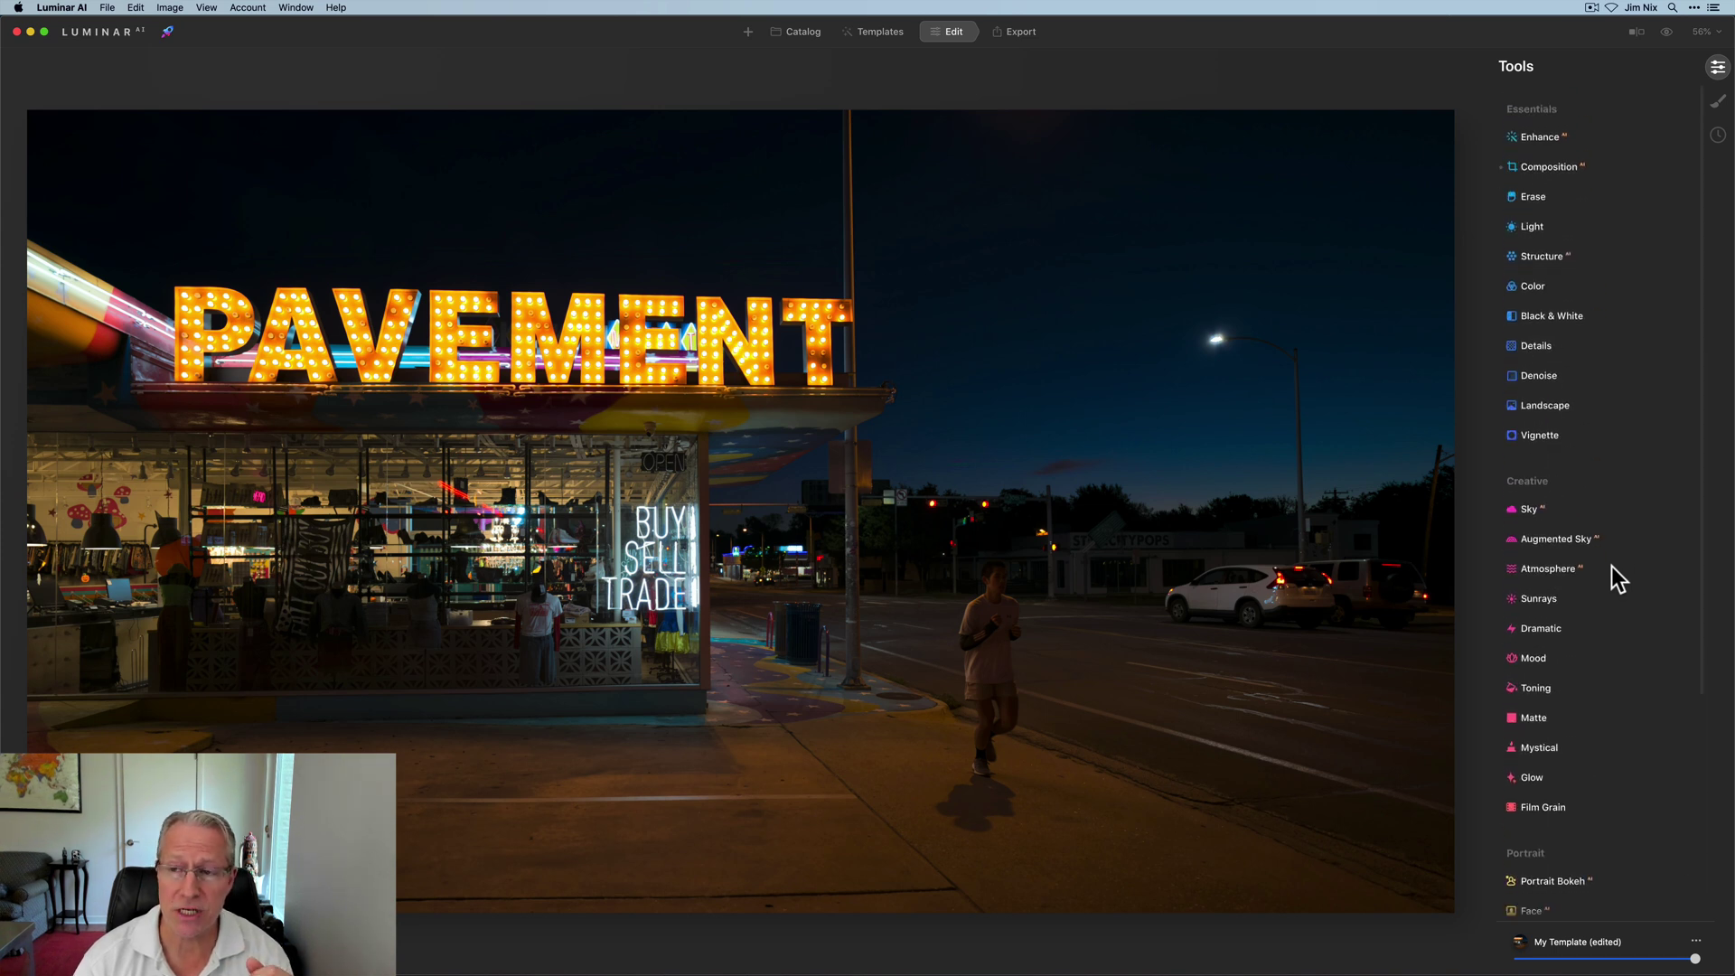
Set Enhance Accent AI to 25, then compare against the original photo
left_click(1558, 131)
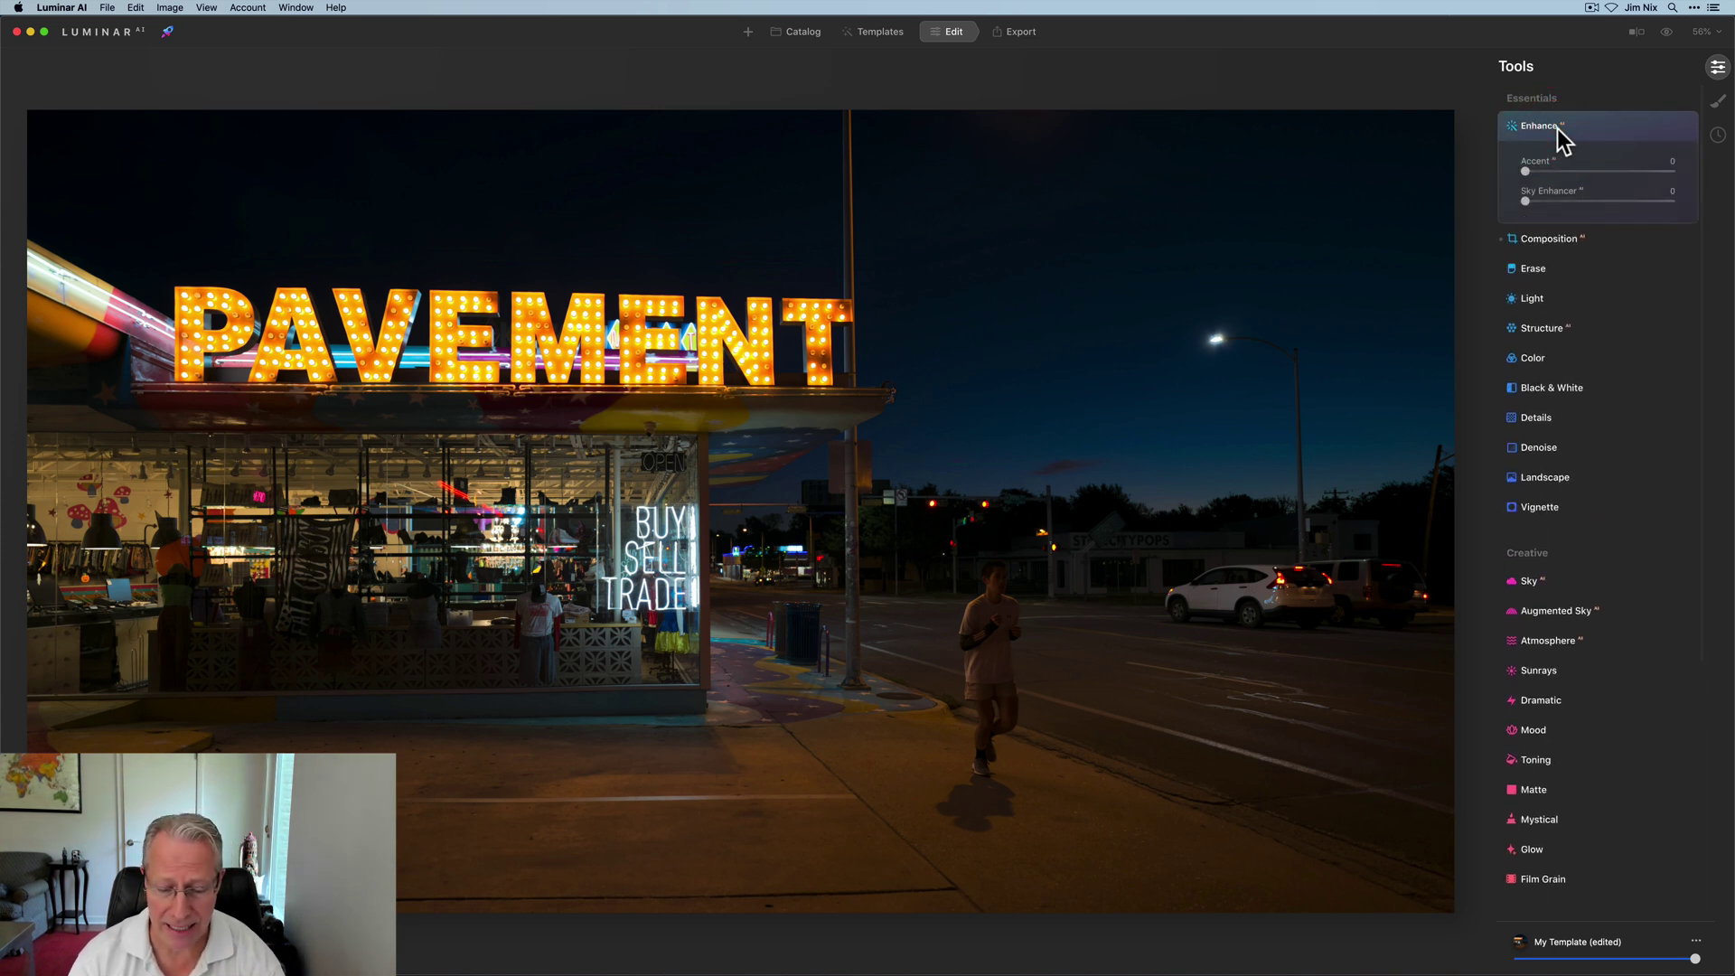
left_click_drag(1526, 171, 1552, 173)
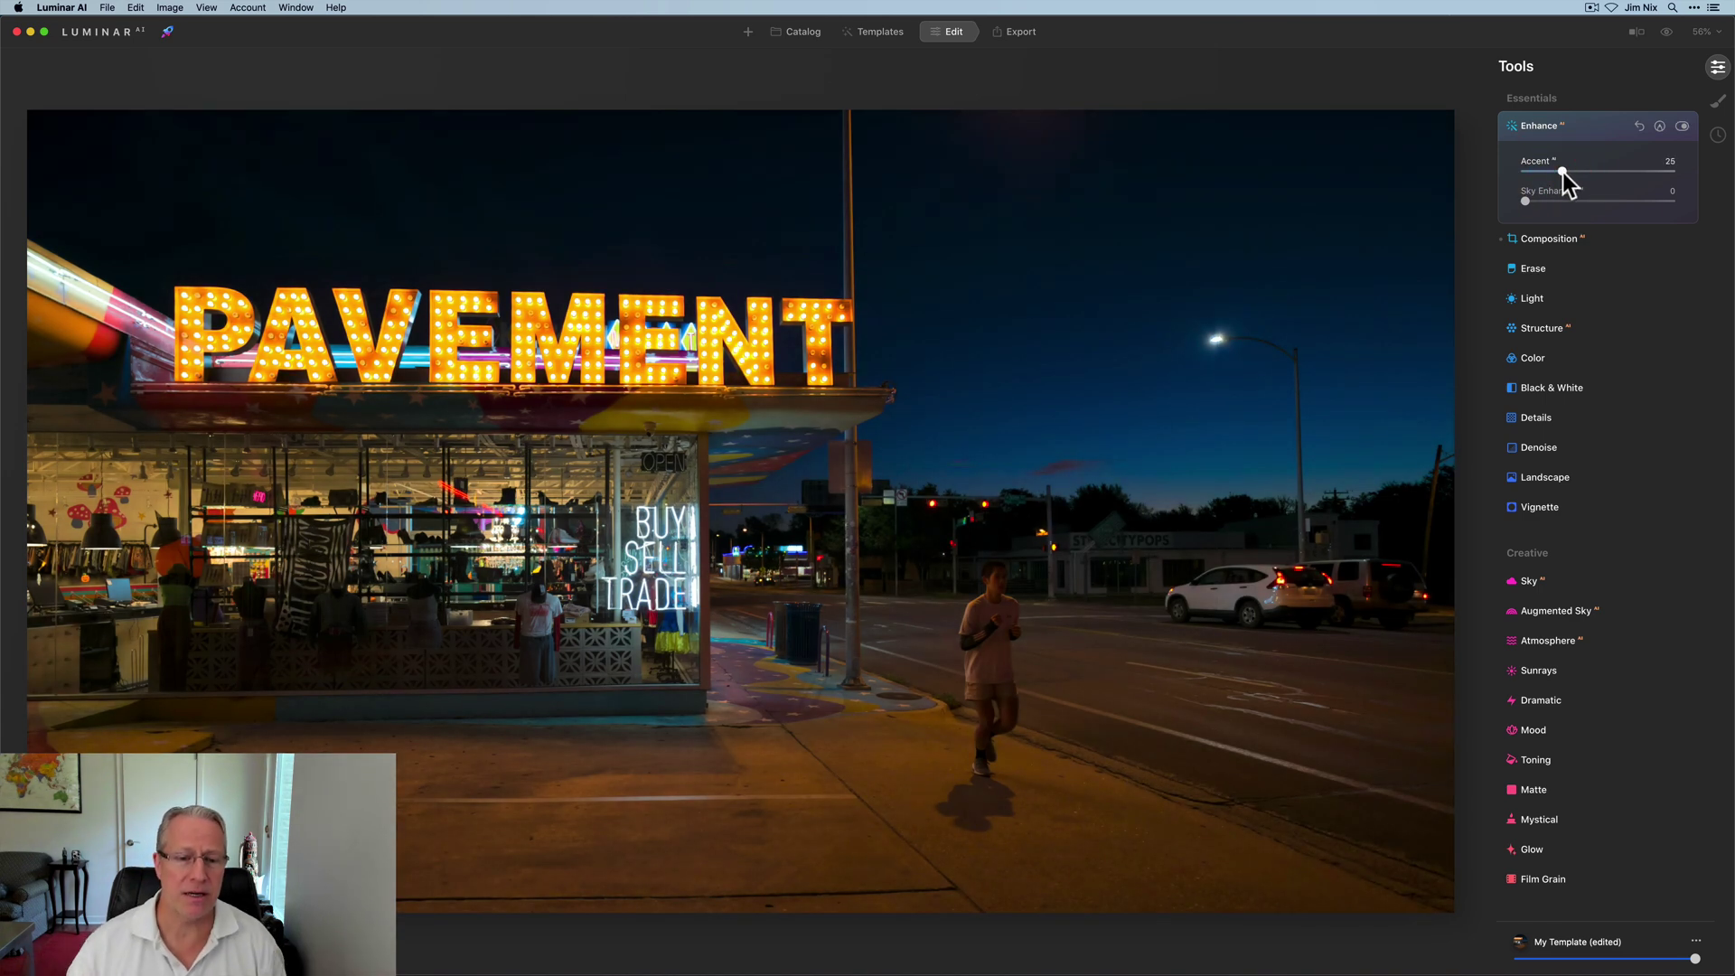
left_click(1583, 132)
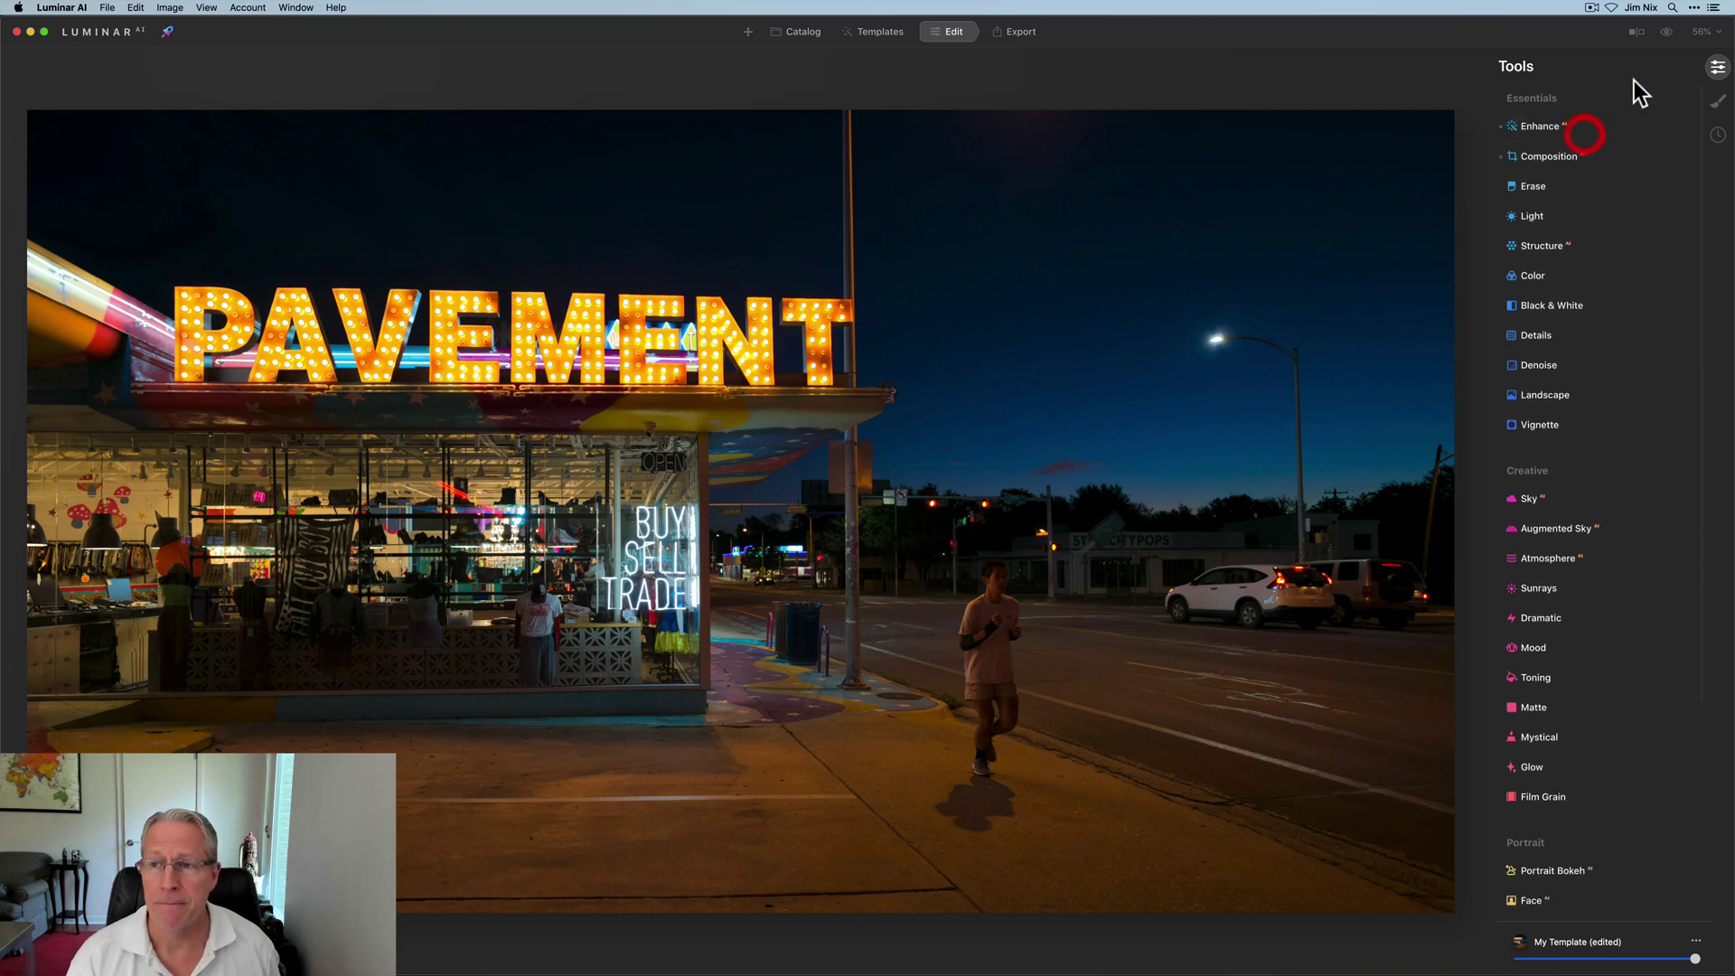
left_click(1667, 33)
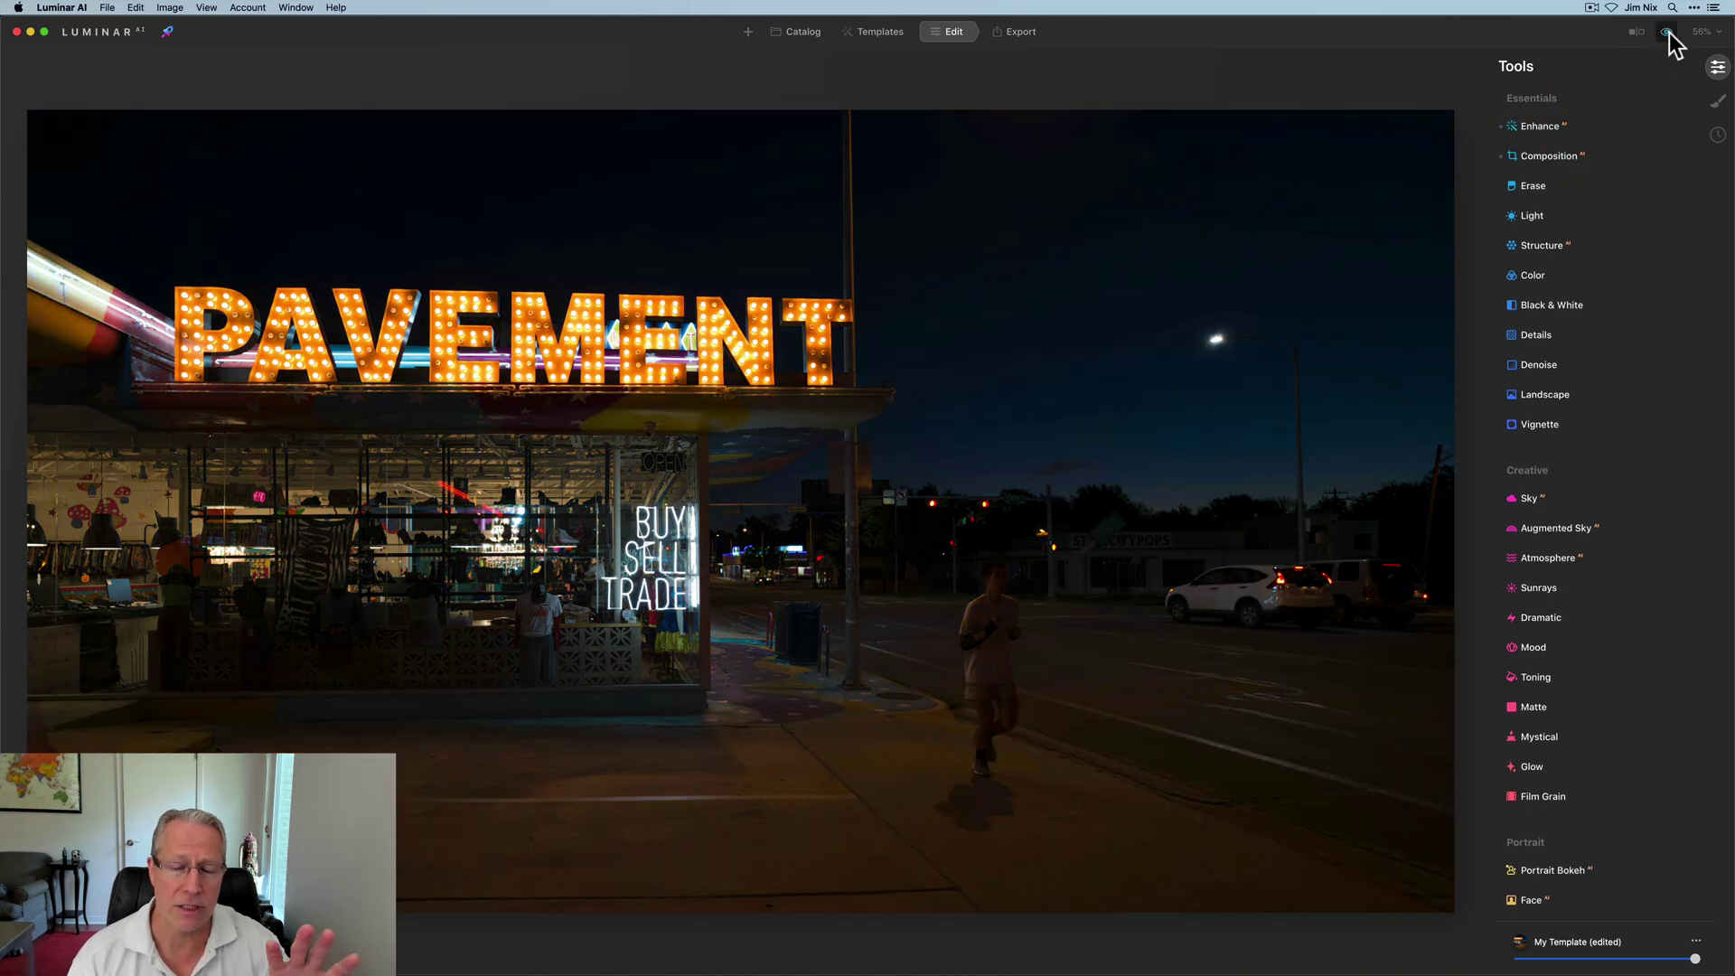
left_click(1667, 32)
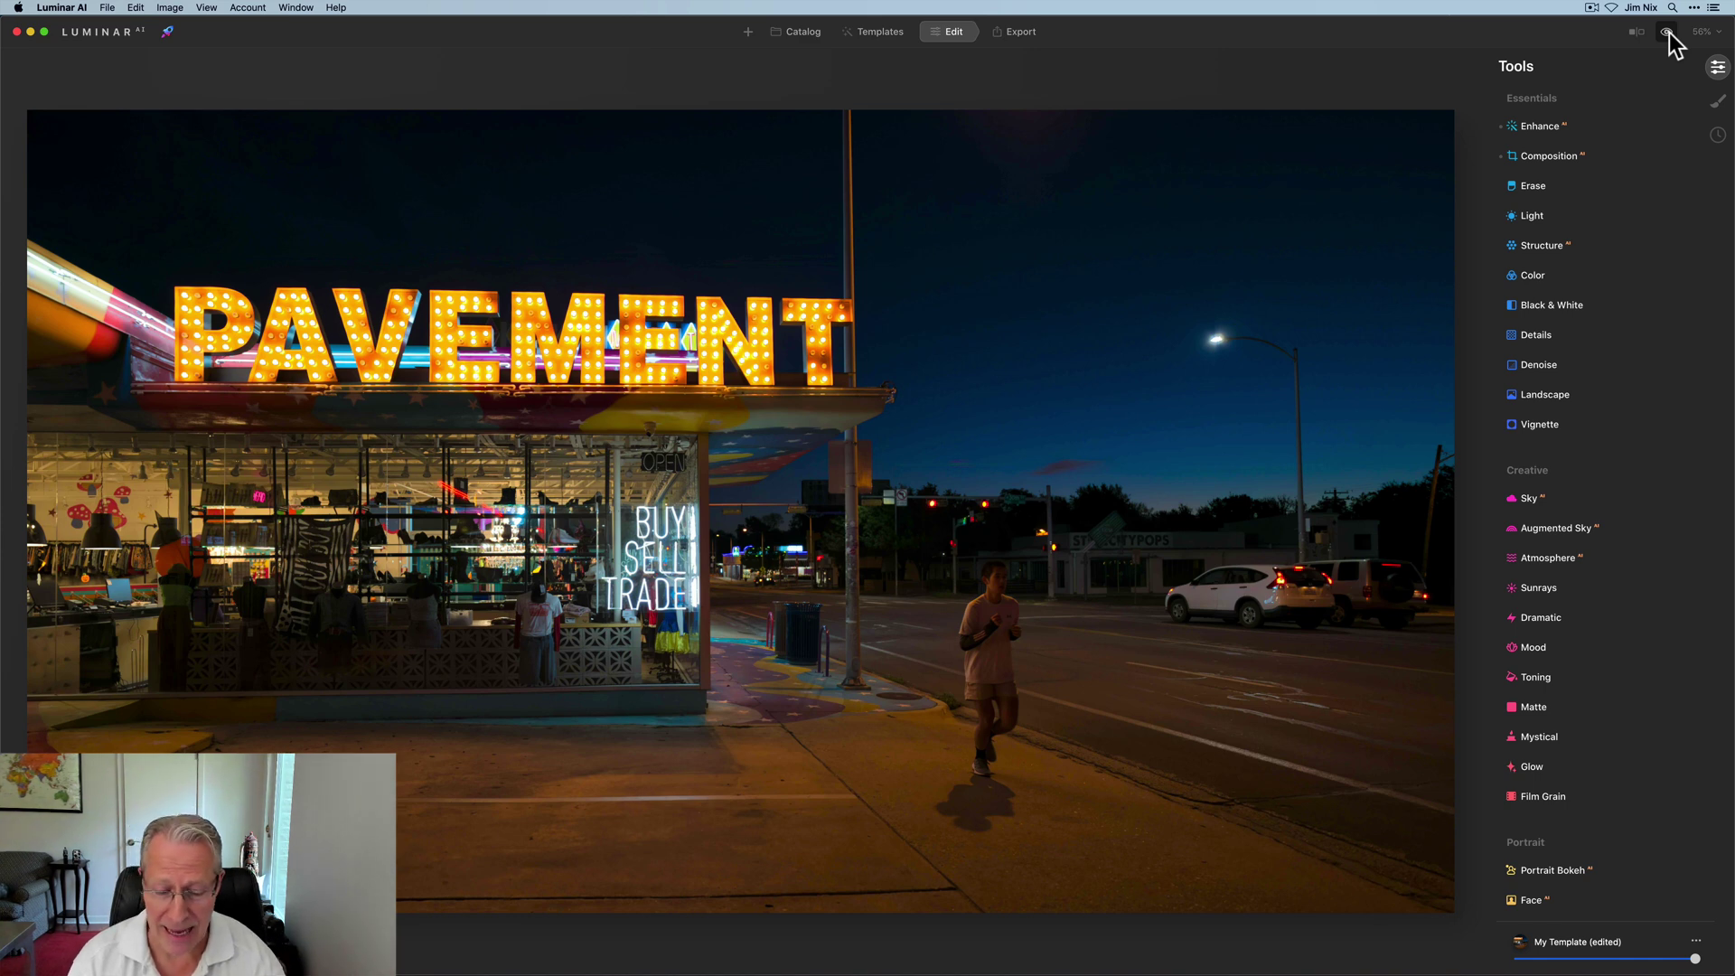
In Light, cool Temperature to 2965, set Smart Contrast 6 and lift Shadows to 4
left_click(1548, 219)
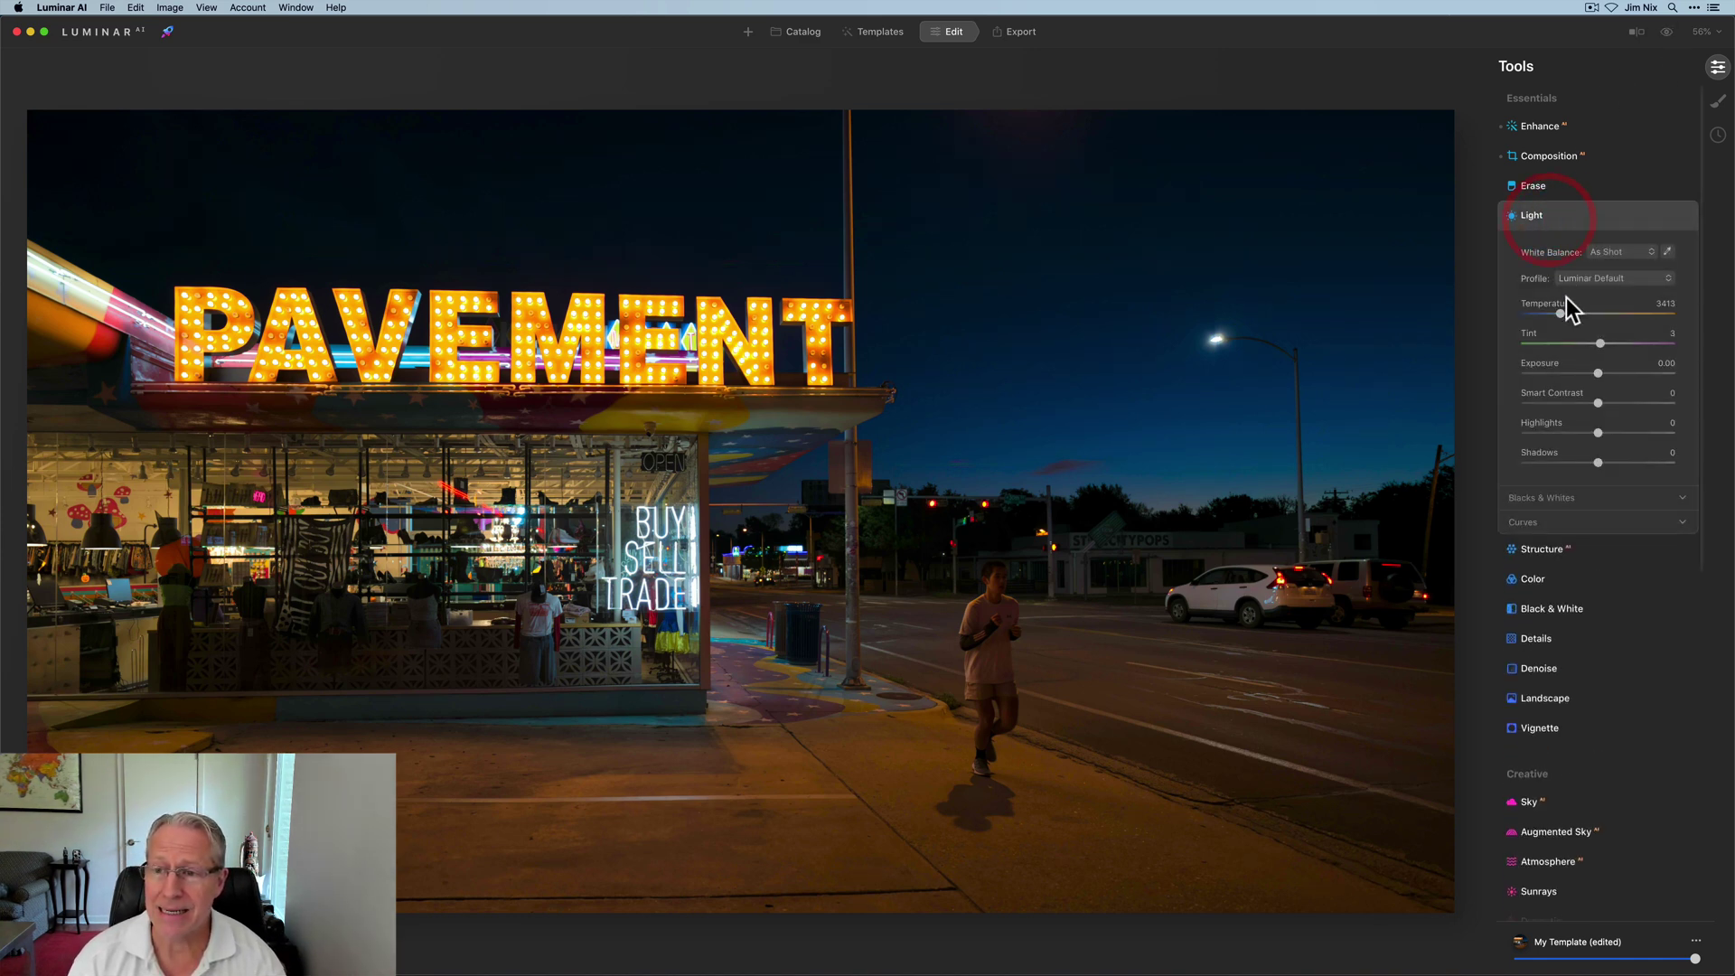
left_click(1559, 313)
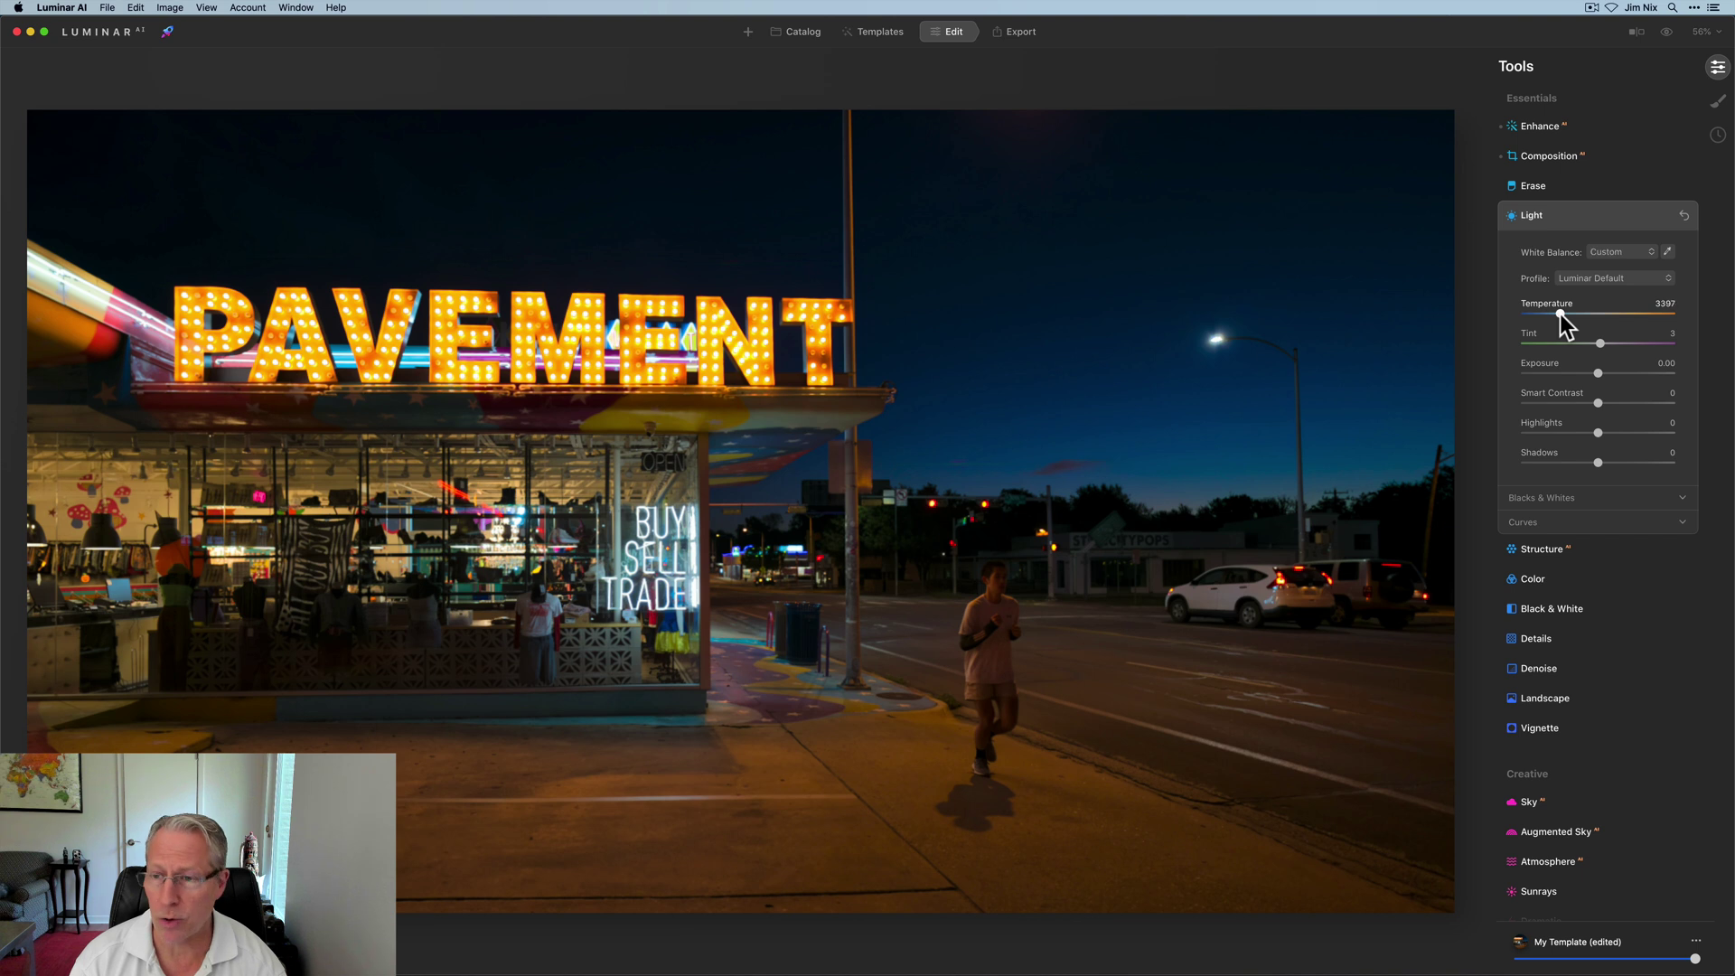
left_click_drag(1558, 313, 1551, 314)
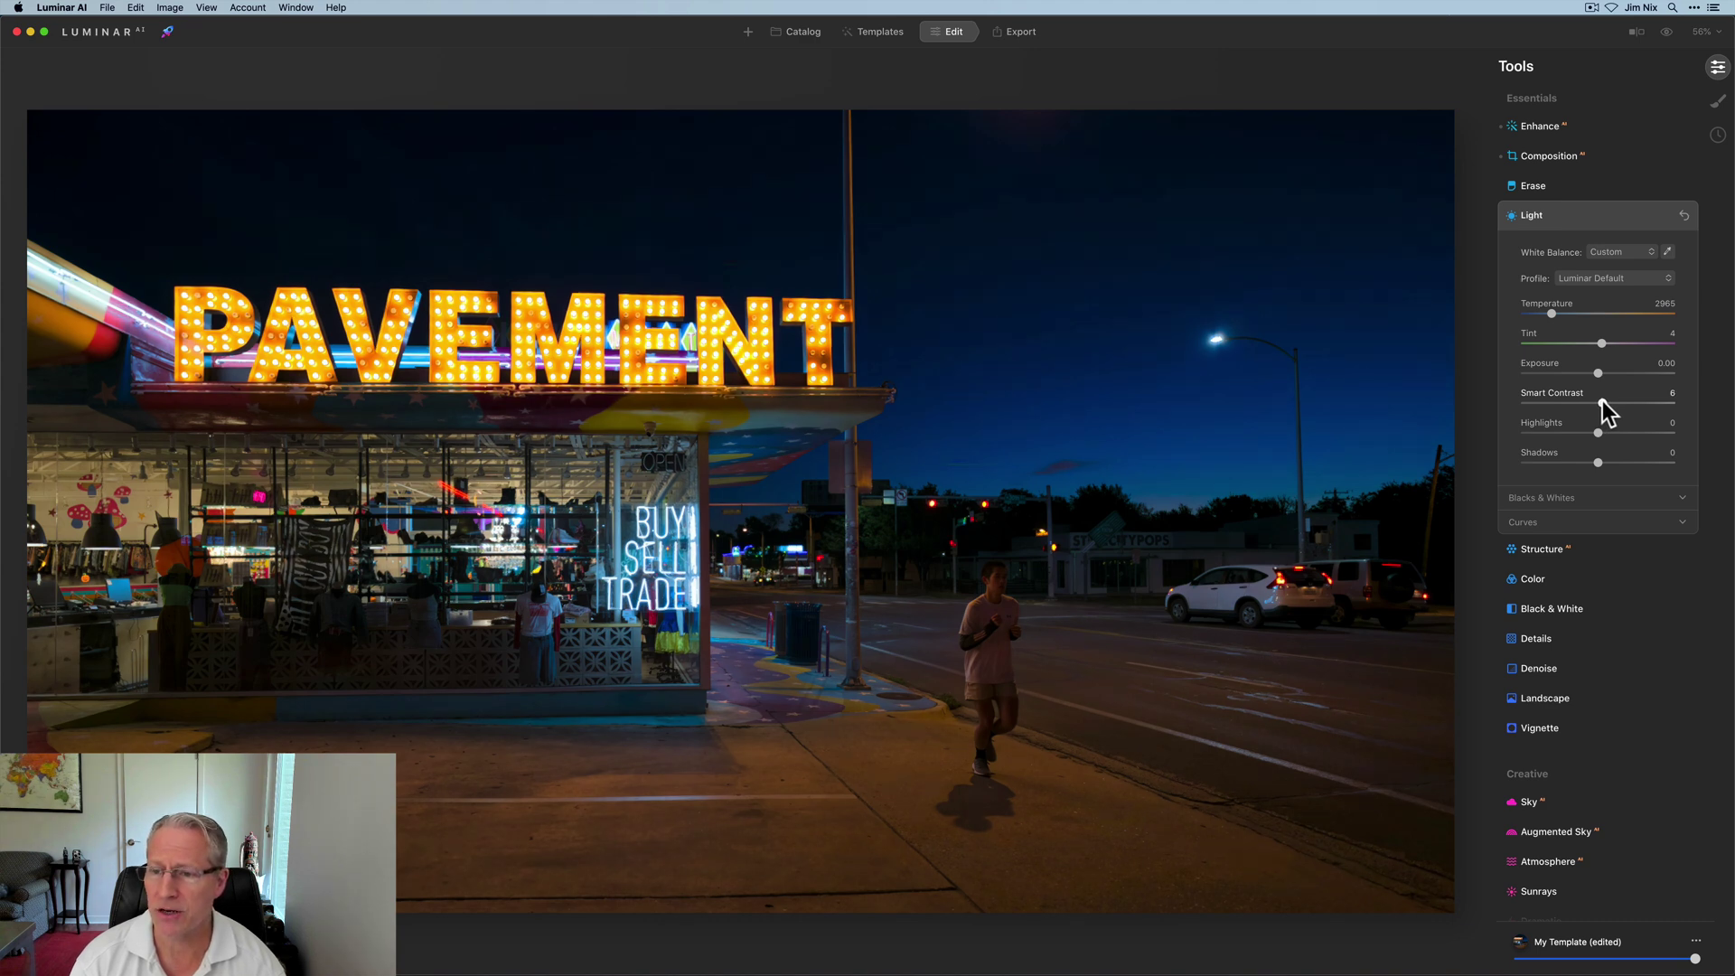
left_click_drag(1602, 401, 1600, 401)
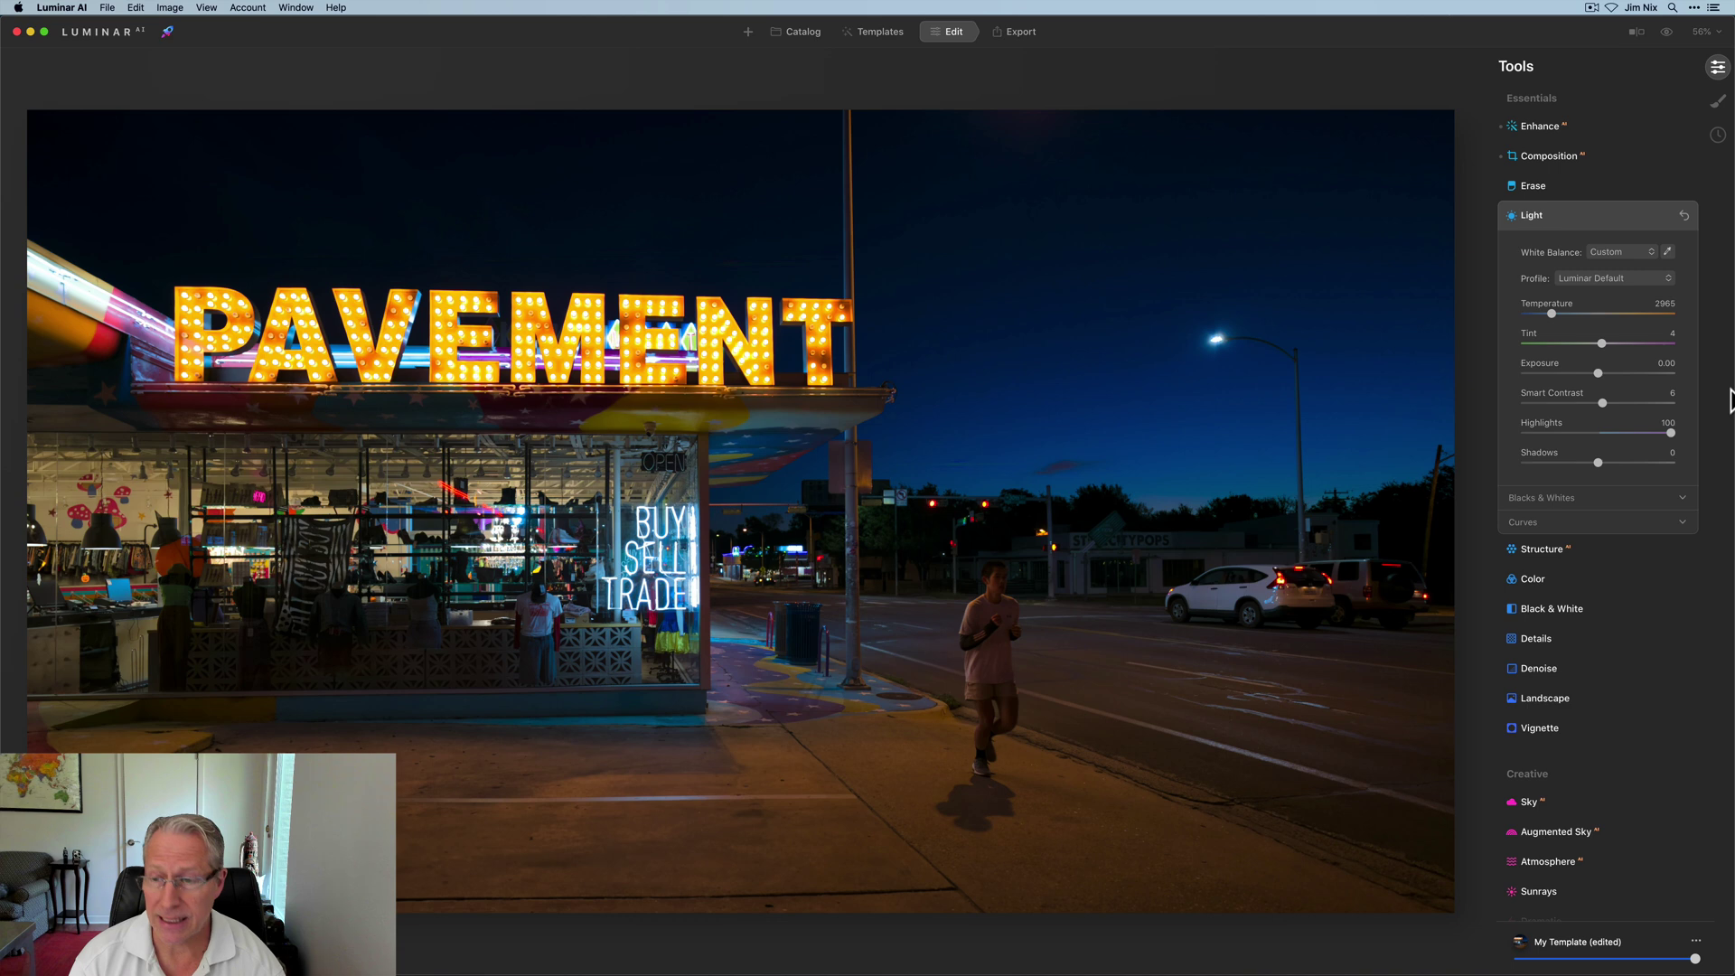
left_click_drag(1601, 461, 1602, 463)
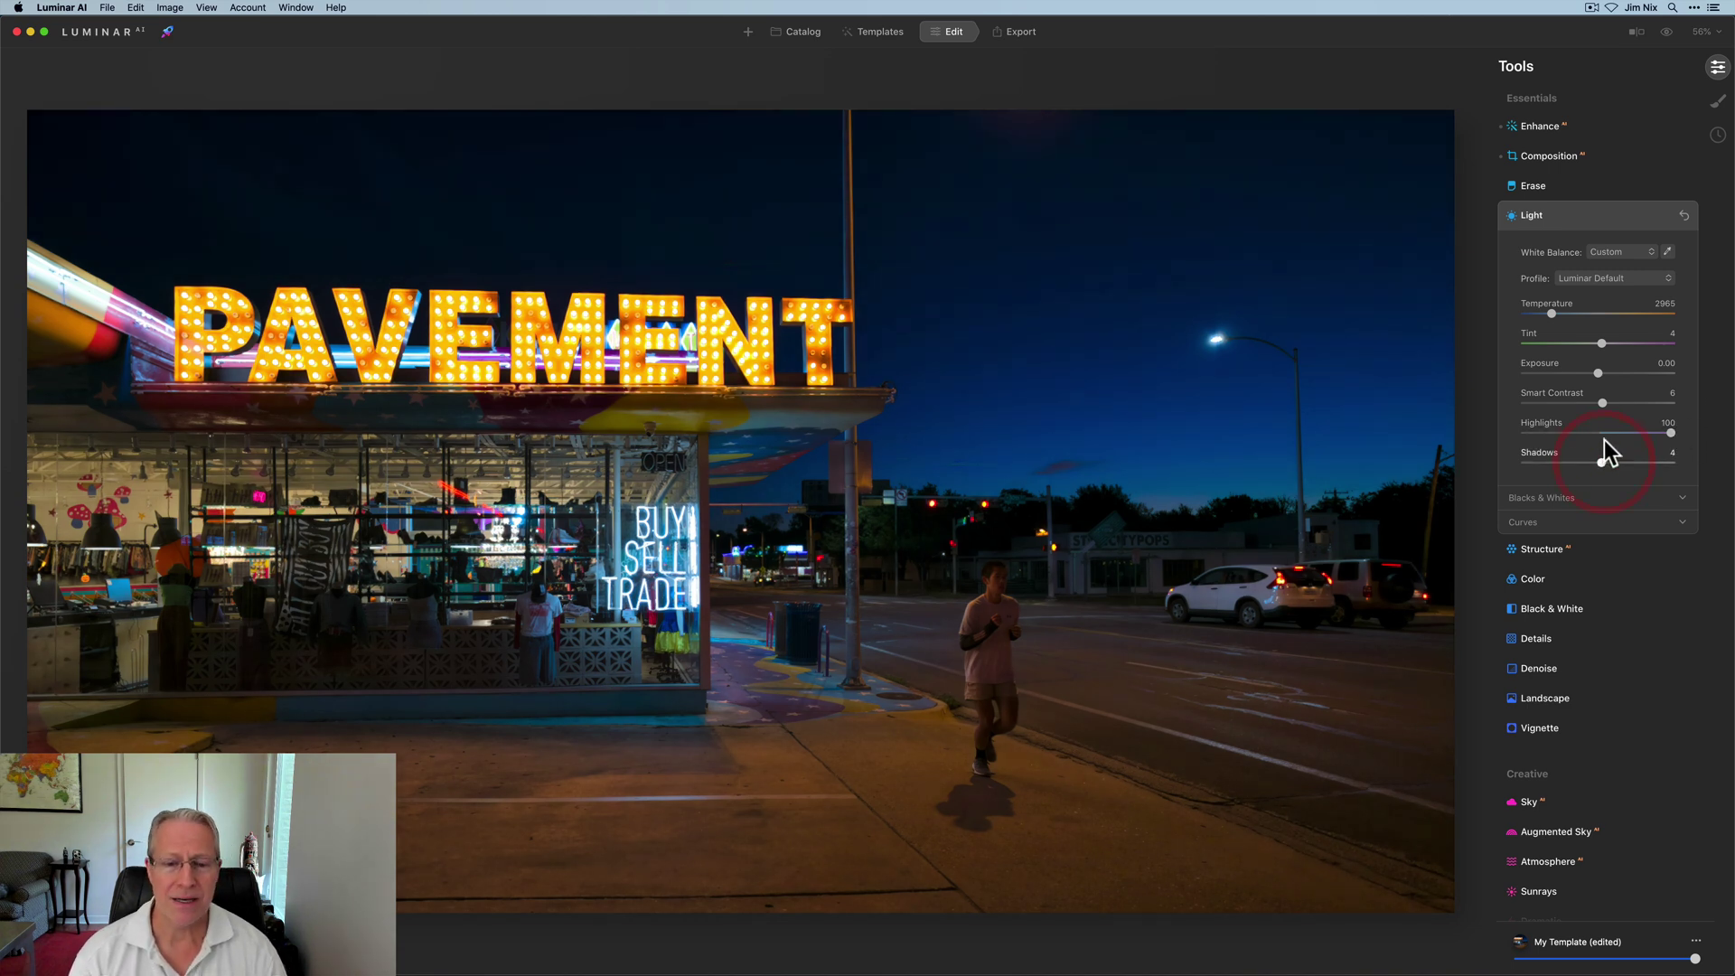
left_click(1618, 220)
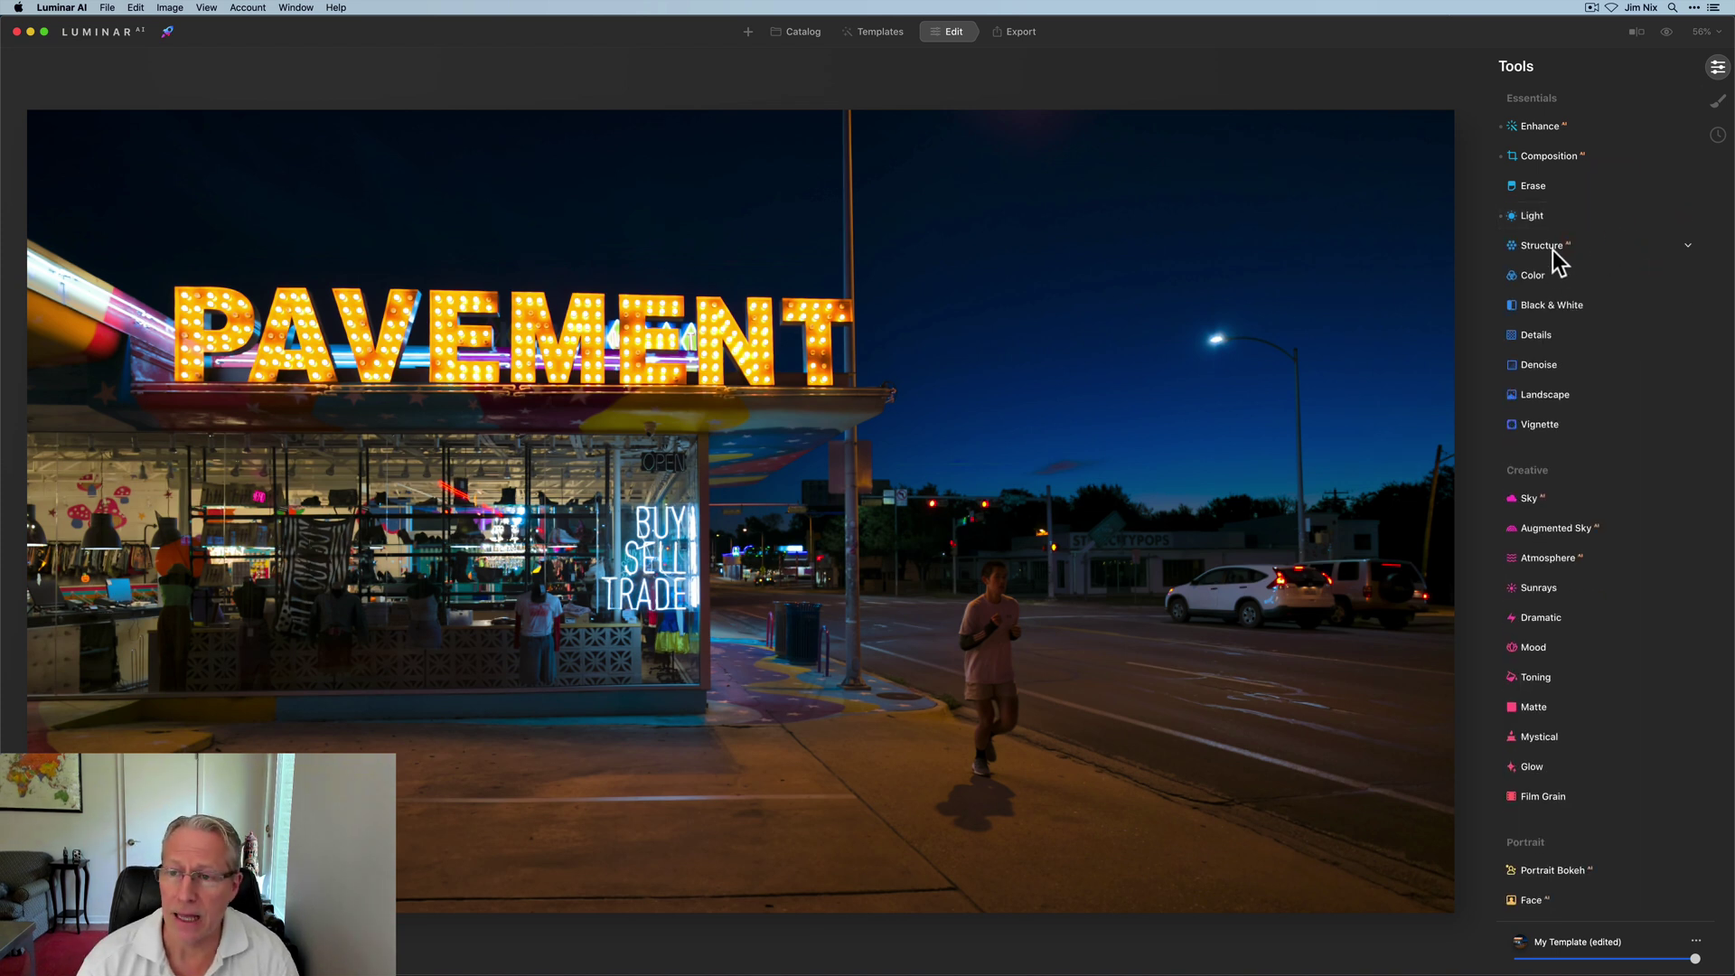
Set Structure Amount to 43, try the paint mask, then toggle Structure off and on to compare
left_click(1552, 251)
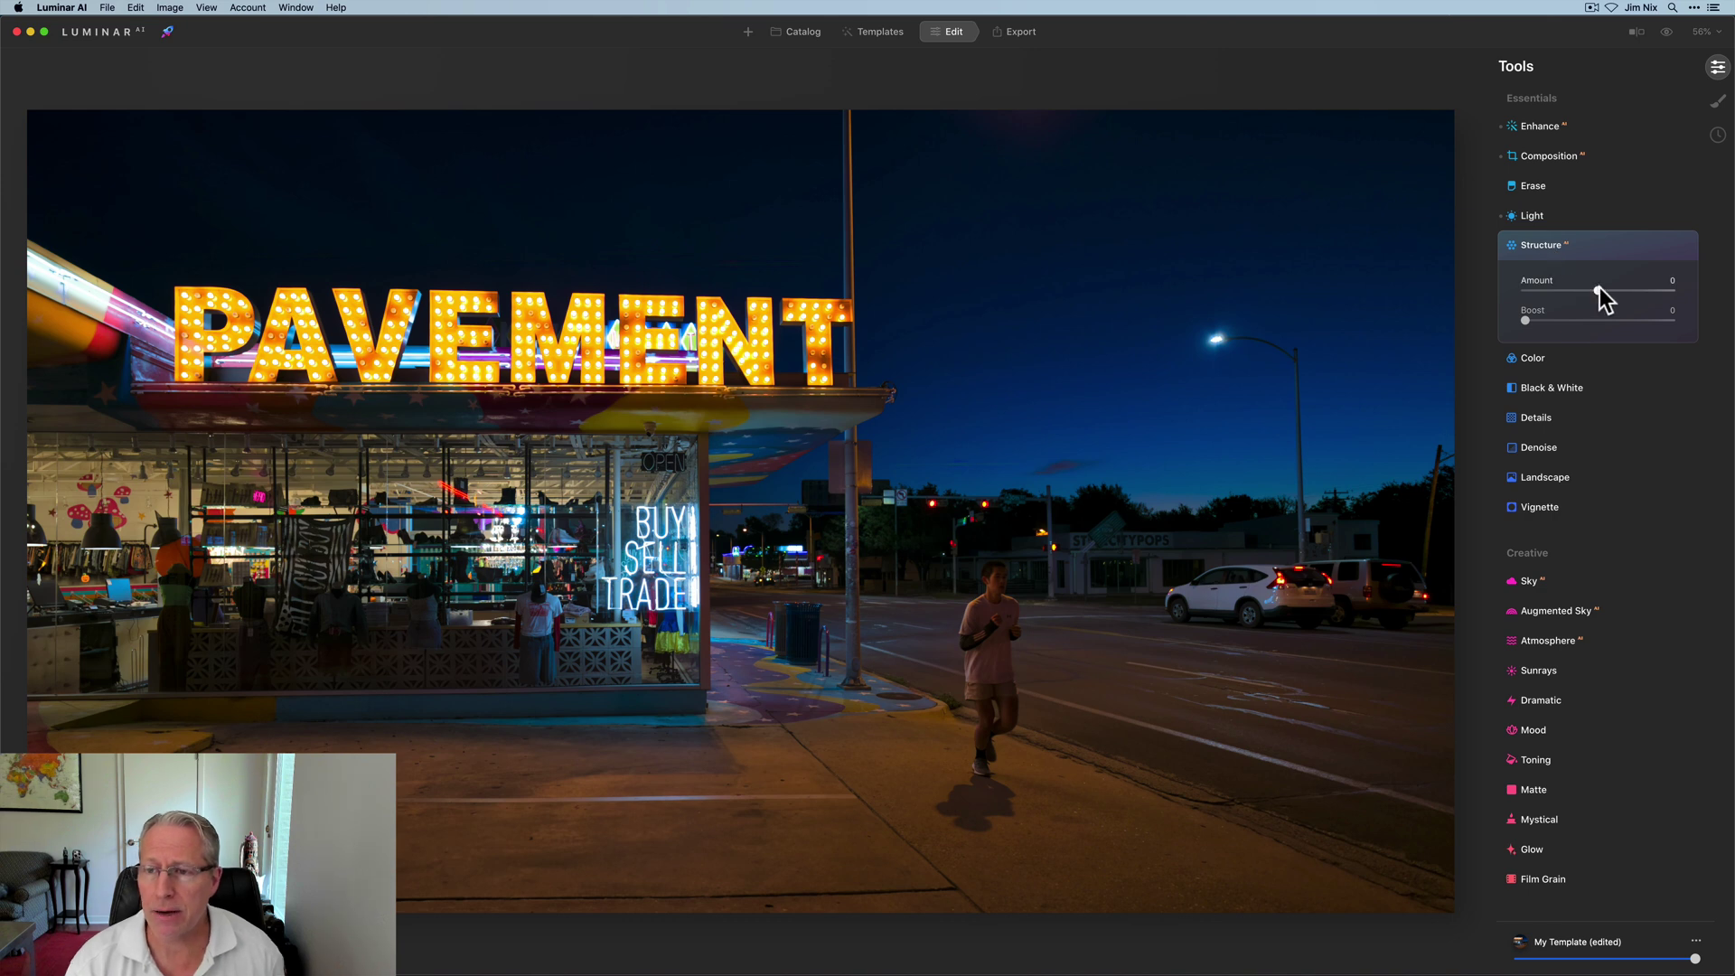
left_click_drag(1598, 290, 1629, 287)
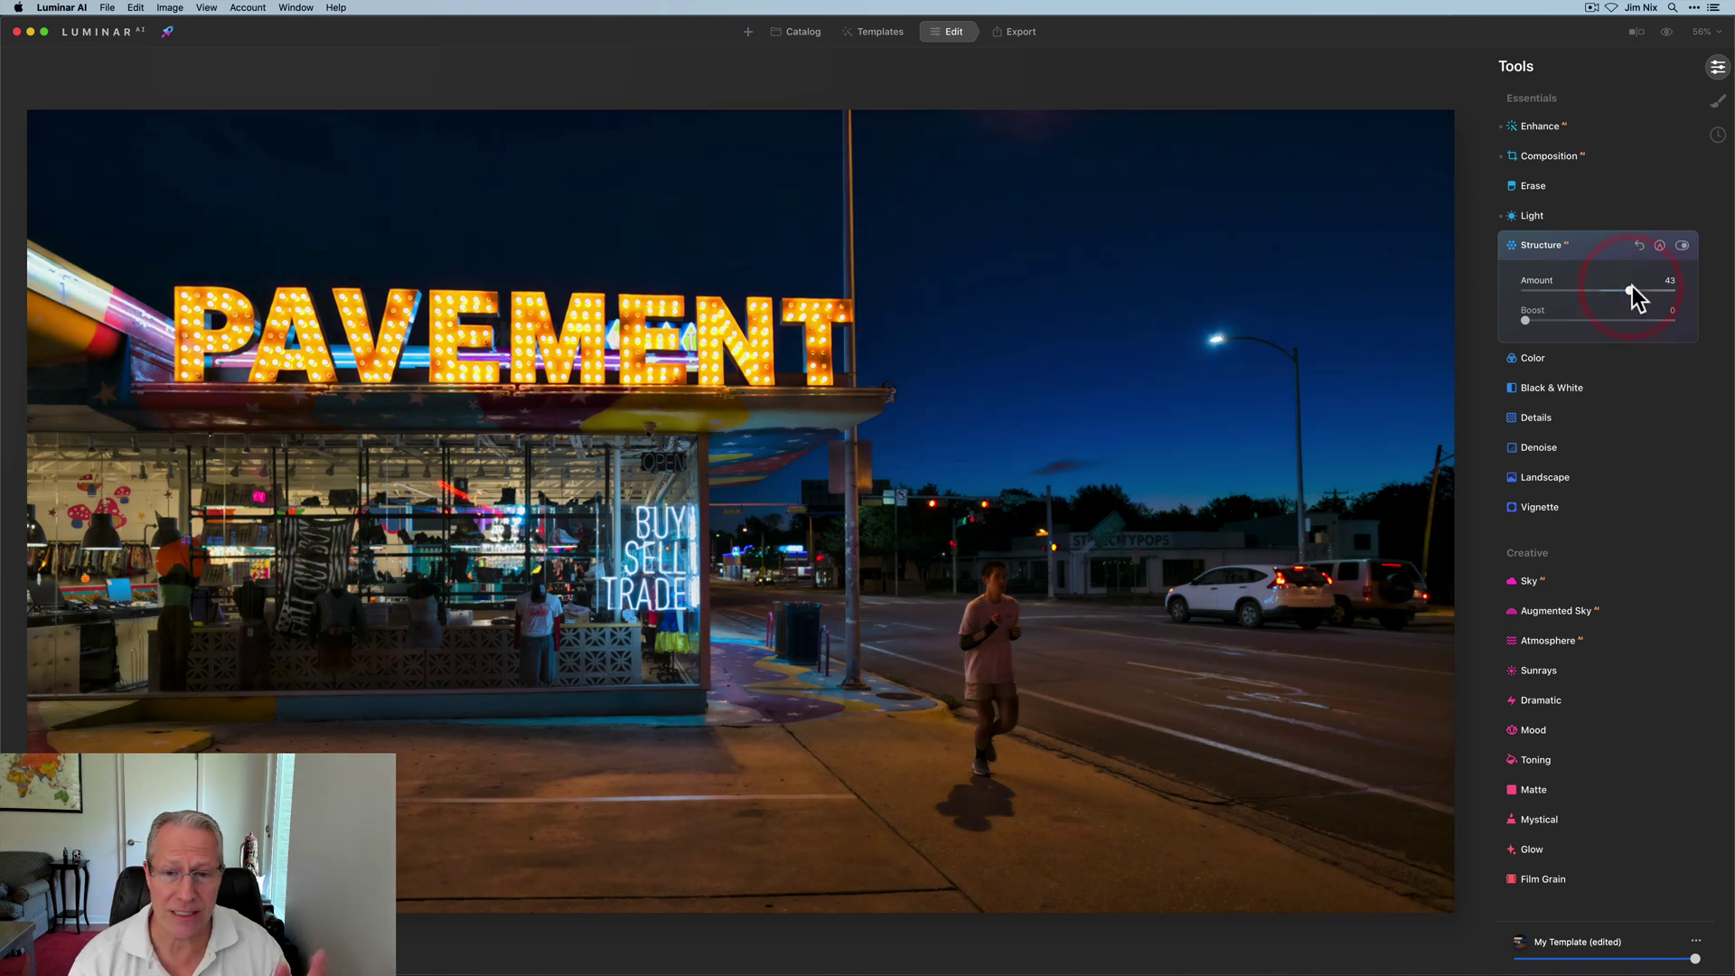
left_click(1659, 245)
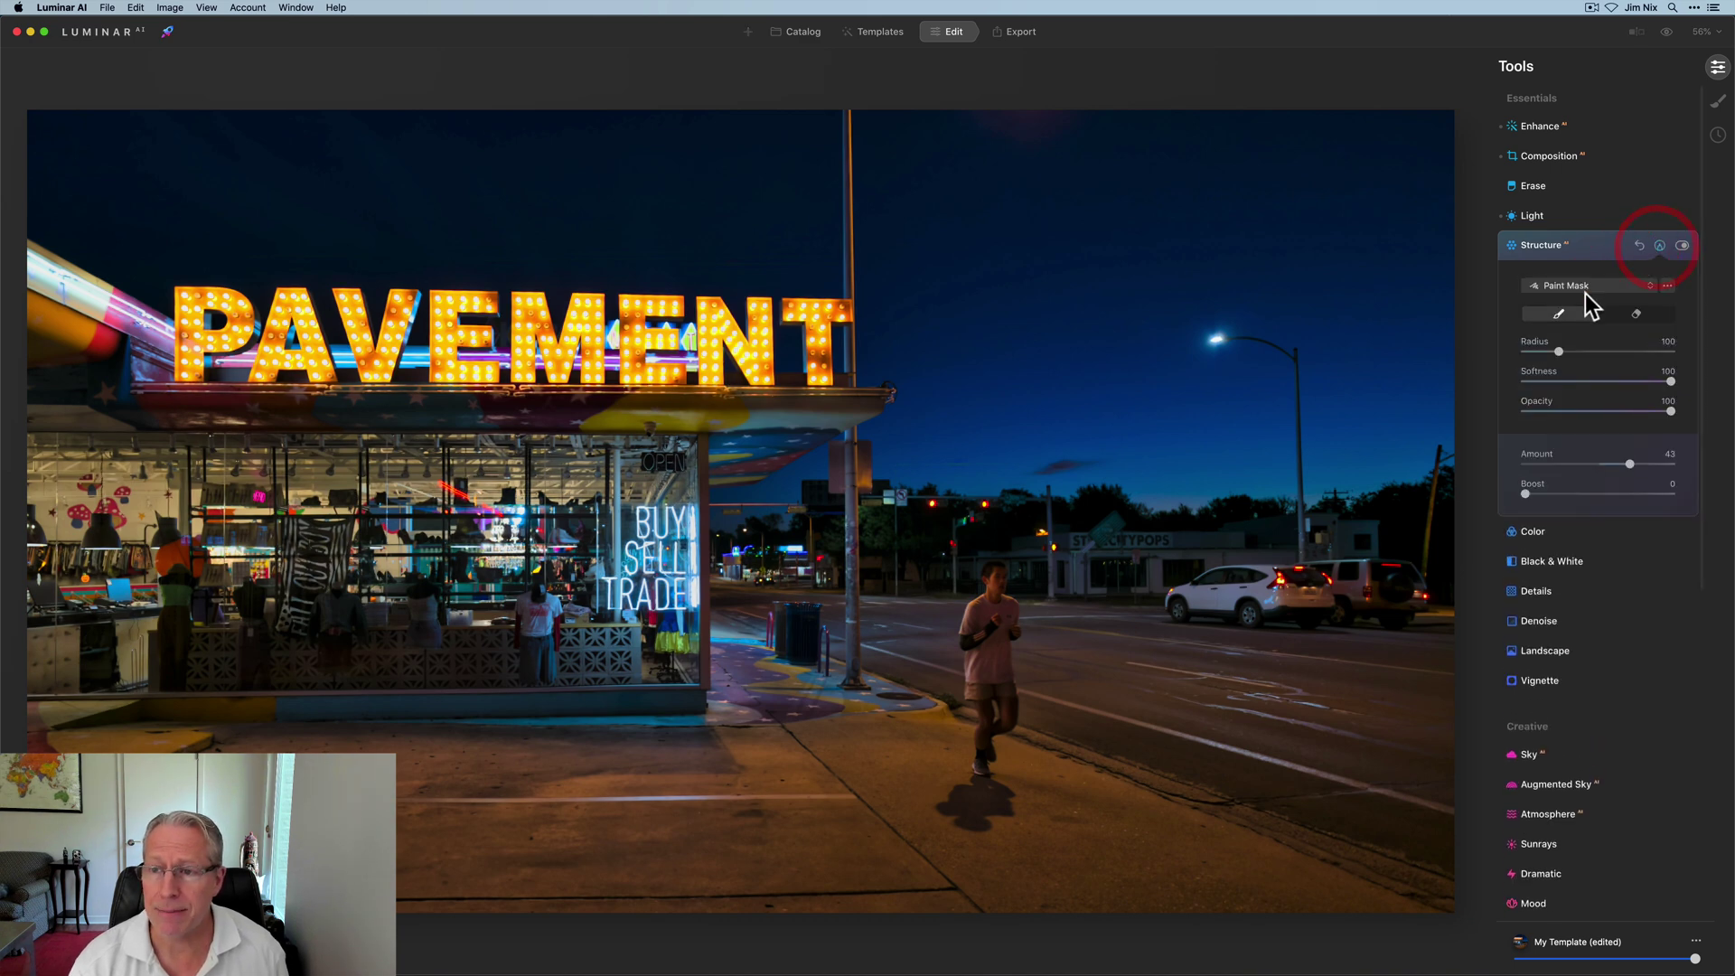
key("bracketright")
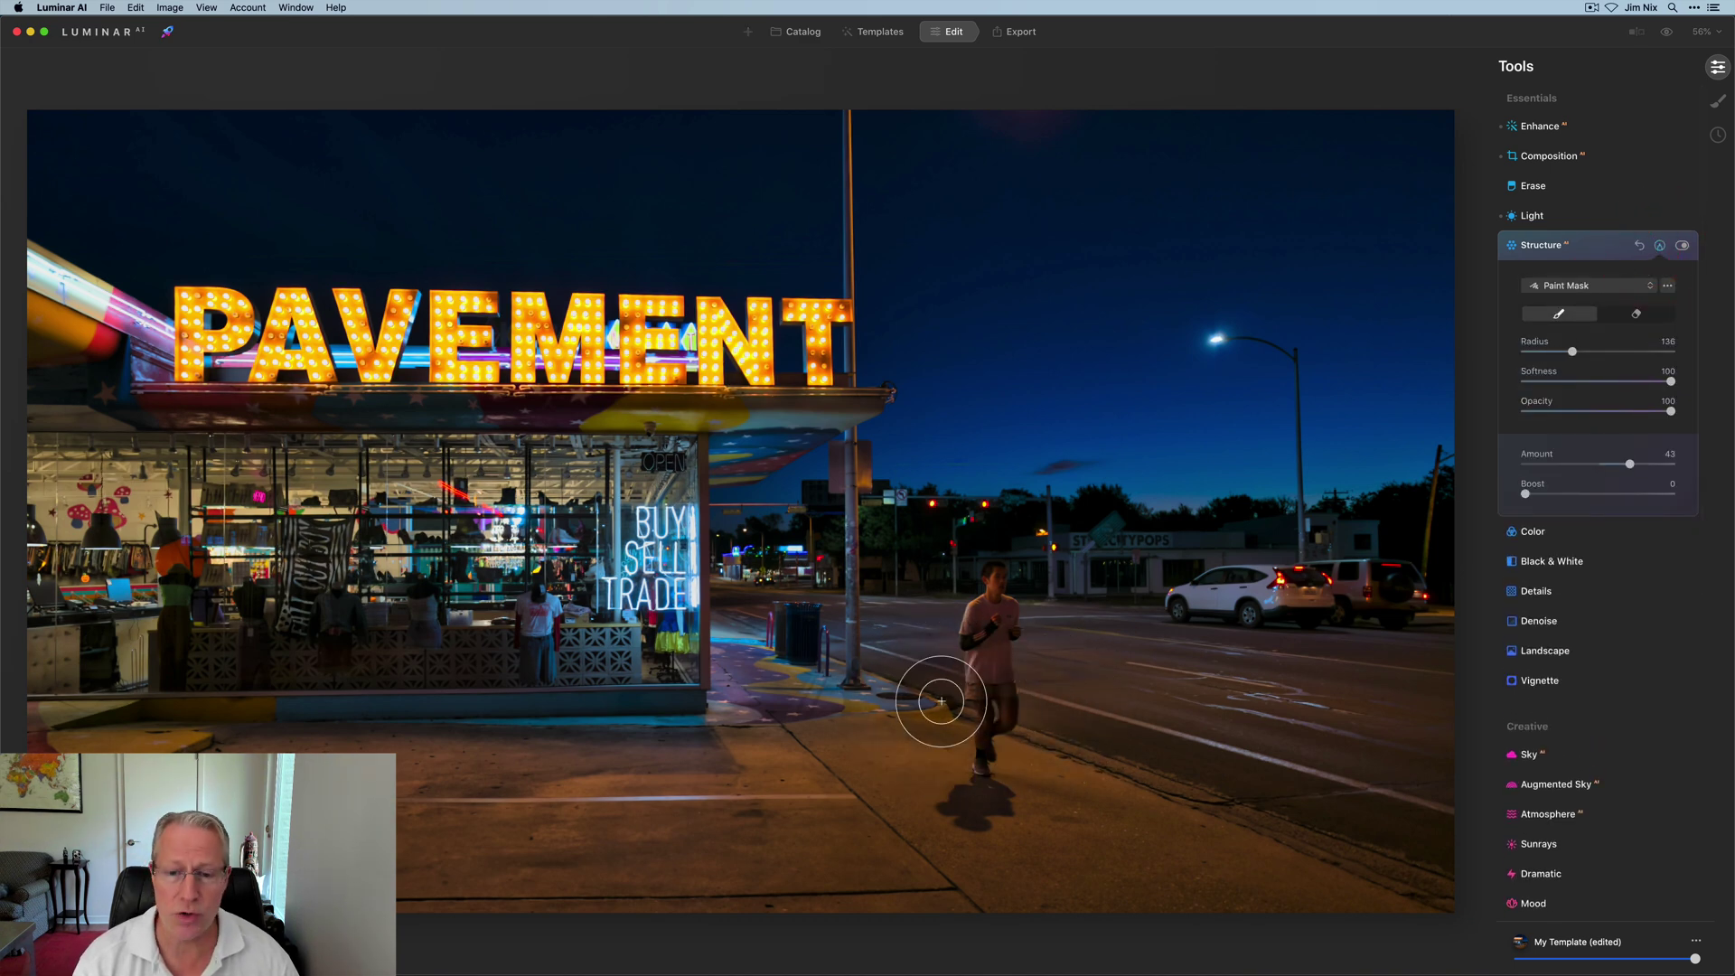
left_click(914, 706)
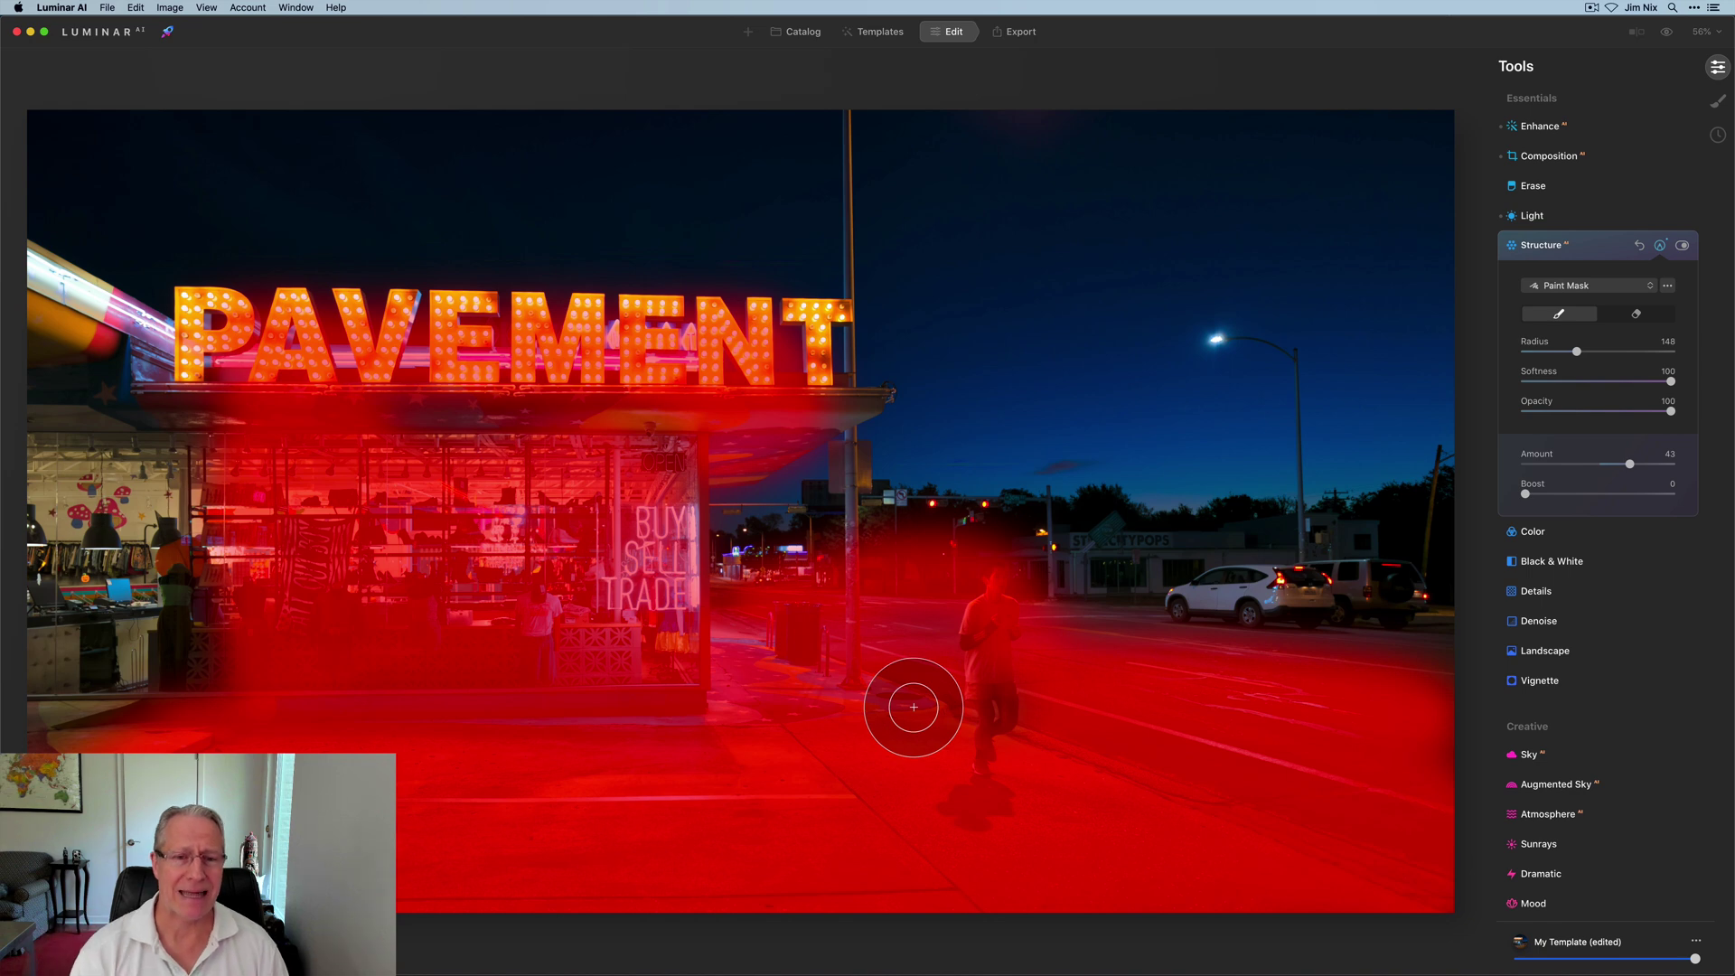
left_click(1659, 246)
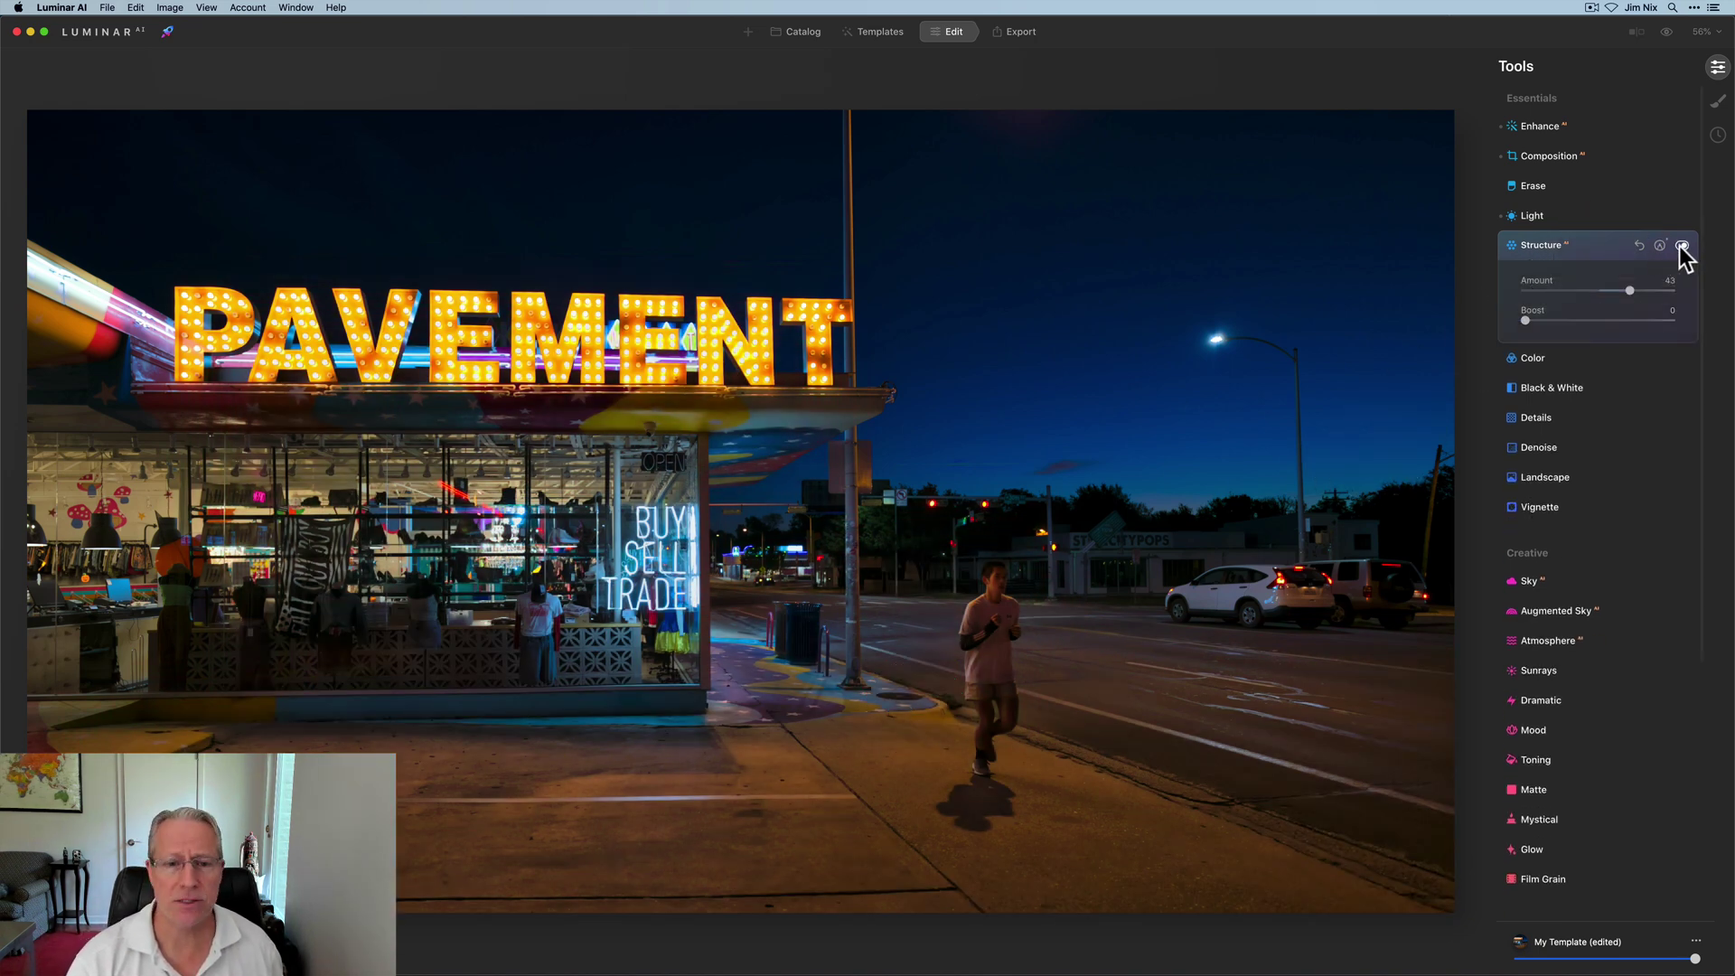
left_click(1681, 245)
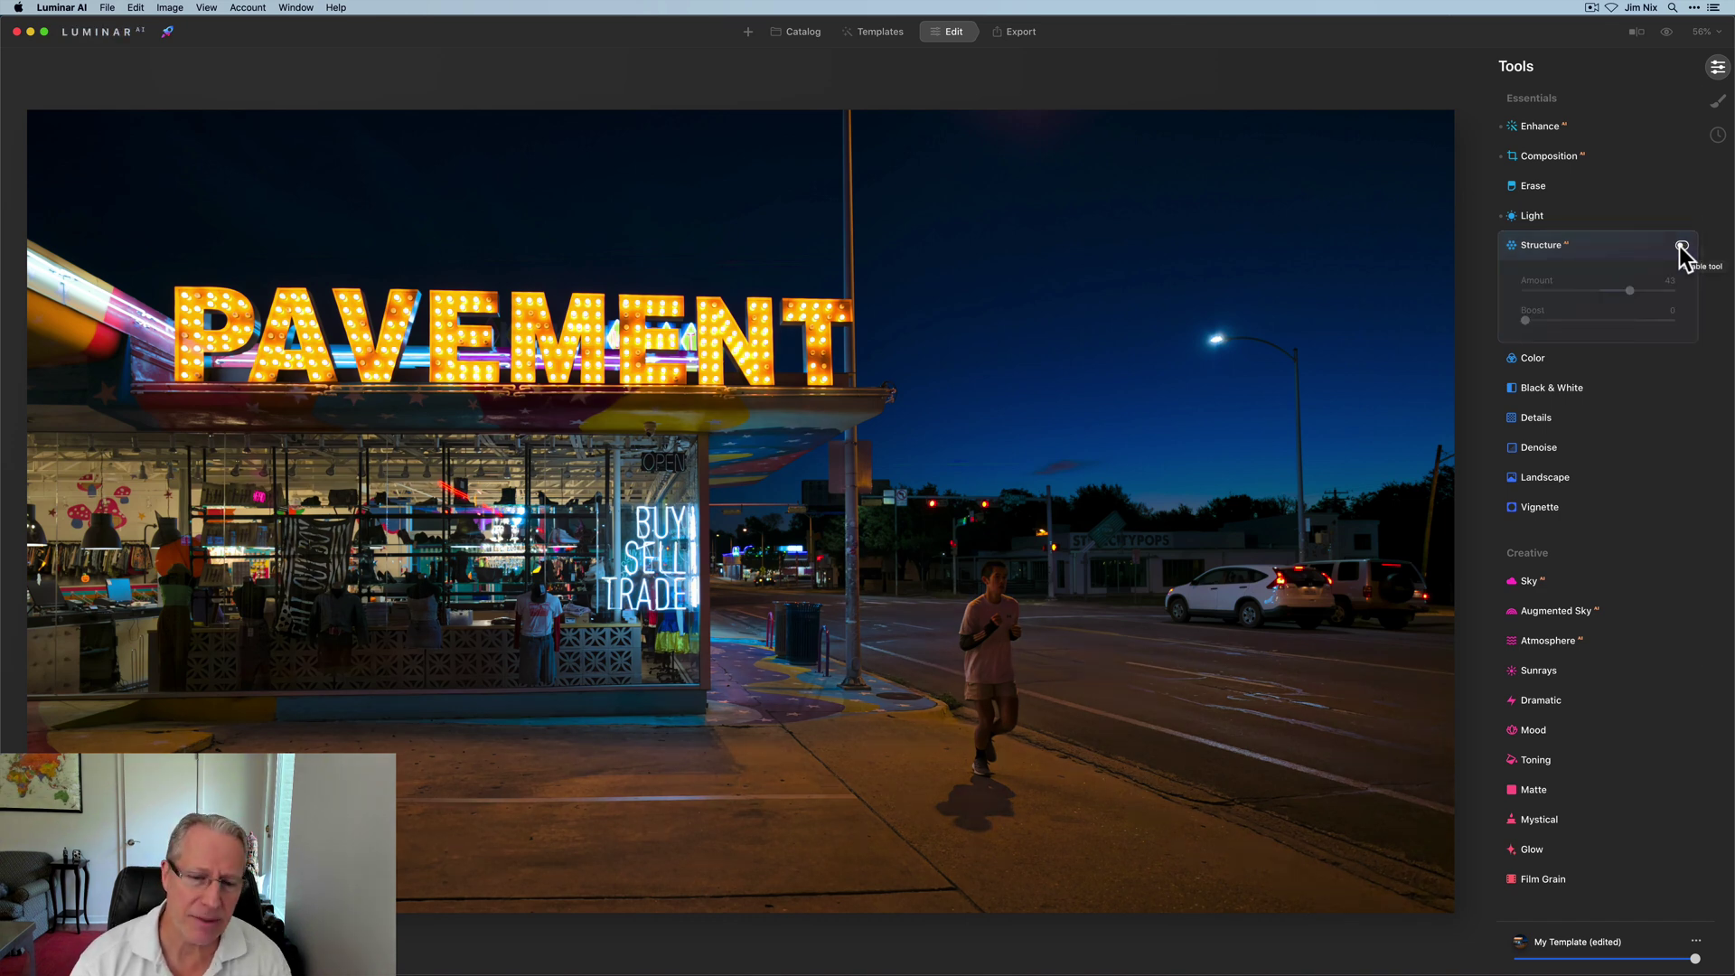
left_click(1681, 246)
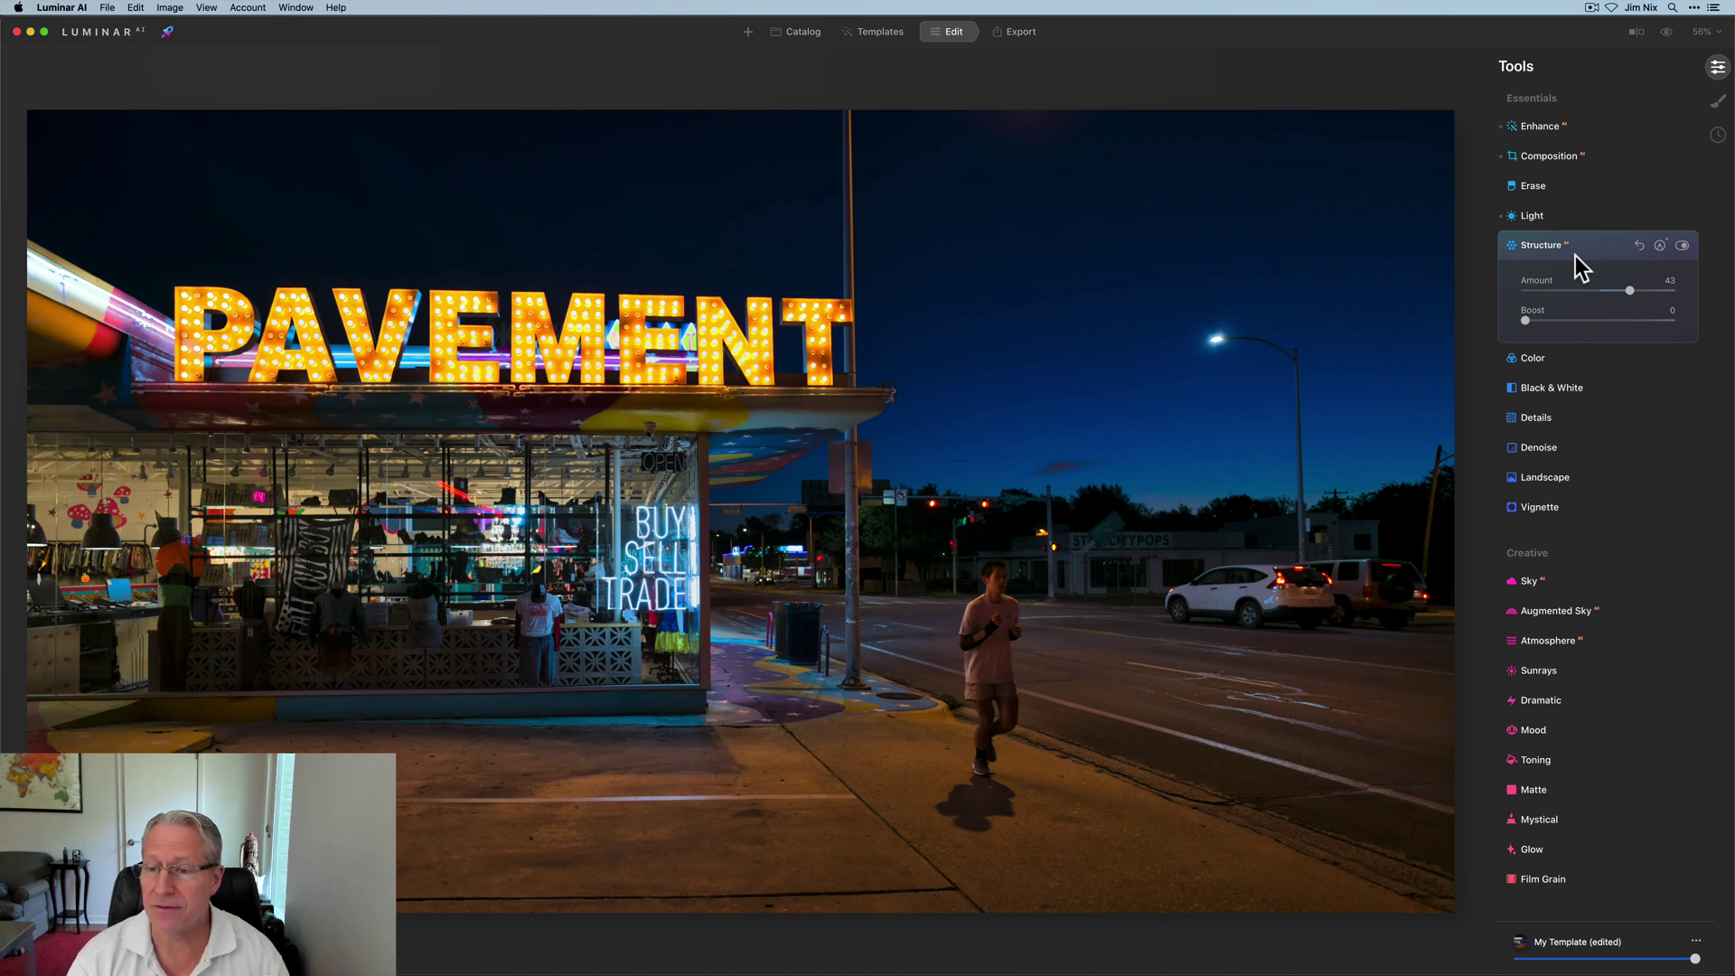
Give the Vignette an Amount of -41 and a Size of 25
left_click(1546, 506)
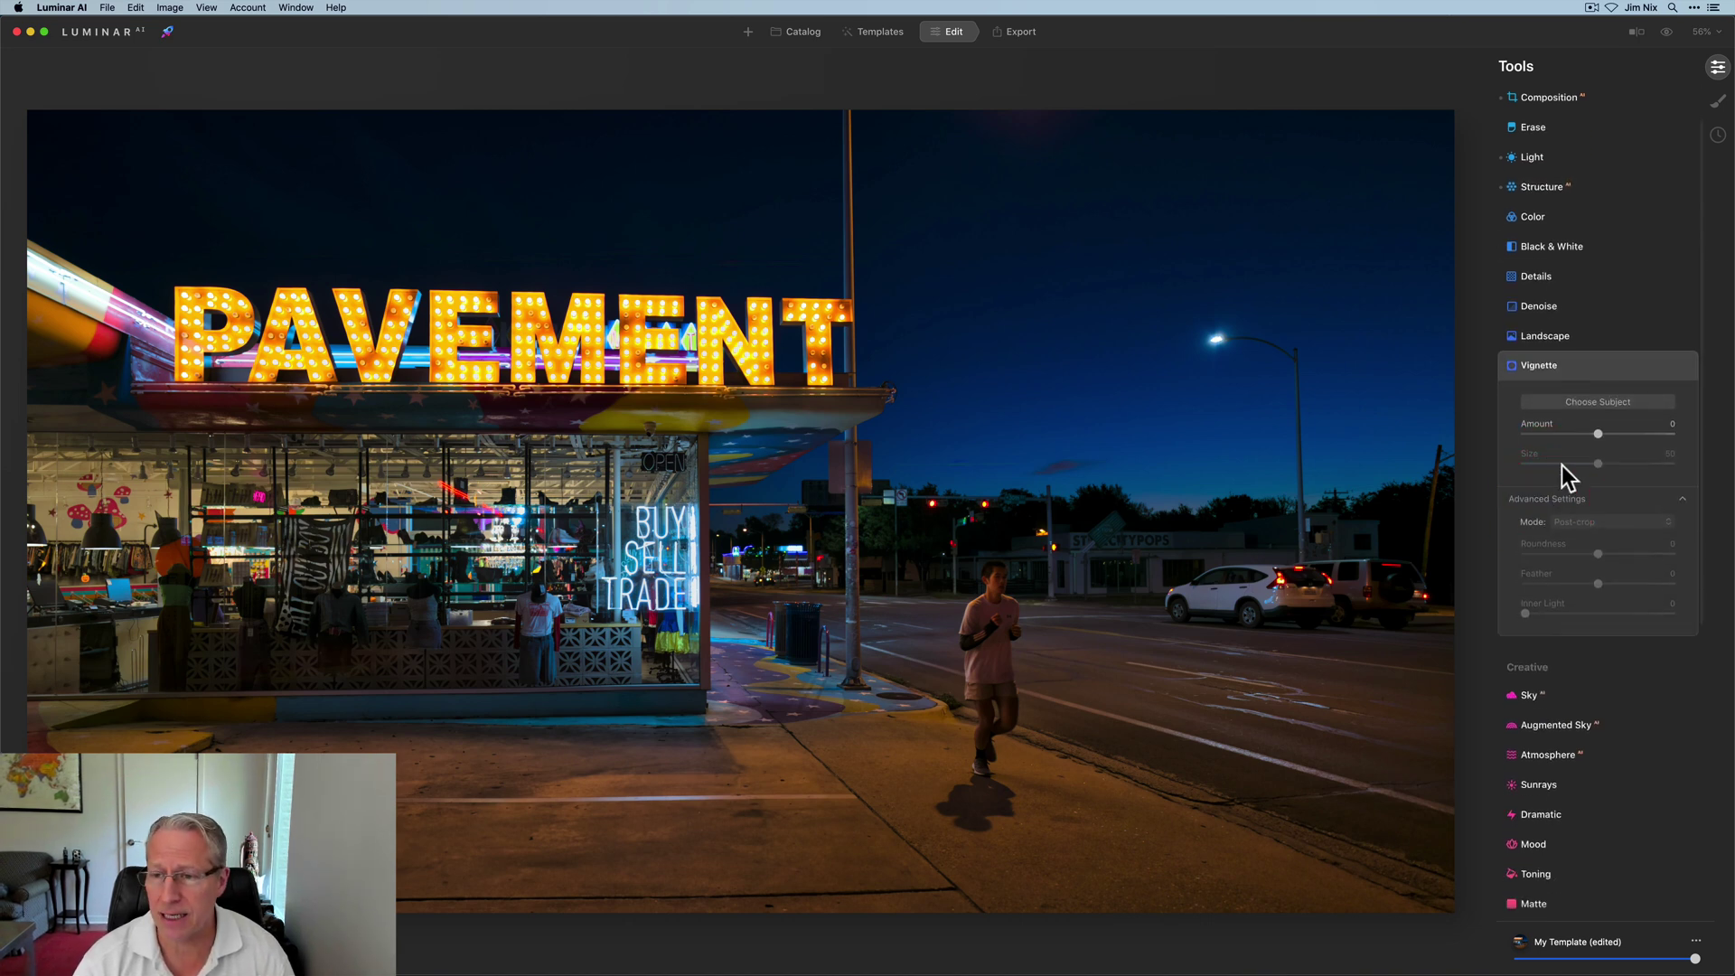
left_click(1569, 434)
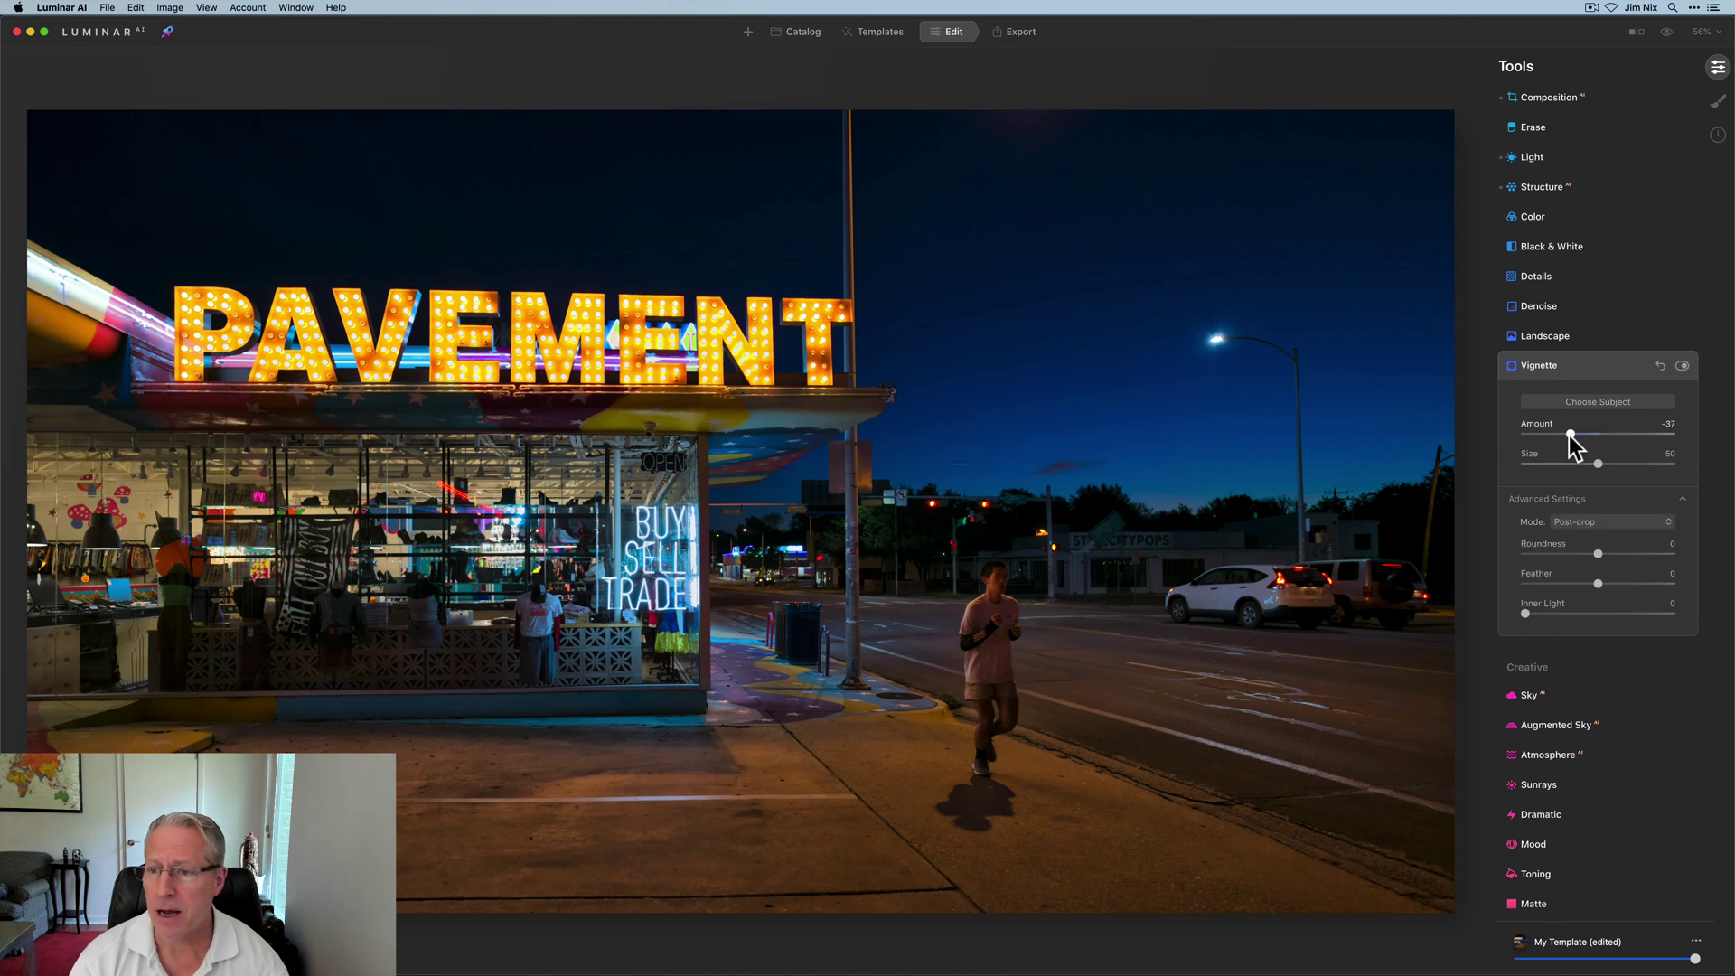
left_click(1565, 435)
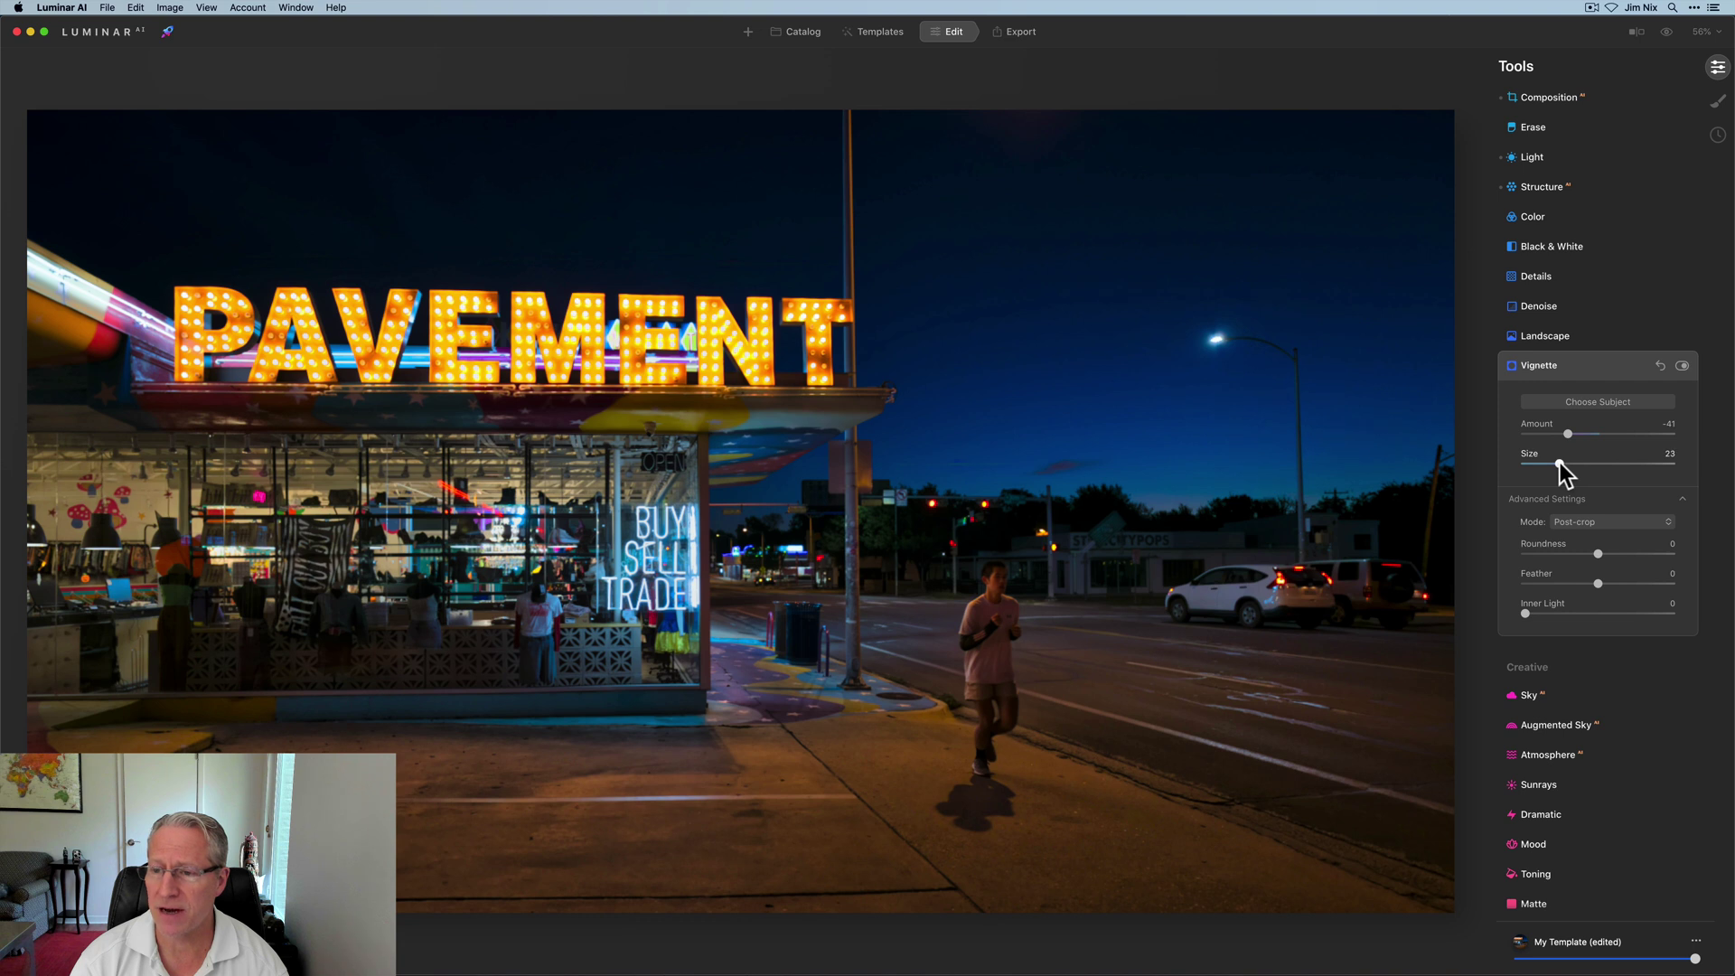
left_click(1563, 463)
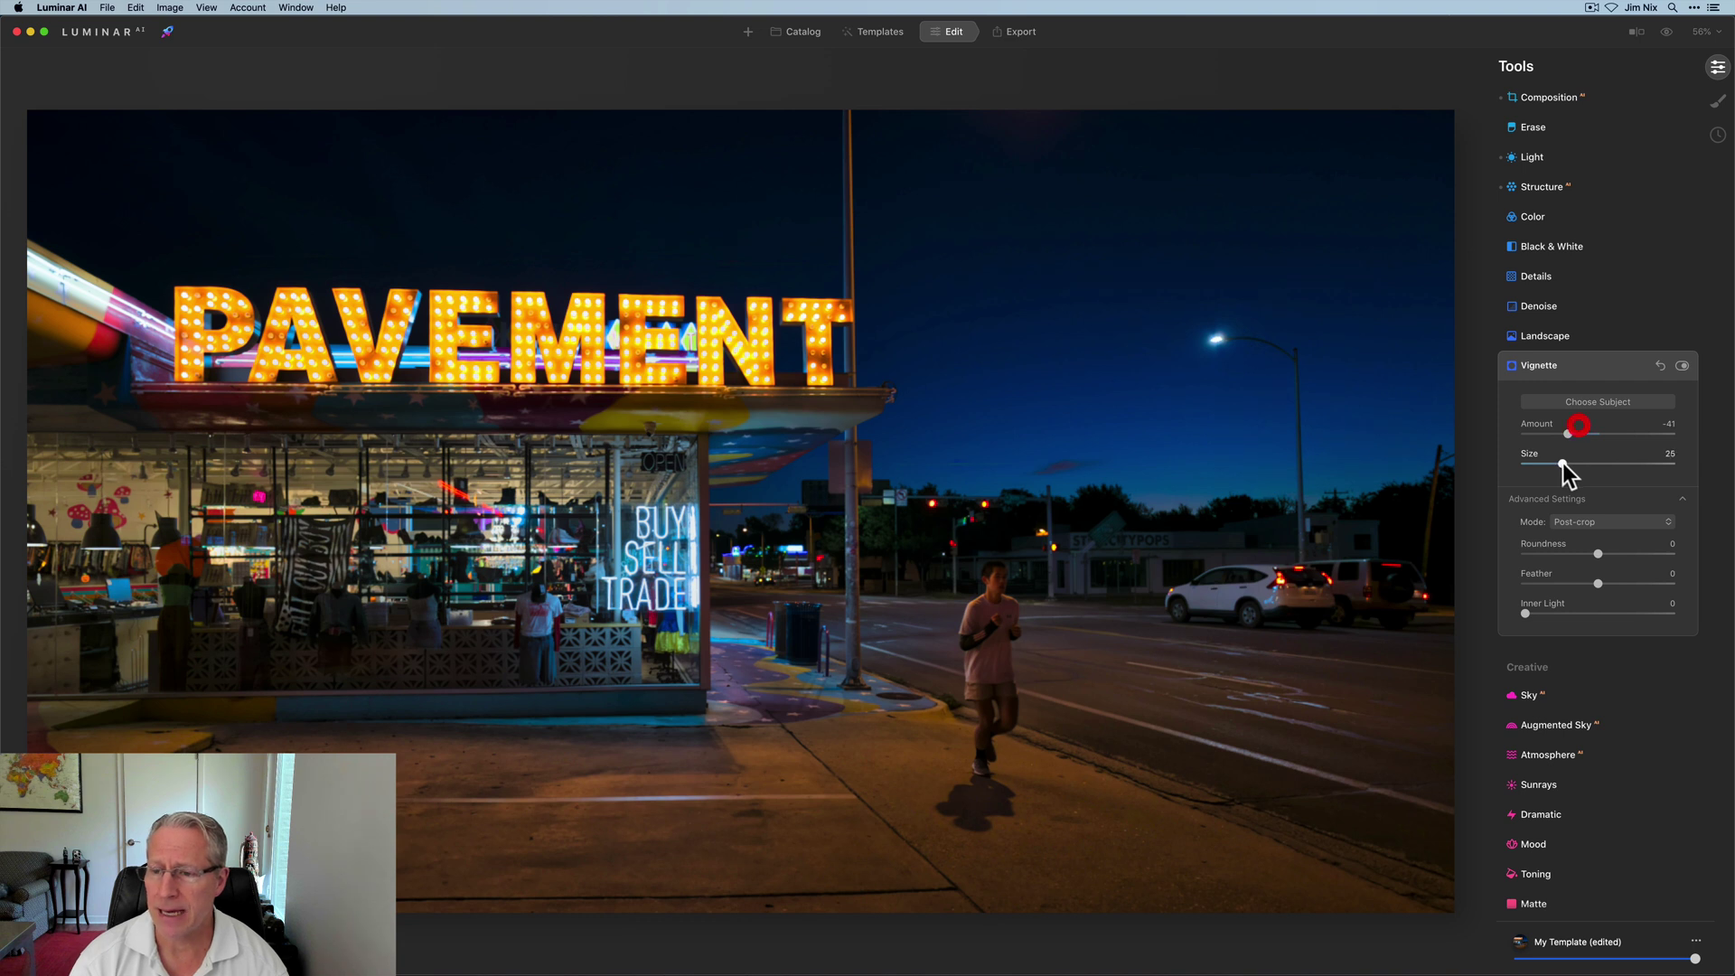
Centre the vignette on the runner and raise its Inner Light to about 26
left_click(1582, 399)
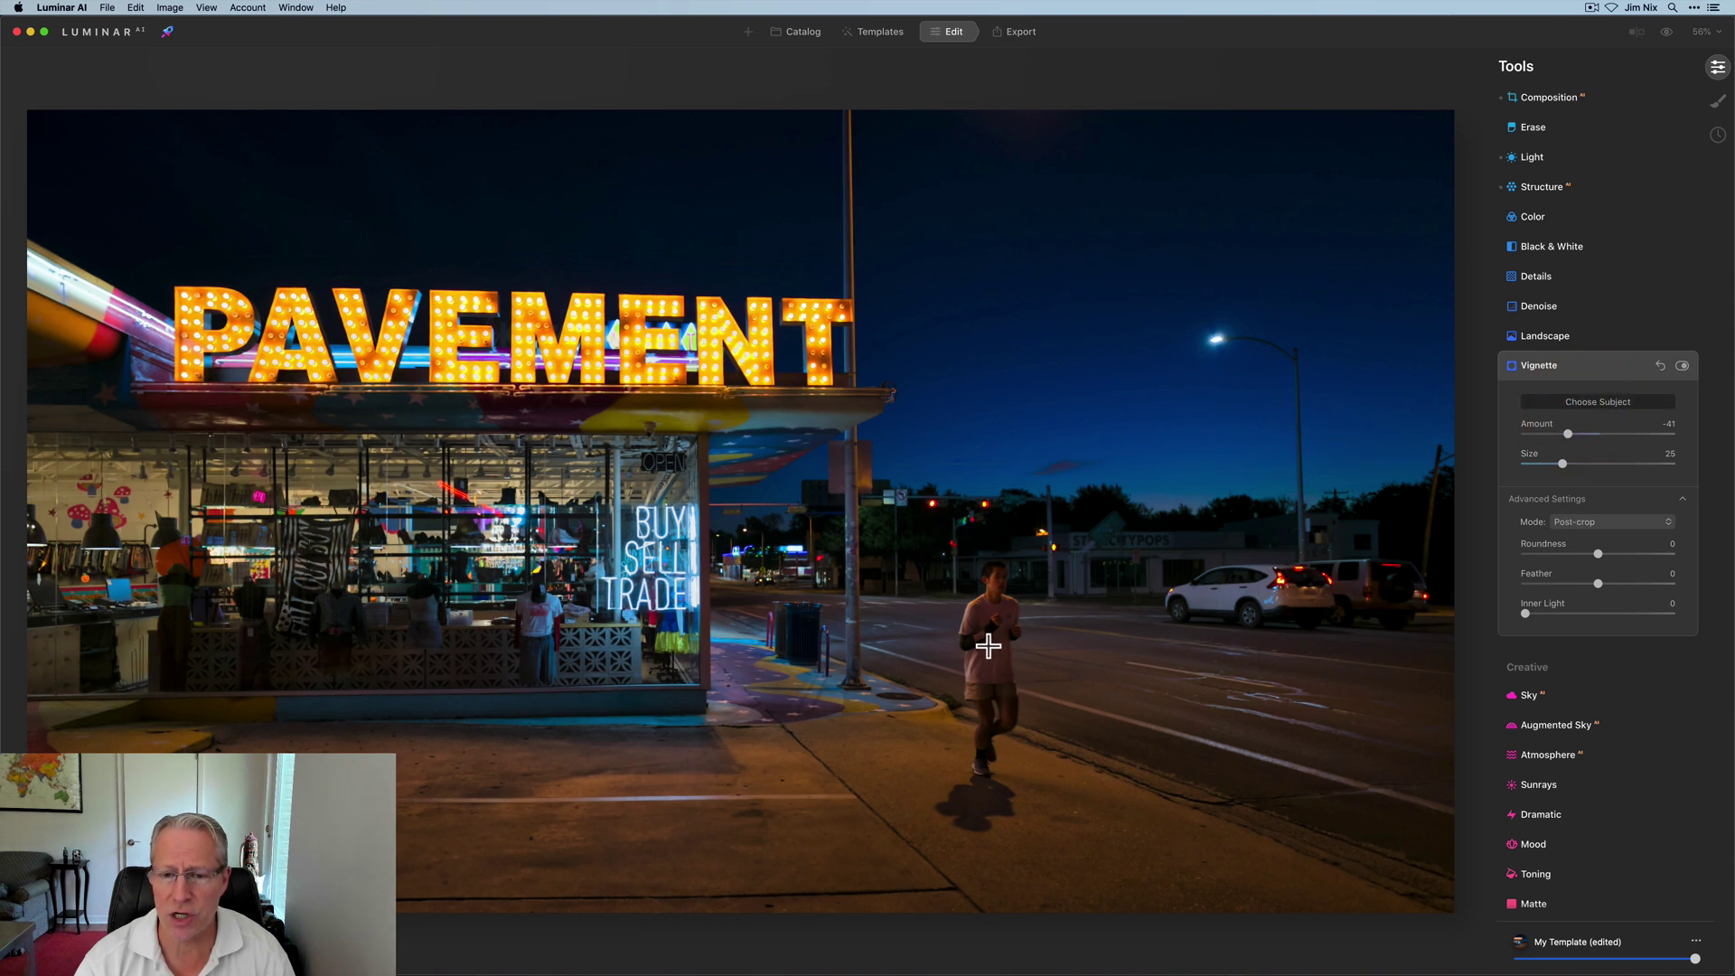
left_click(987, 646)
left_click_drag(1526, 613, 1548, 614)
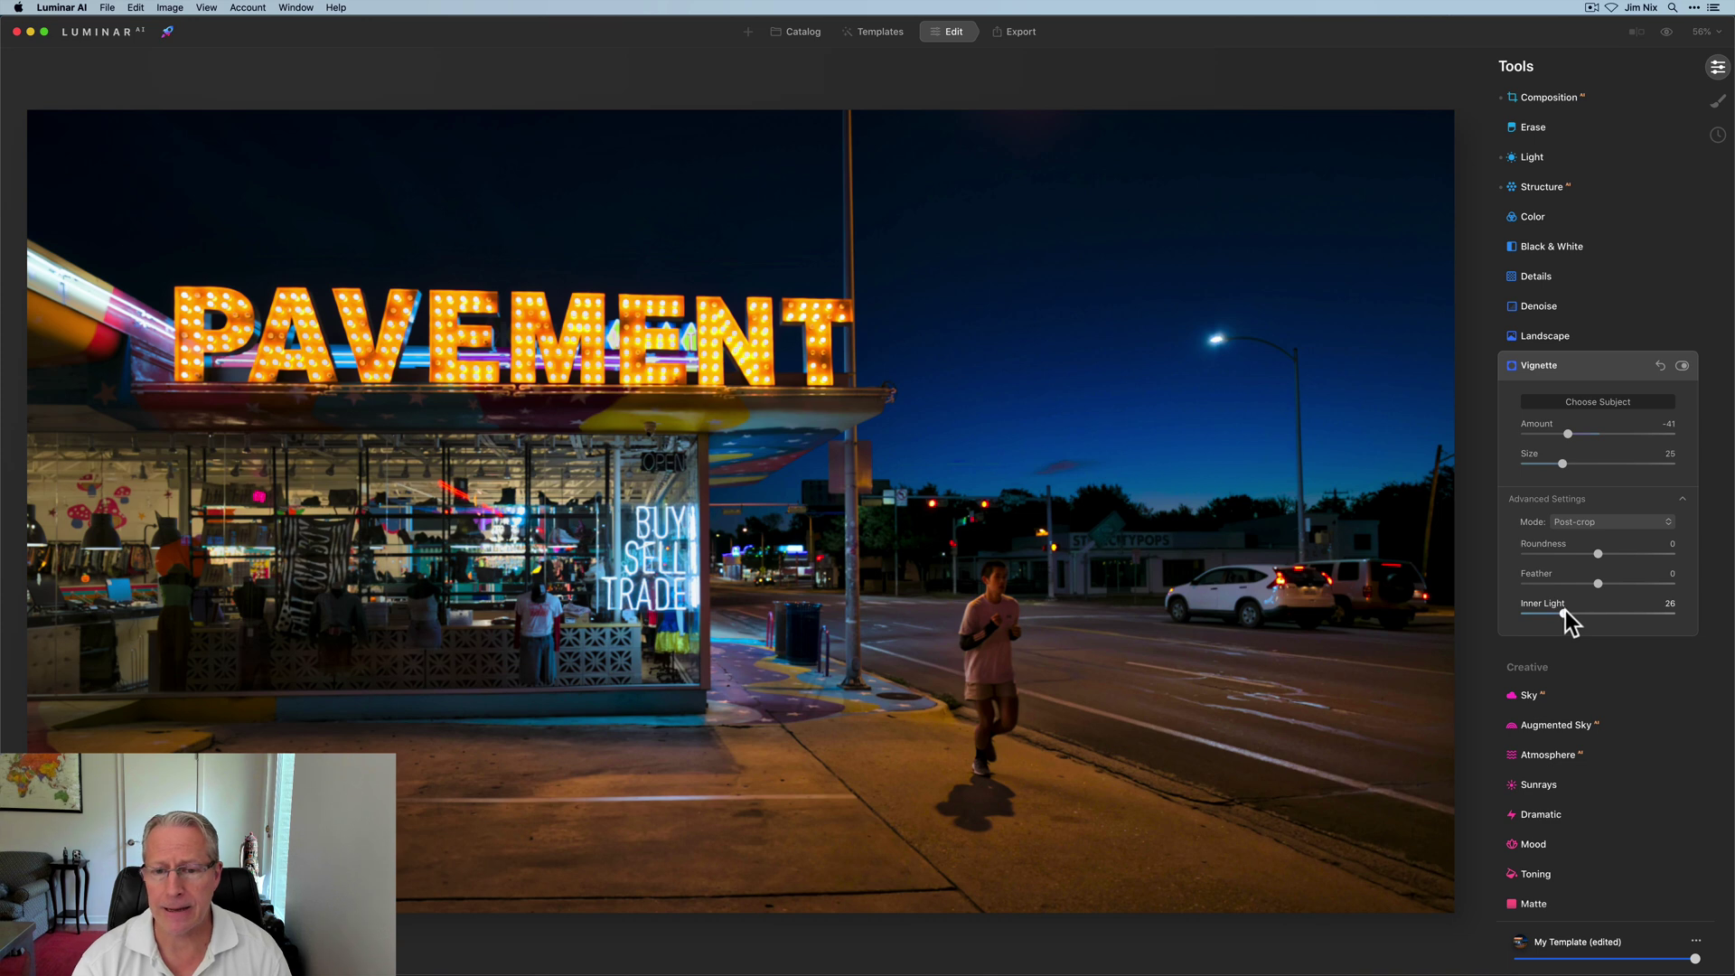
left_click(1560, 404)
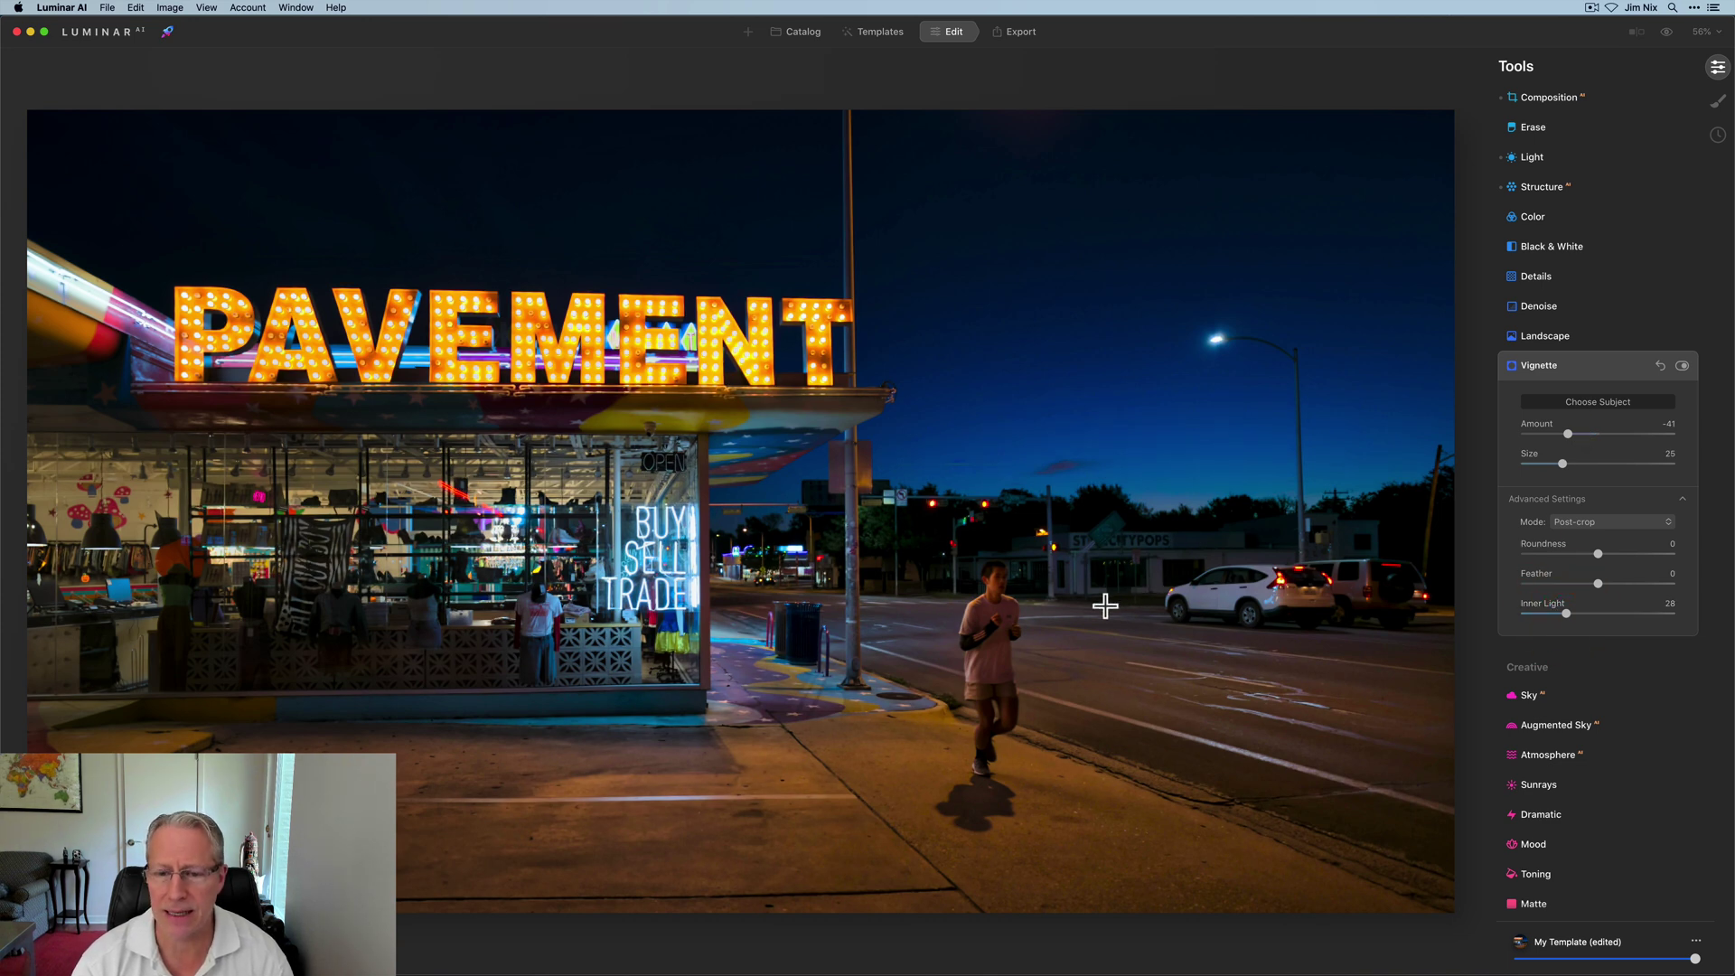
left_click(1022, 640)
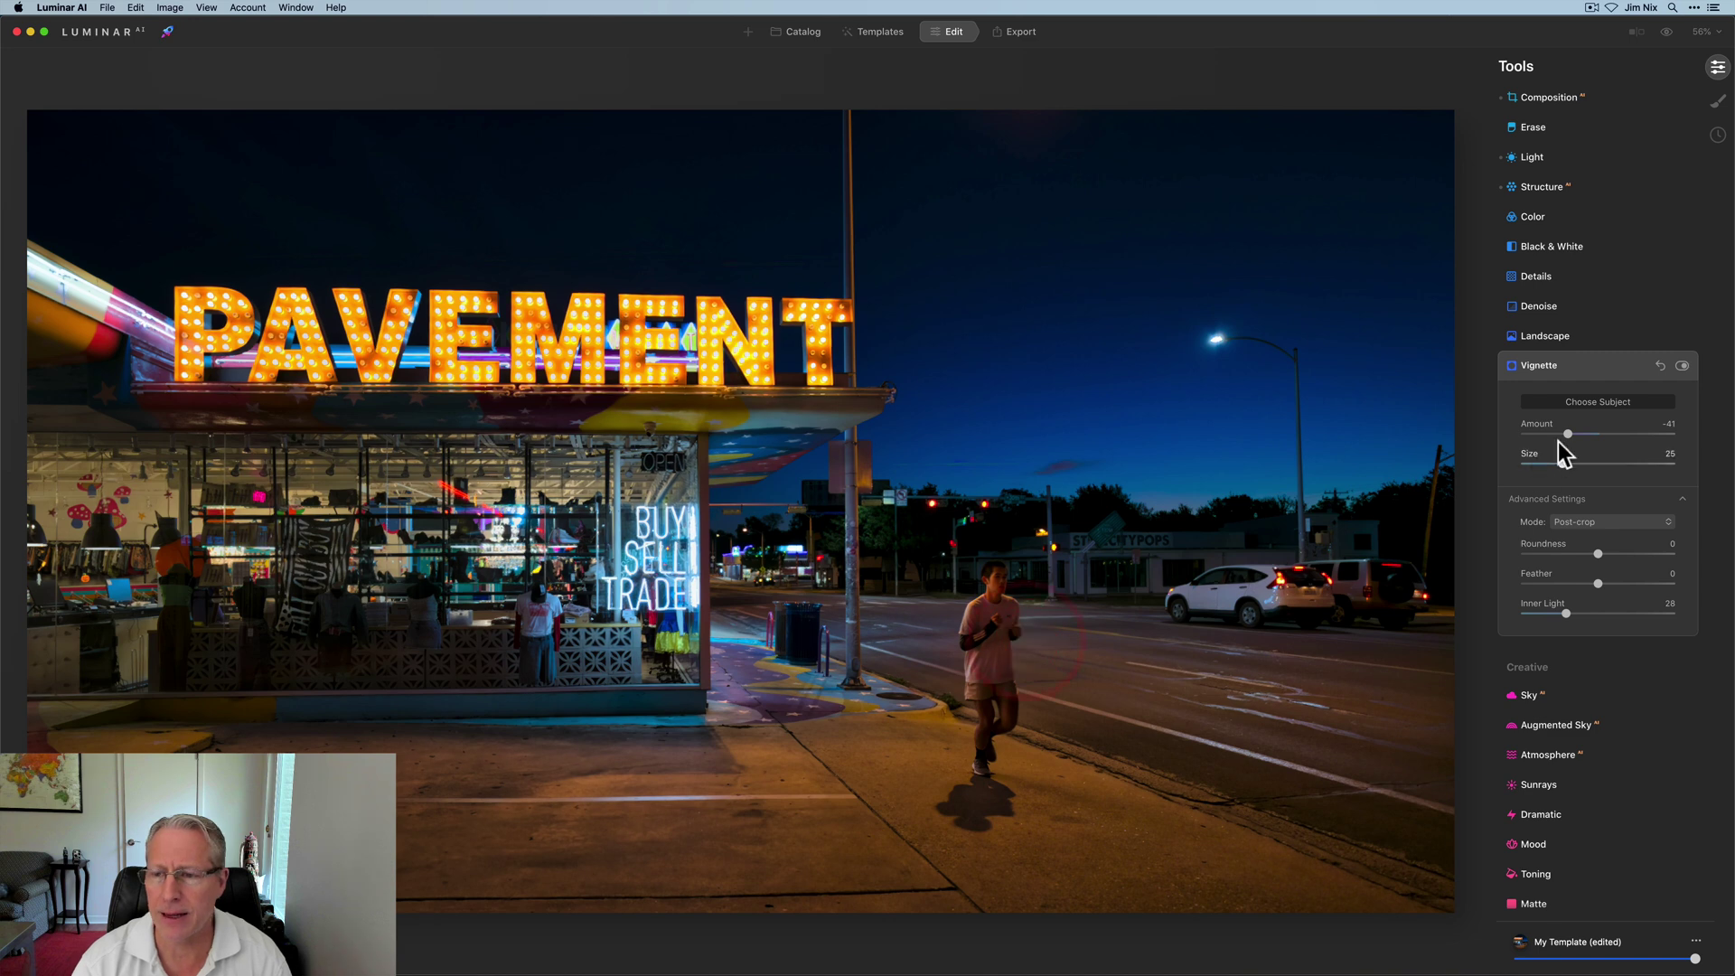
left_click(1605, 357)
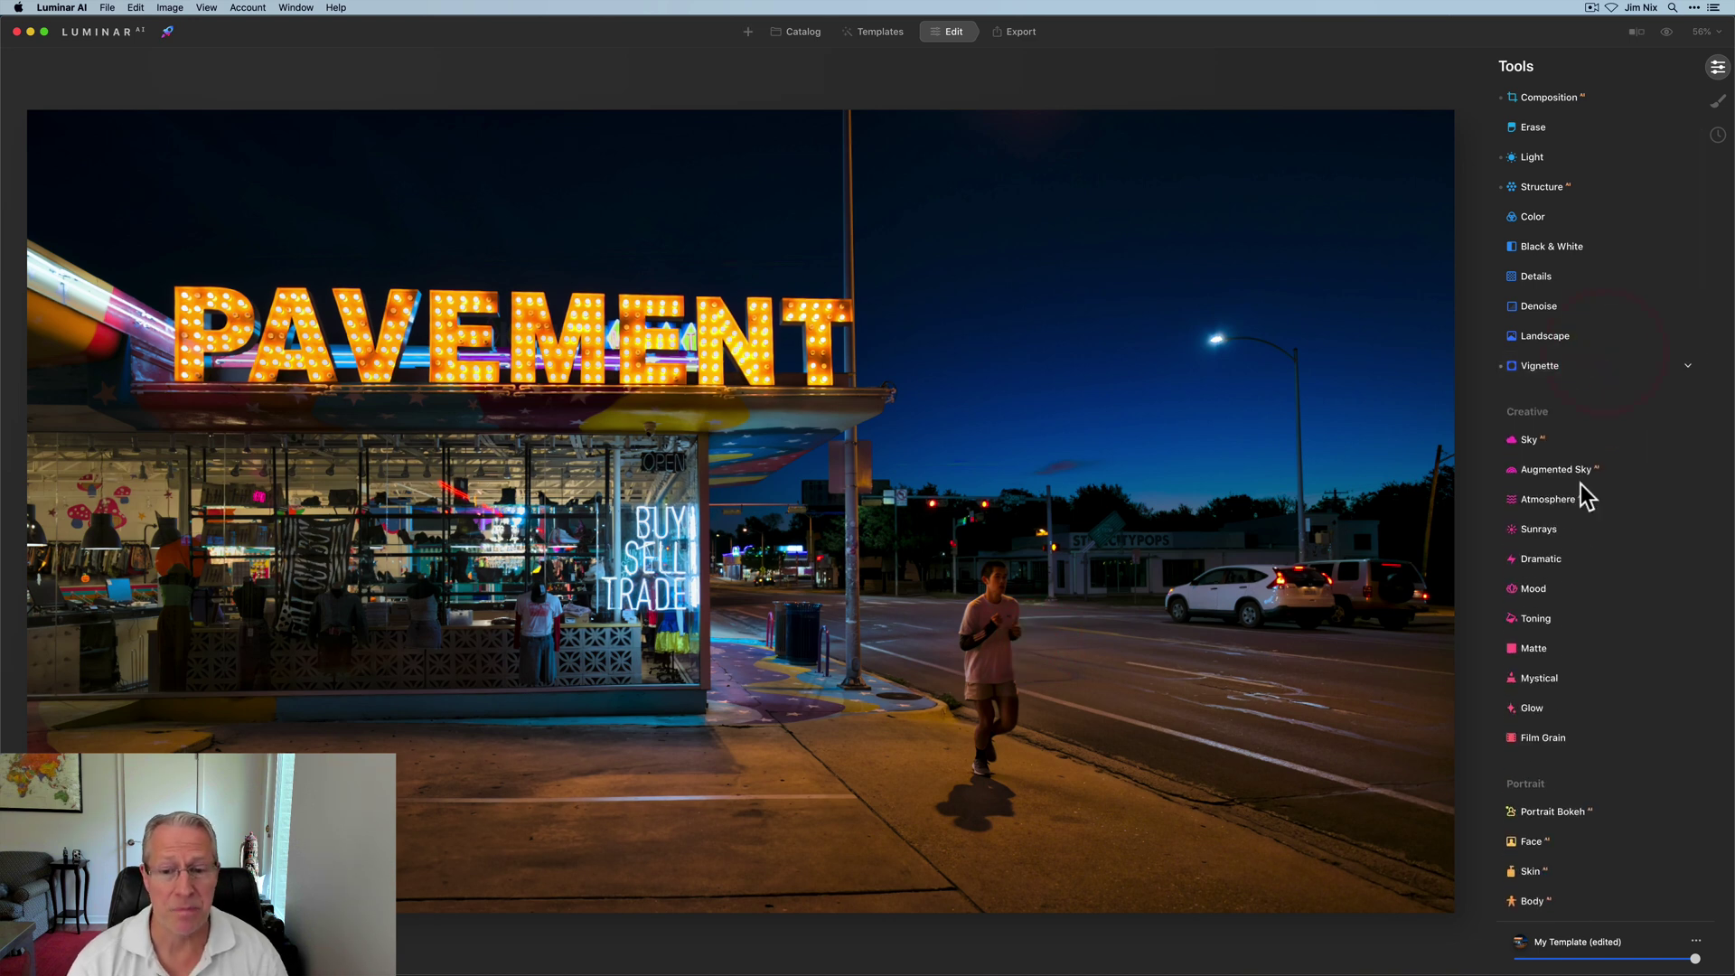
left_click(1123, 263)
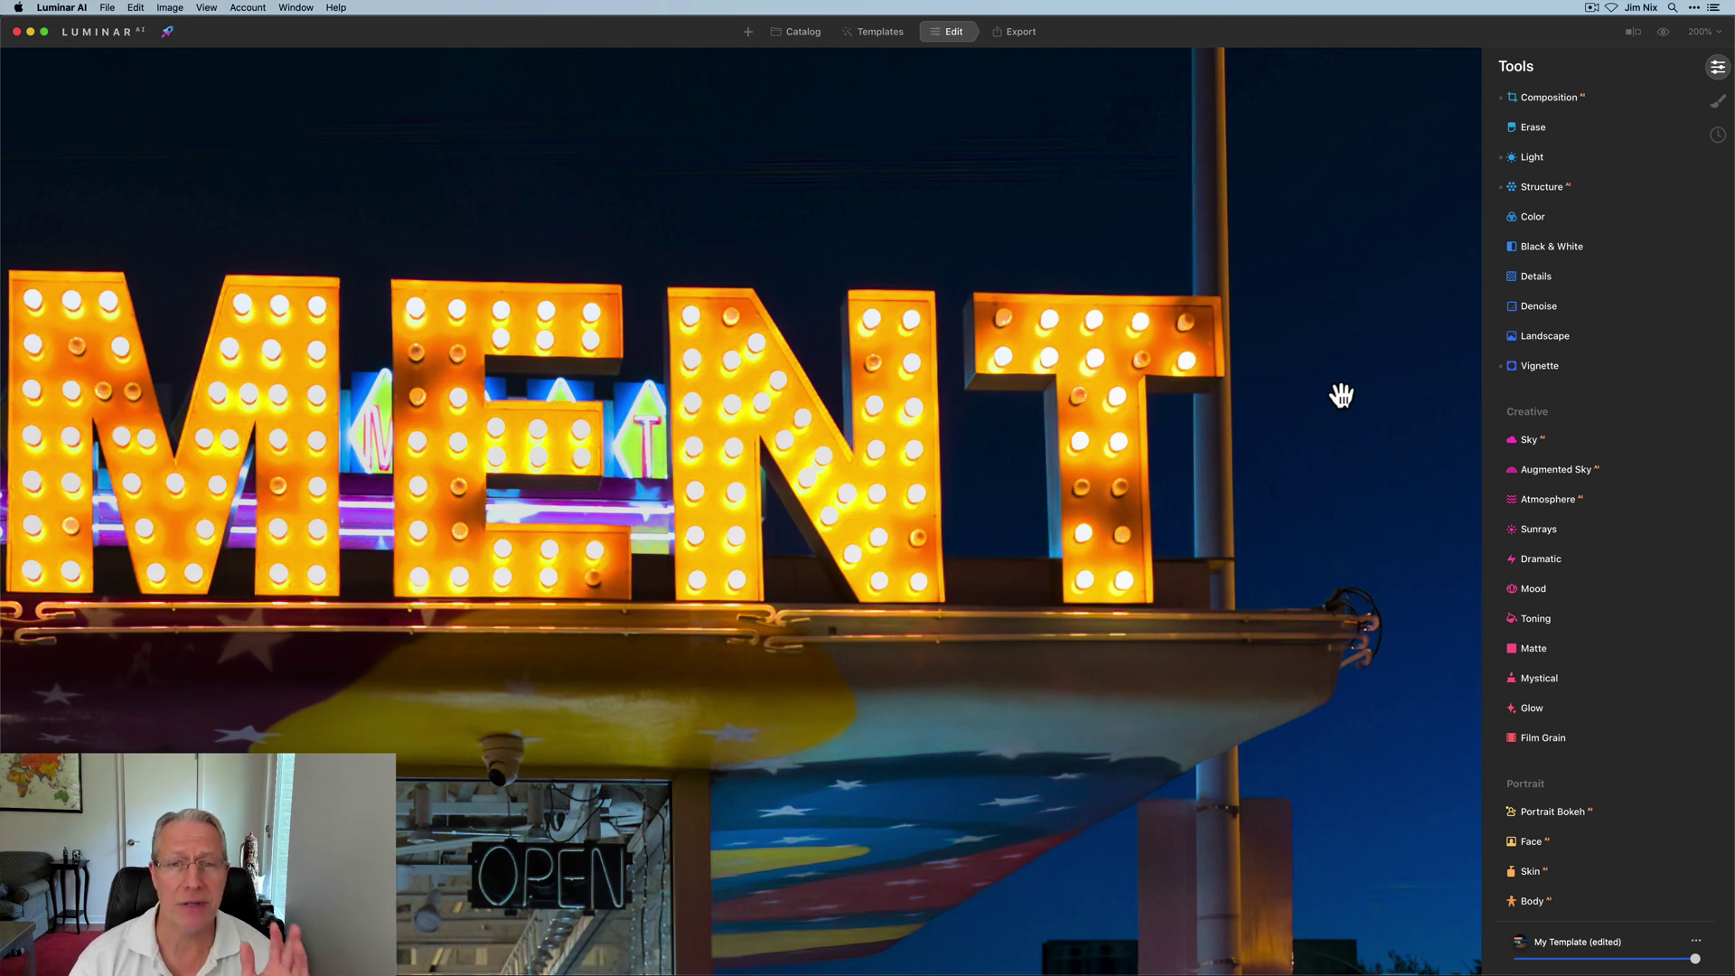
left_click(1340, 395)
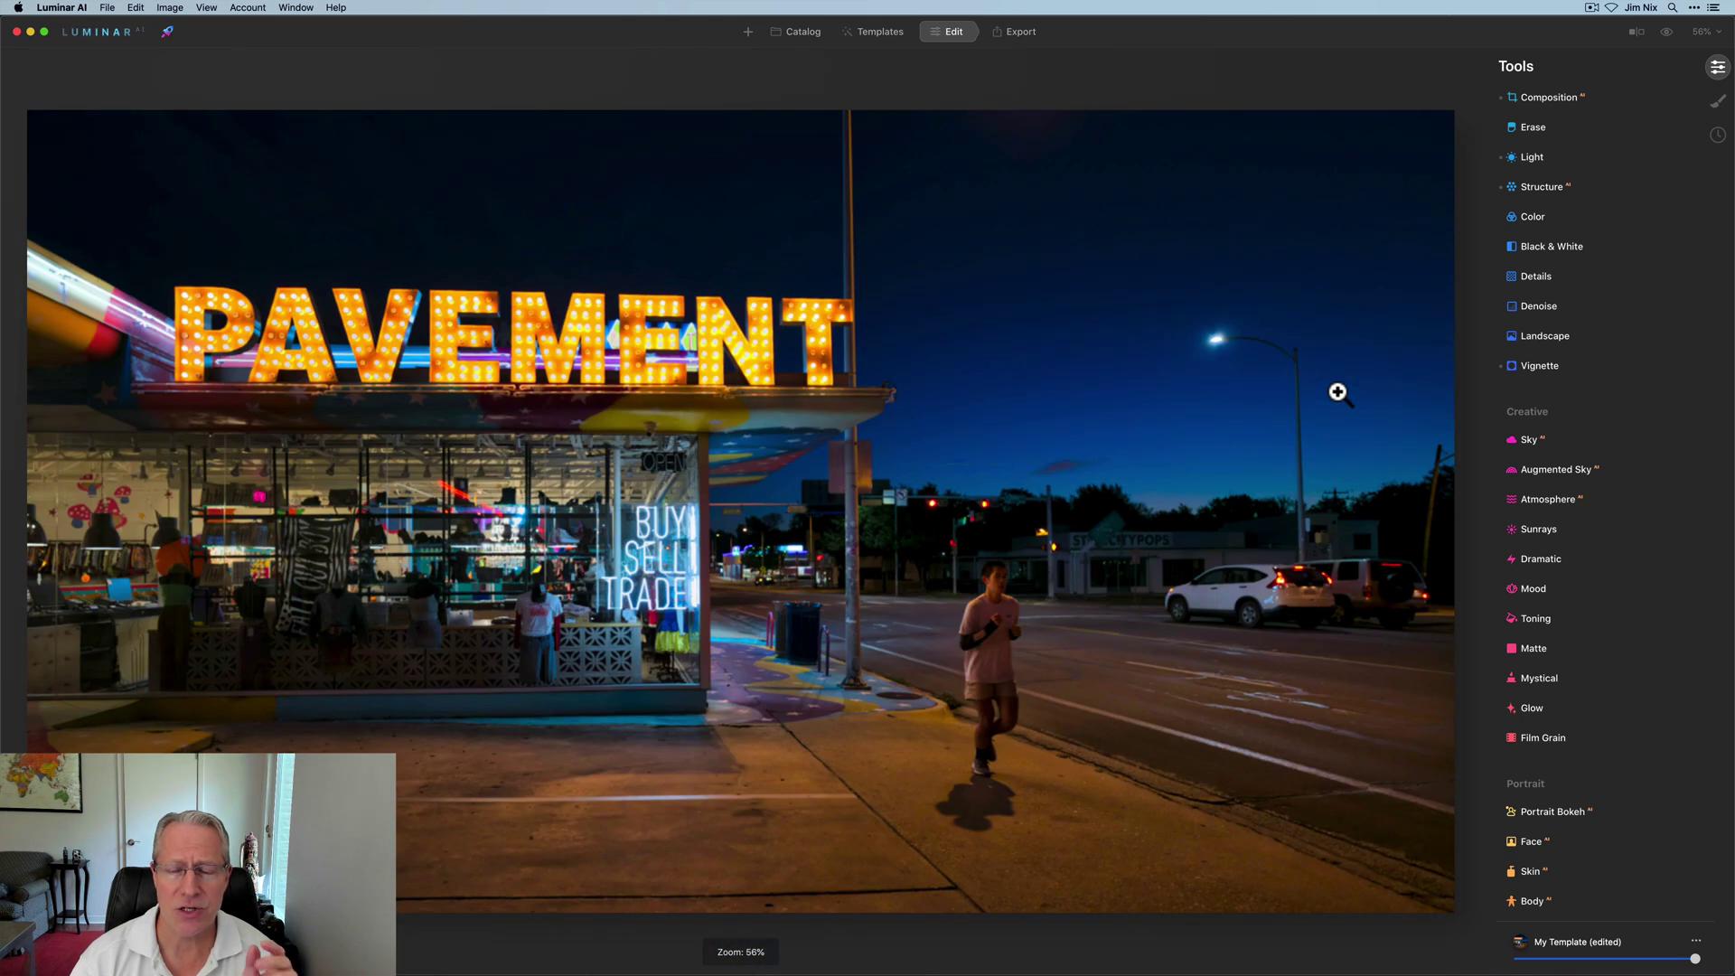